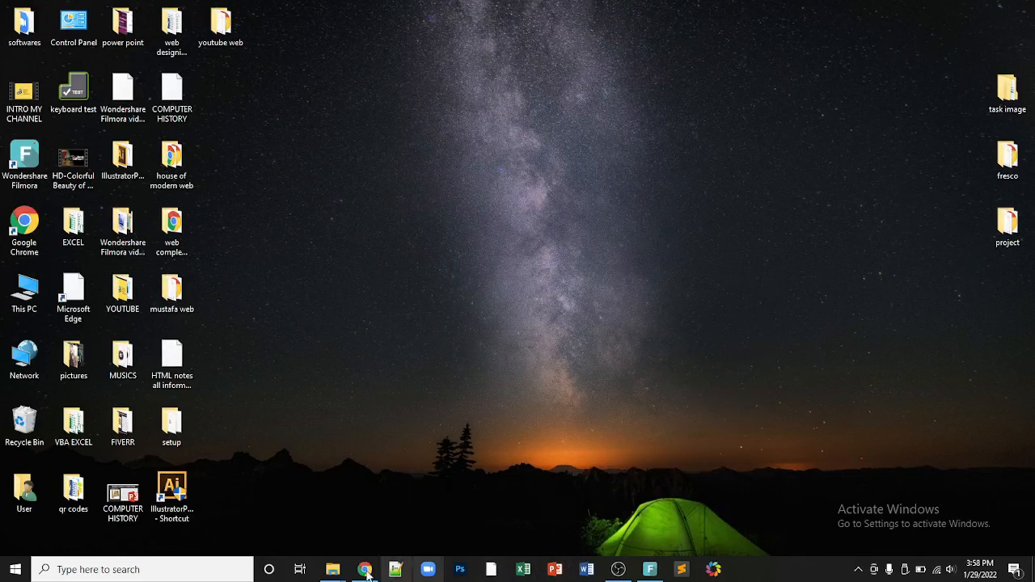
Step: Refresh the desktop, then search for 'word' and launch Word 2016 with a blank document
right_click(558, 257)
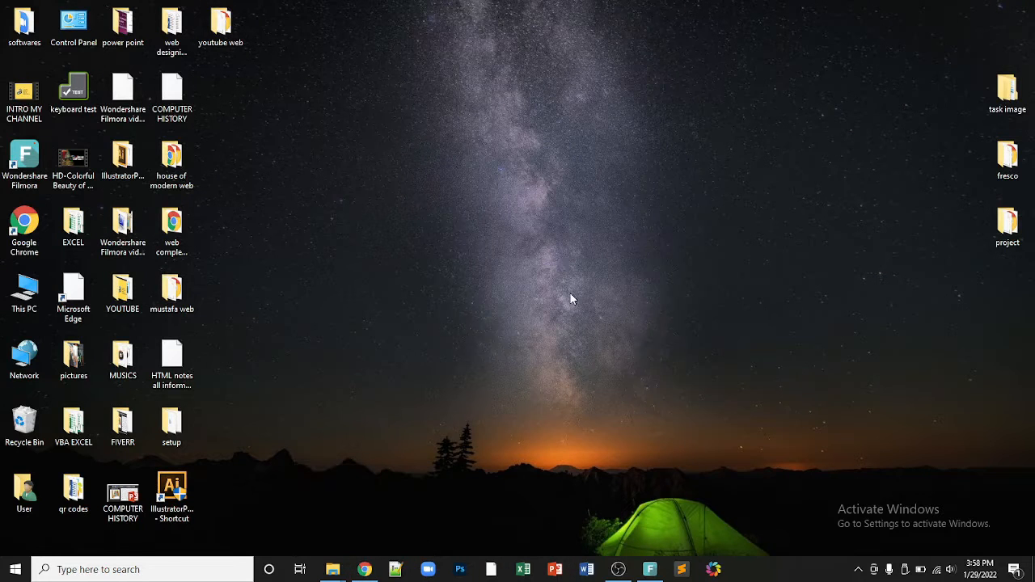
click(571, 296)
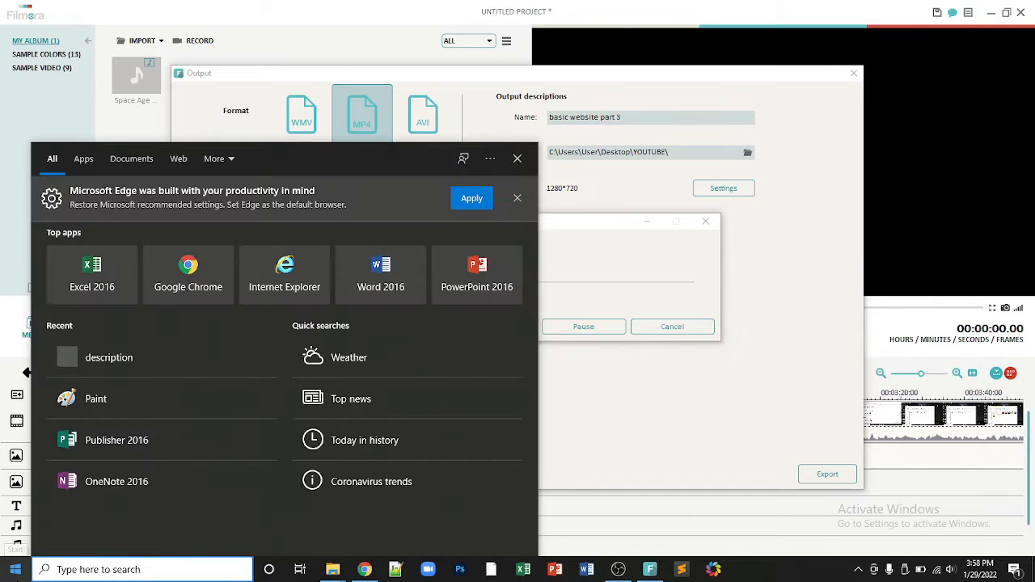
text(word)
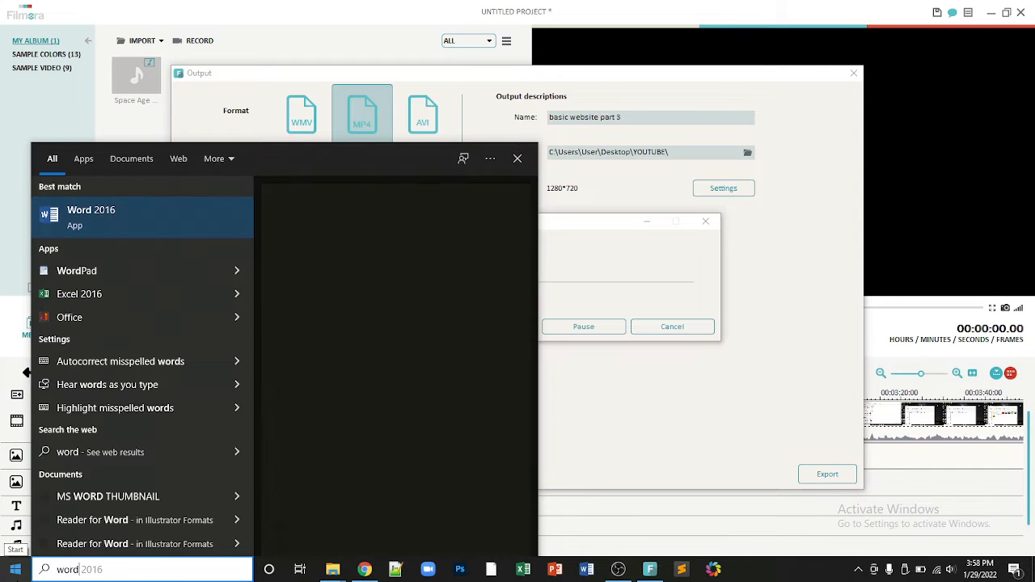
key(Return)
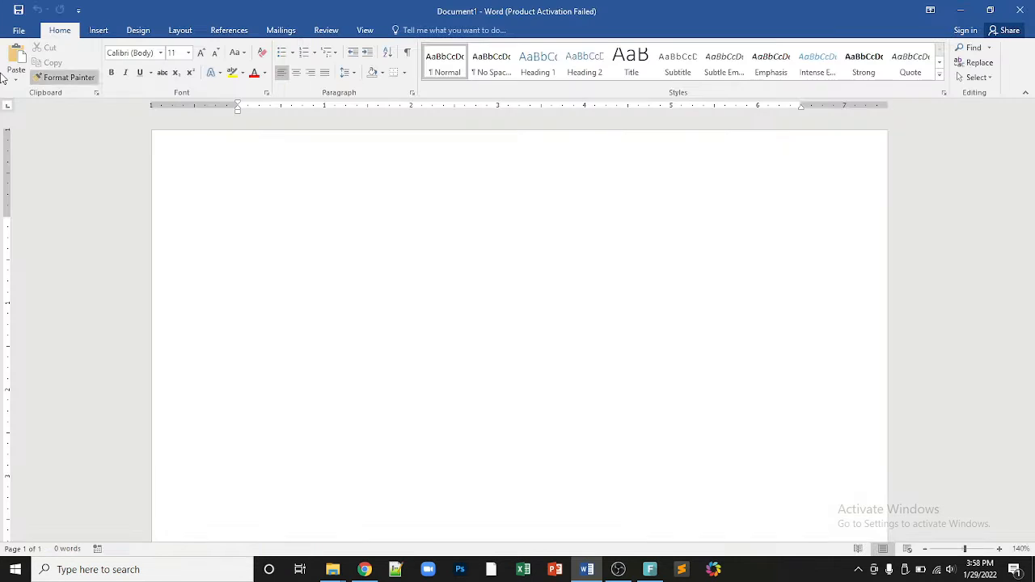
Step: Fill the blank document with five sample paragraphs by entering =rand() on the first line
scroll(132, 260, up, 1)
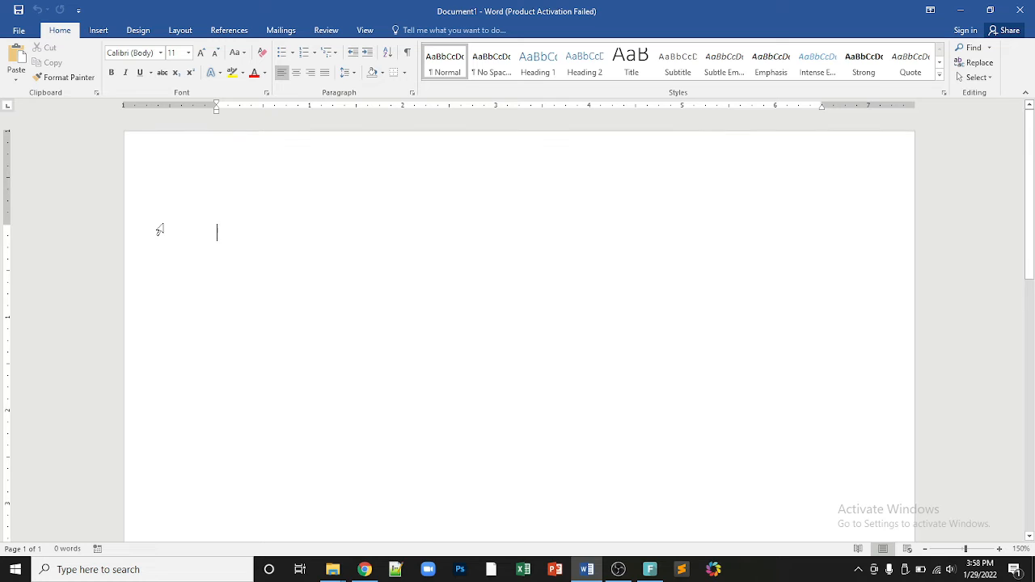
text(=)
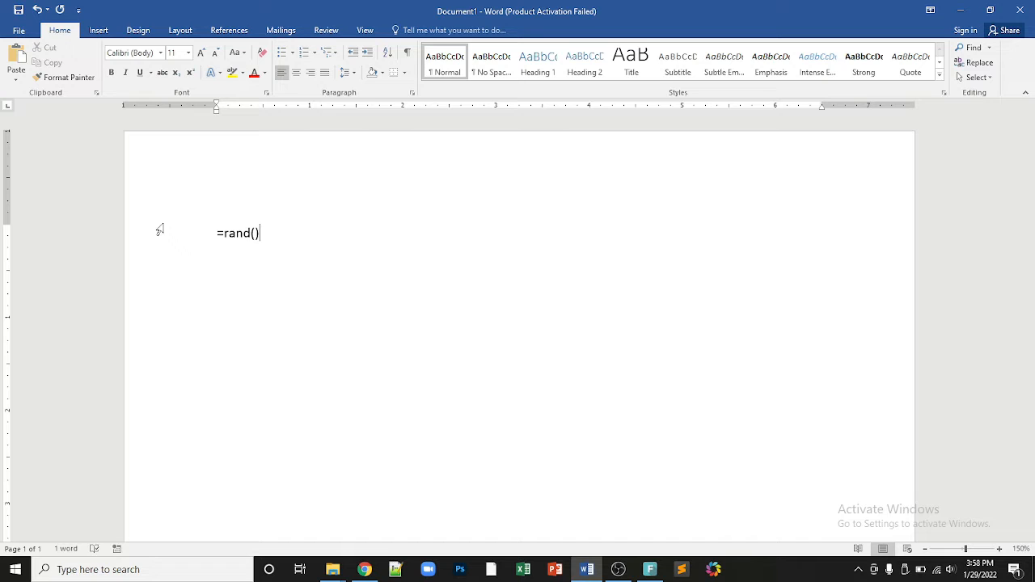
text(rand())
key(Return)
scroll(260, 293, up, 2)
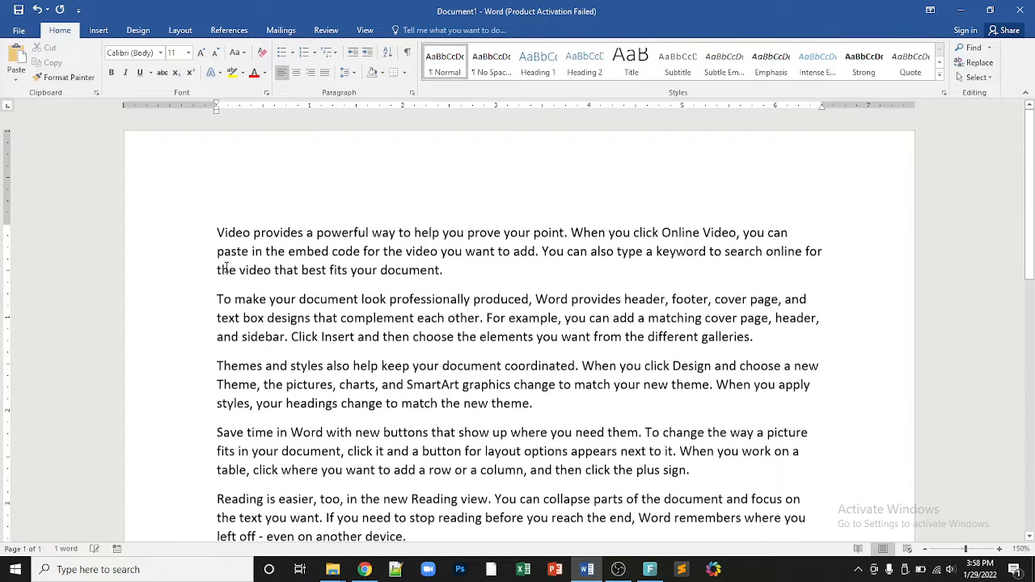
drag(218, 226, 405, 540)
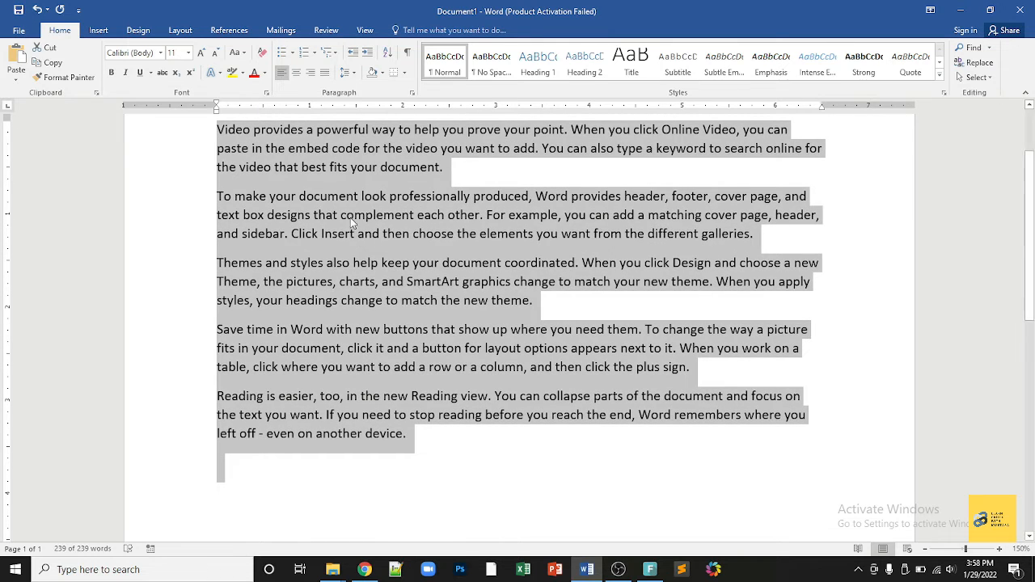
scroll(358, 231, up, 3)
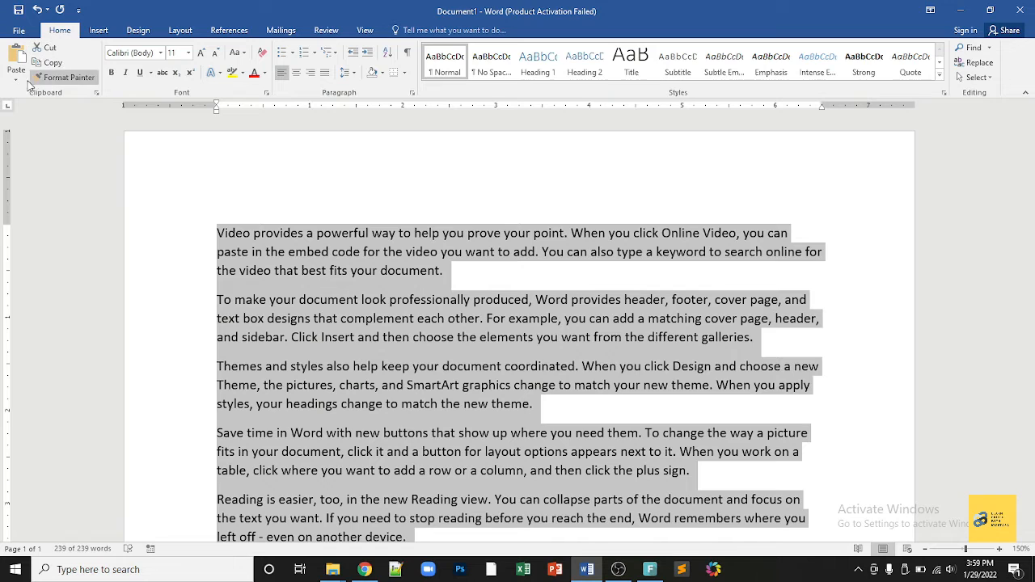
click(52, 63)
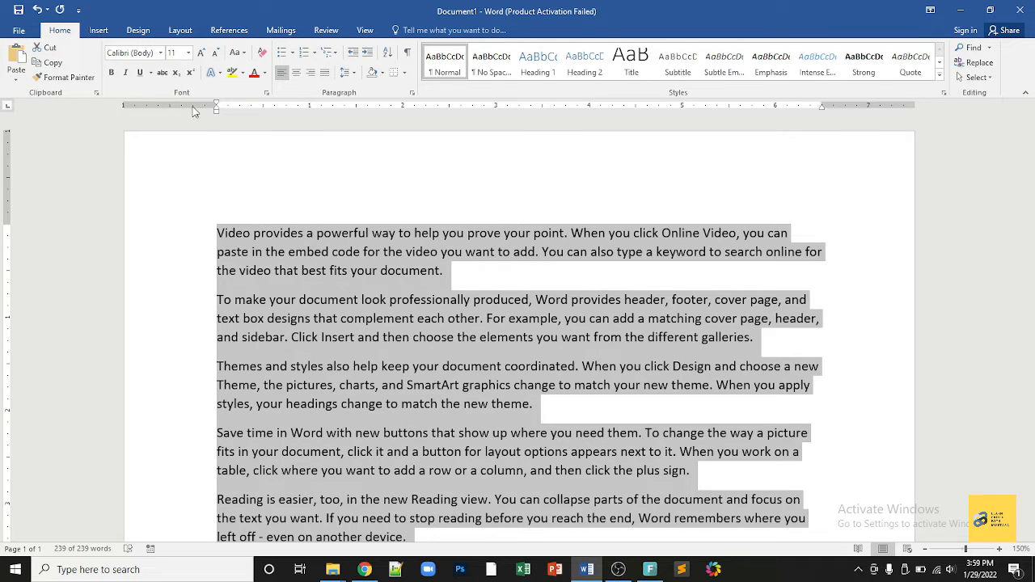
click(267, 233)
drag(215, 233, 250, 230)
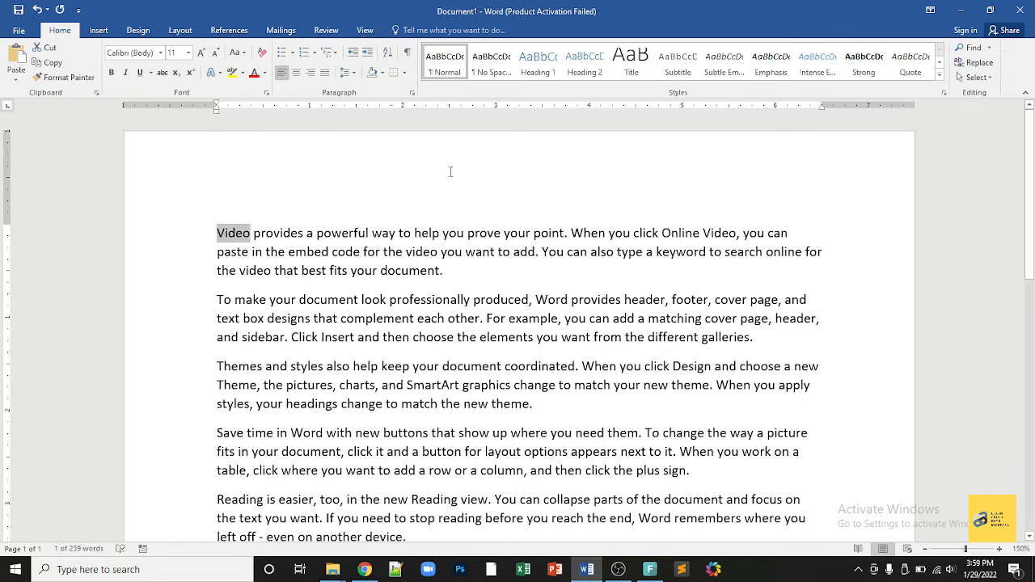
click(307, 251)
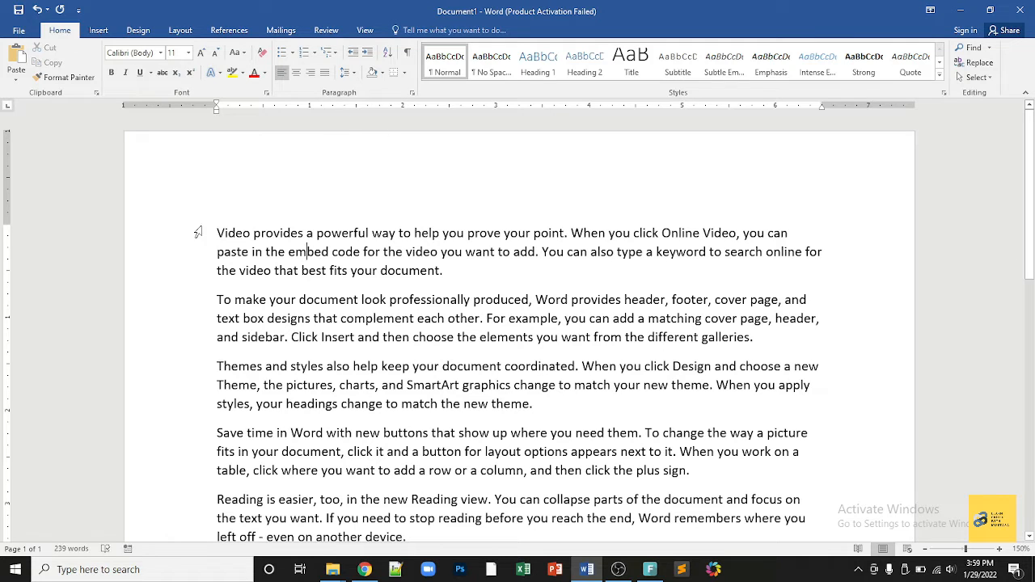
drag(219, 228, 625, 337)
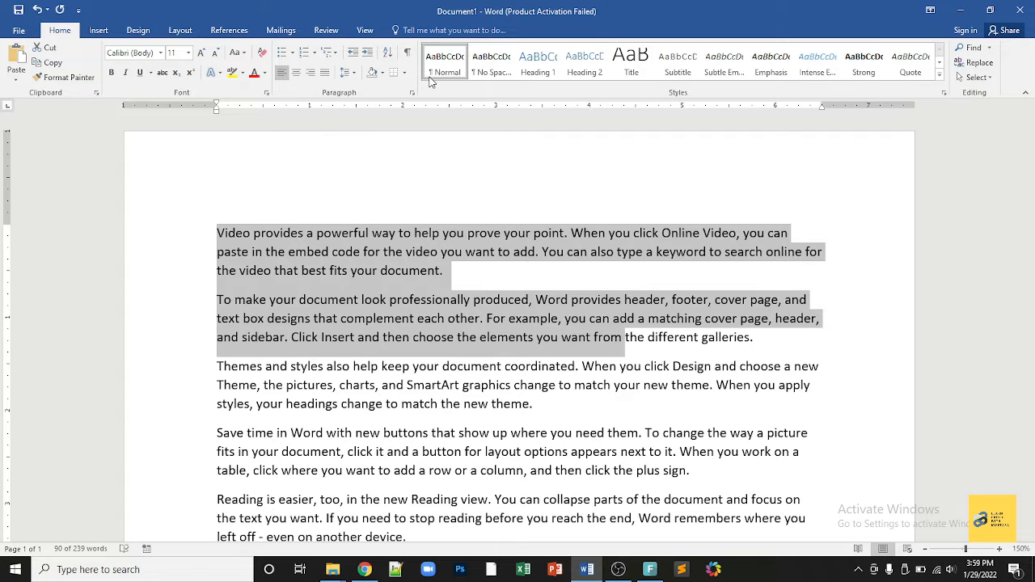
click(443, 276)
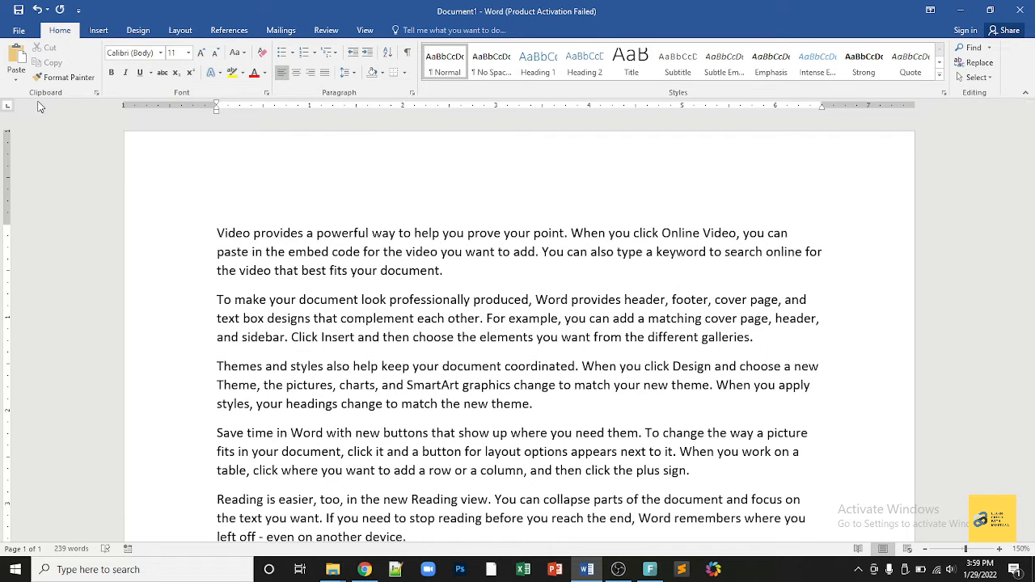
click(401, 297)
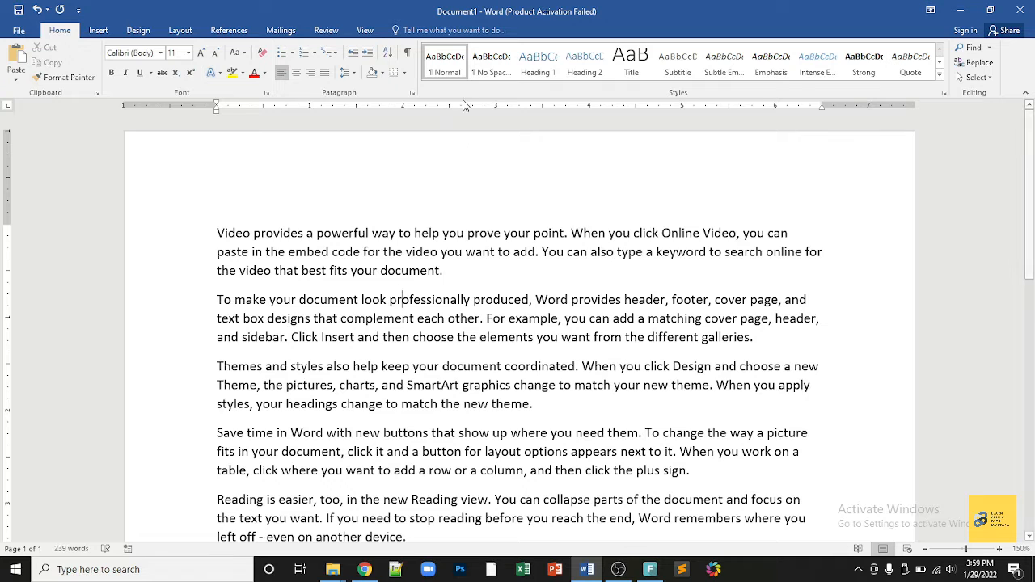
drag(216, 237, 467, 236)
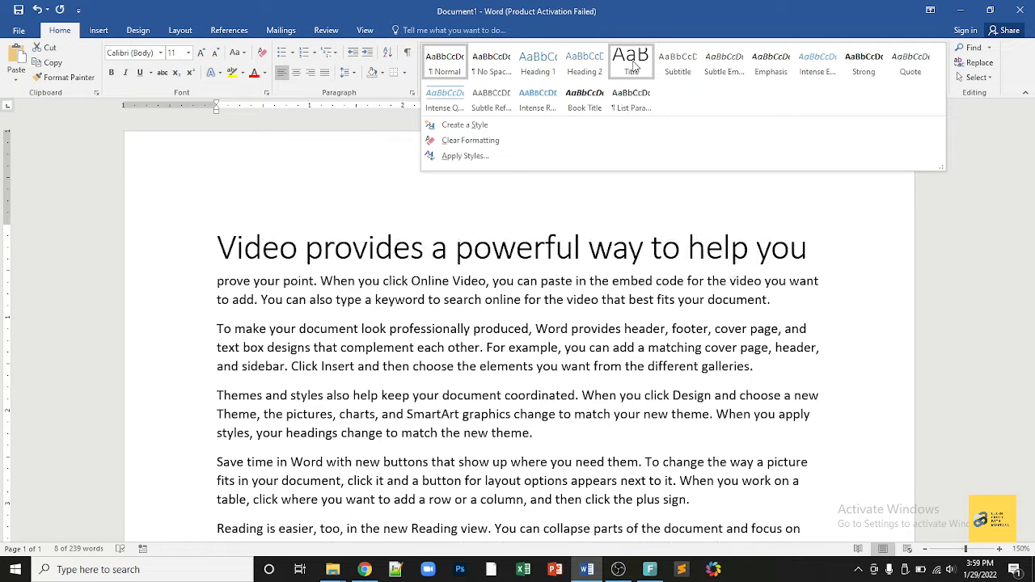
click(543, 274)
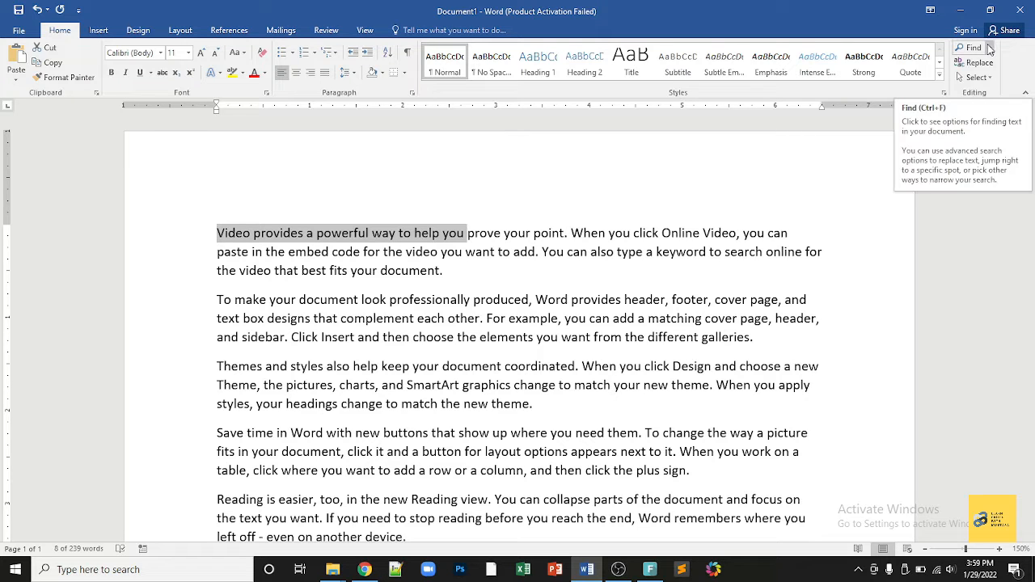
click(974, 77)
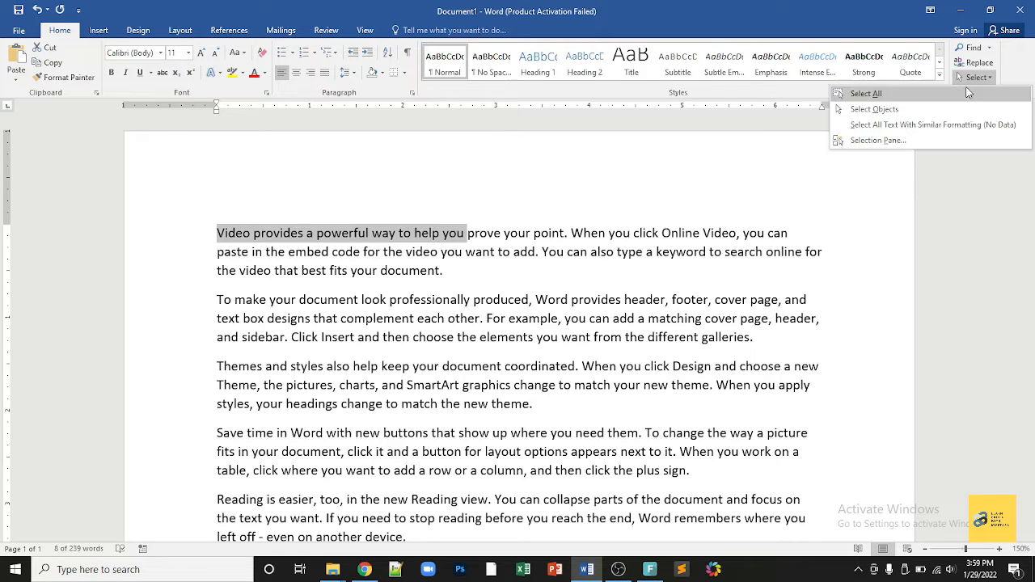
click(922, 95)
click(570, 289)
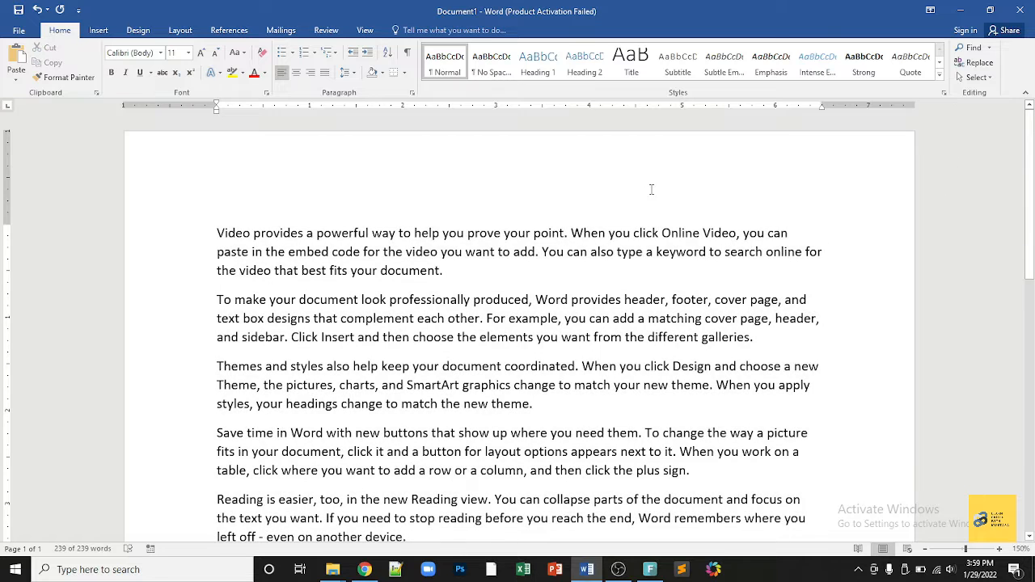
click(142, 52)
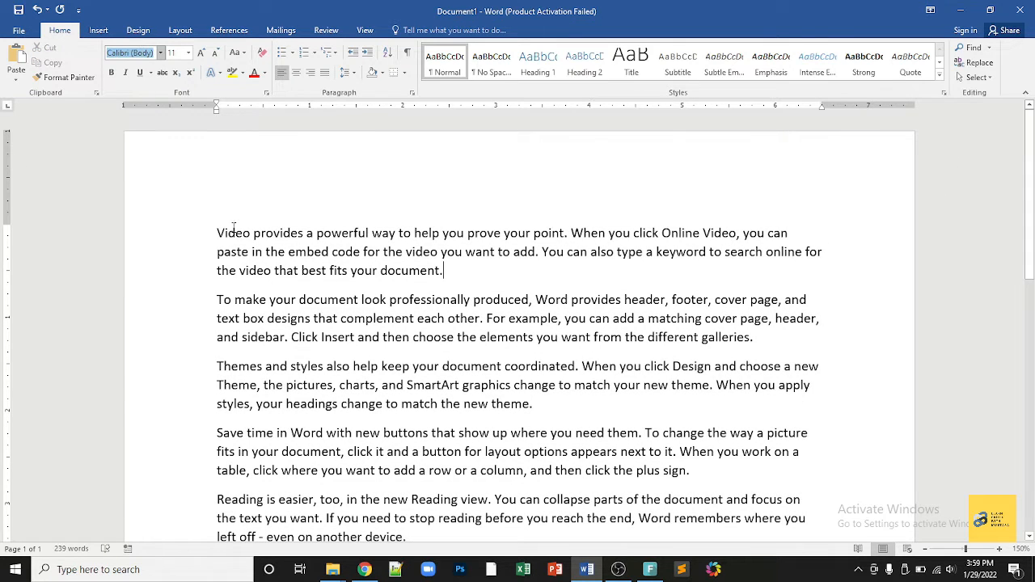
drag(215, 233, 466, 267)
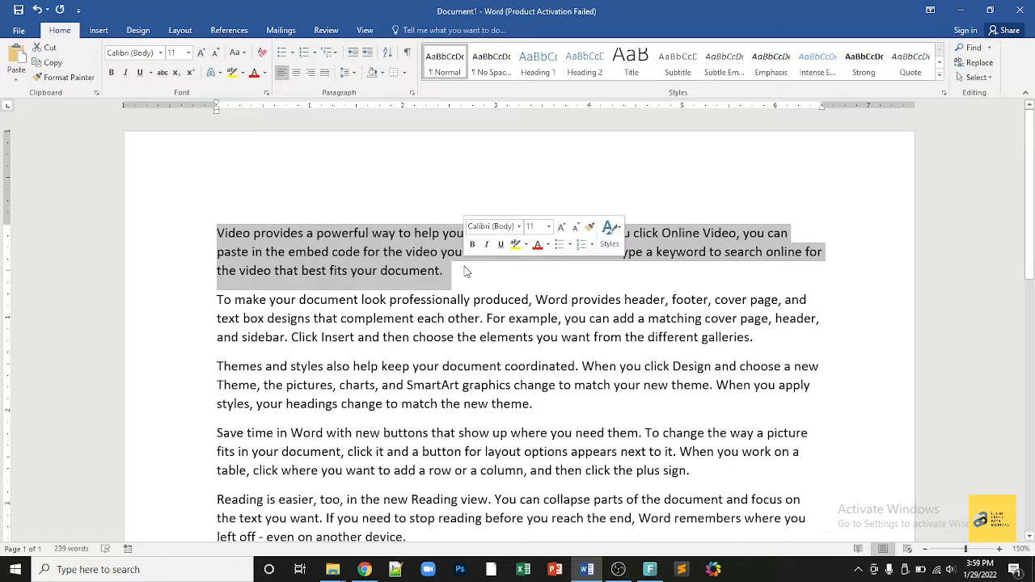
click(161, 54)
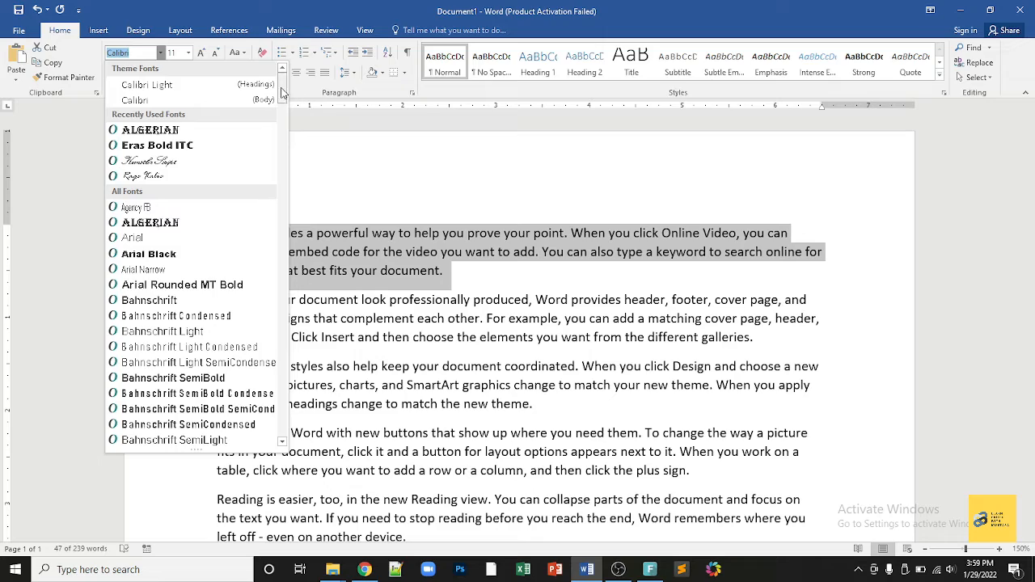
drag(282, 91, 274, 246)
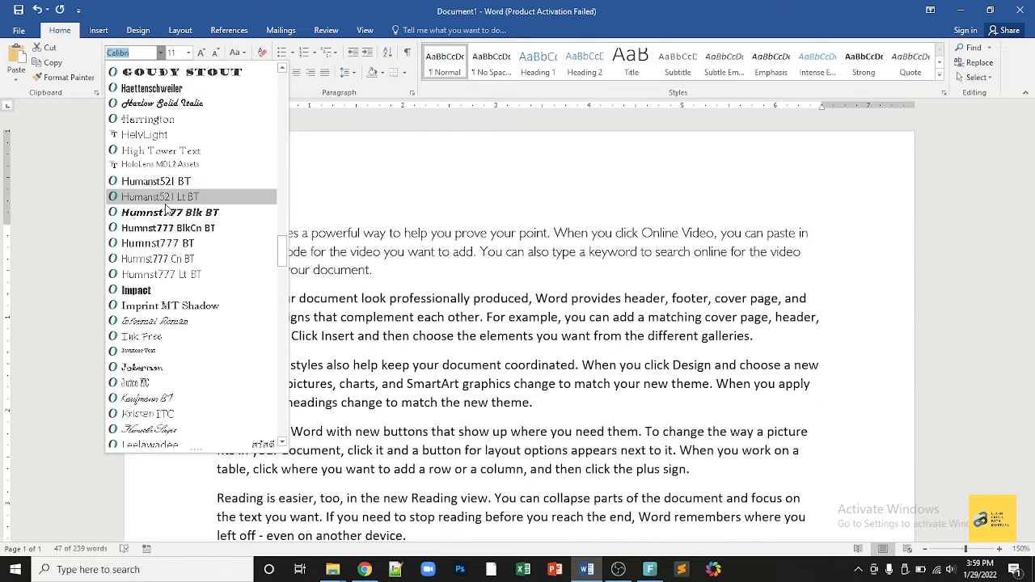
scroll(174, 81, up, 3)
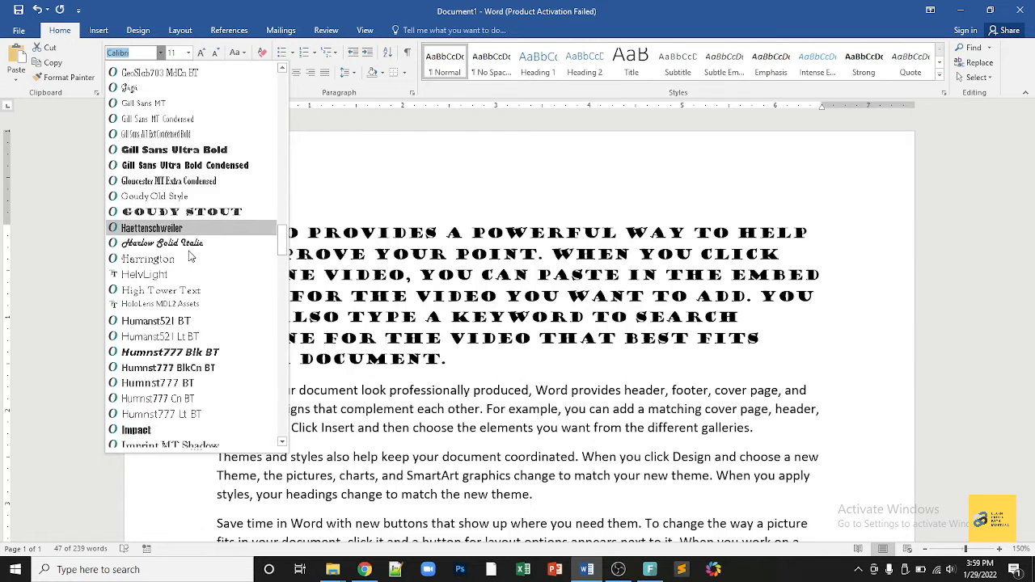
scroll(192, 247, up, 20)
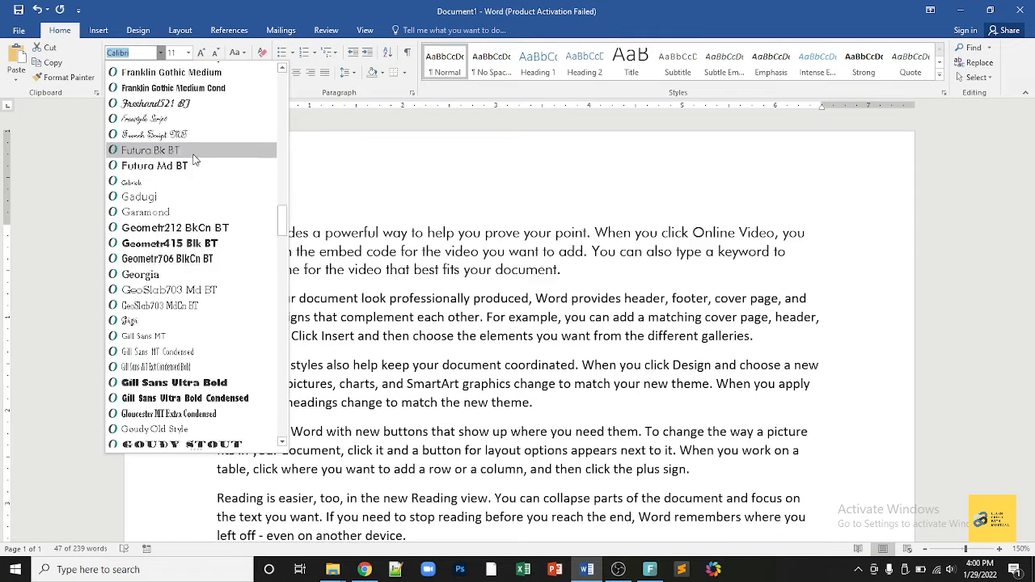
key(Escape)
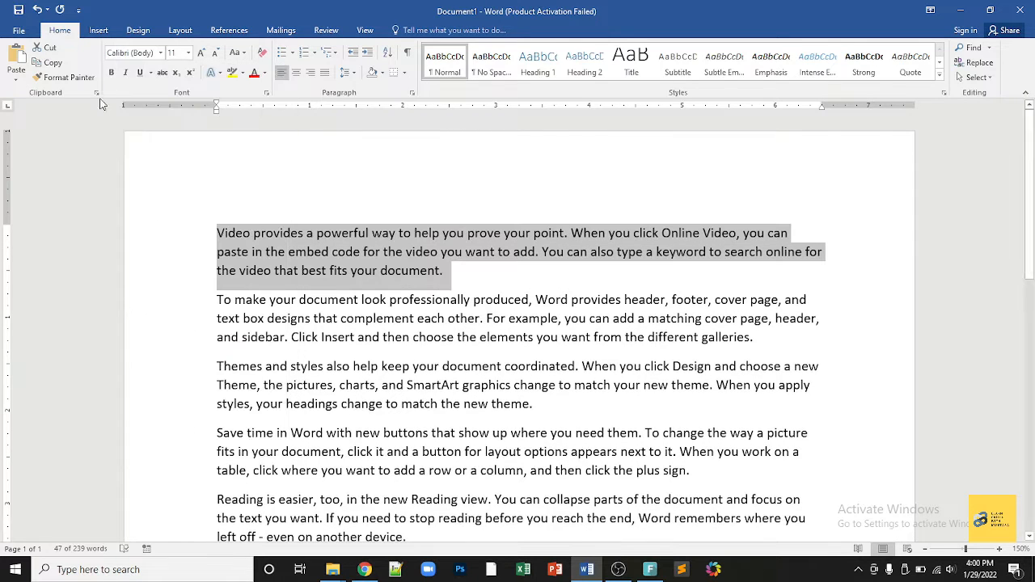
Step: Try font names Ari and Imap, then apply the unavailable Impat font to the first paragraph
text(Ari)
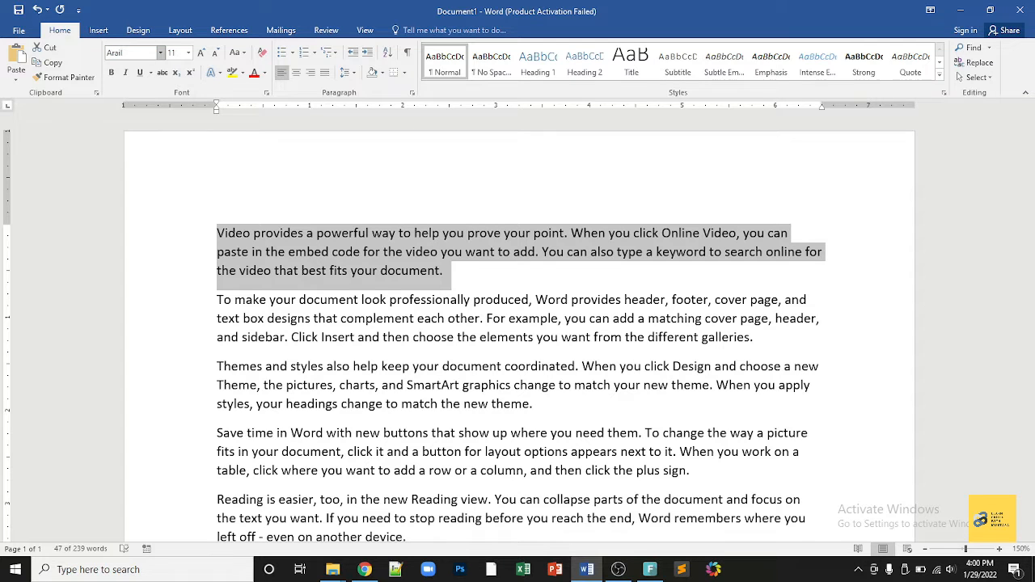
key(Return)
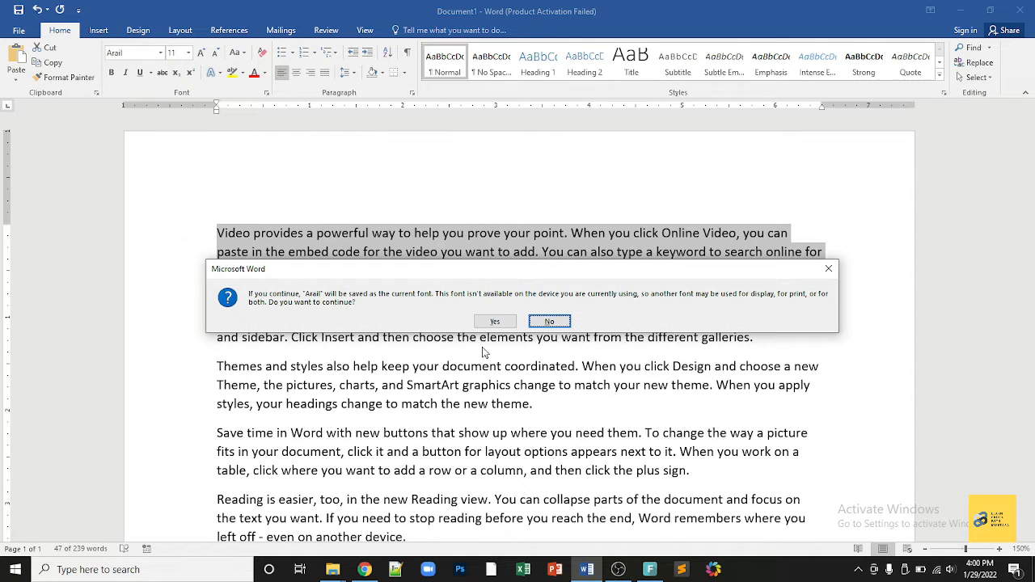
click(549, 322)
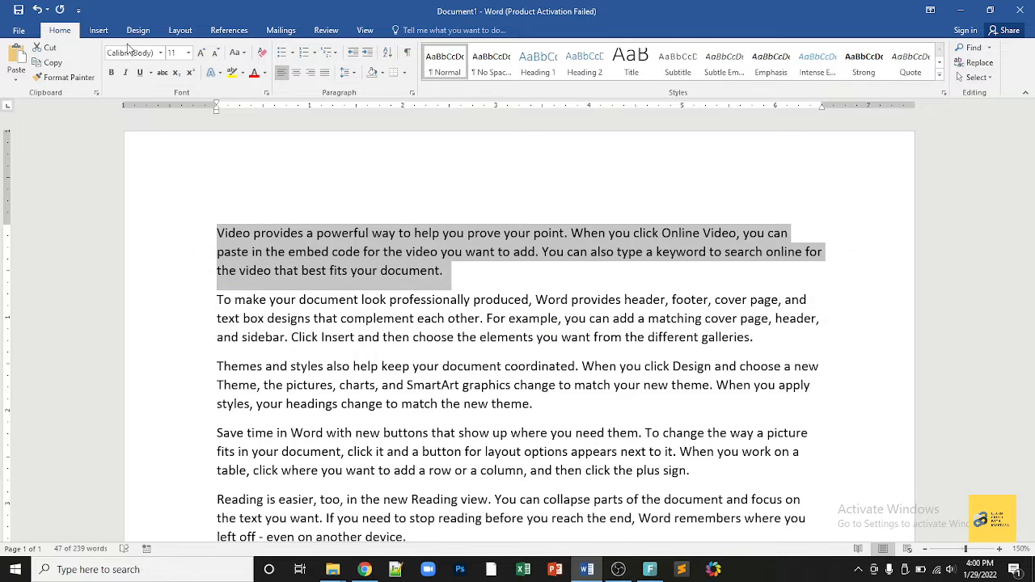
text(Imap)
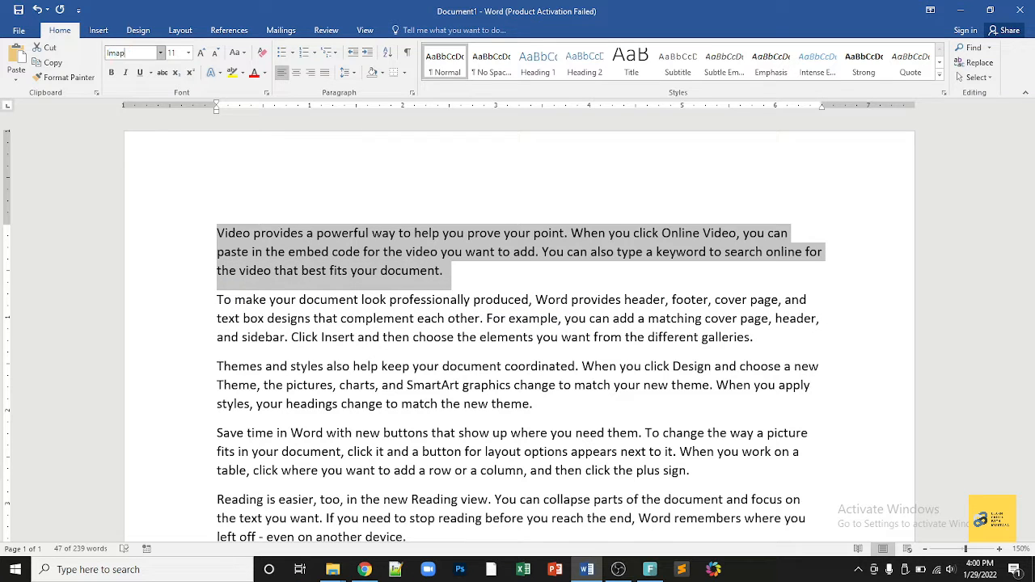
key(Return)
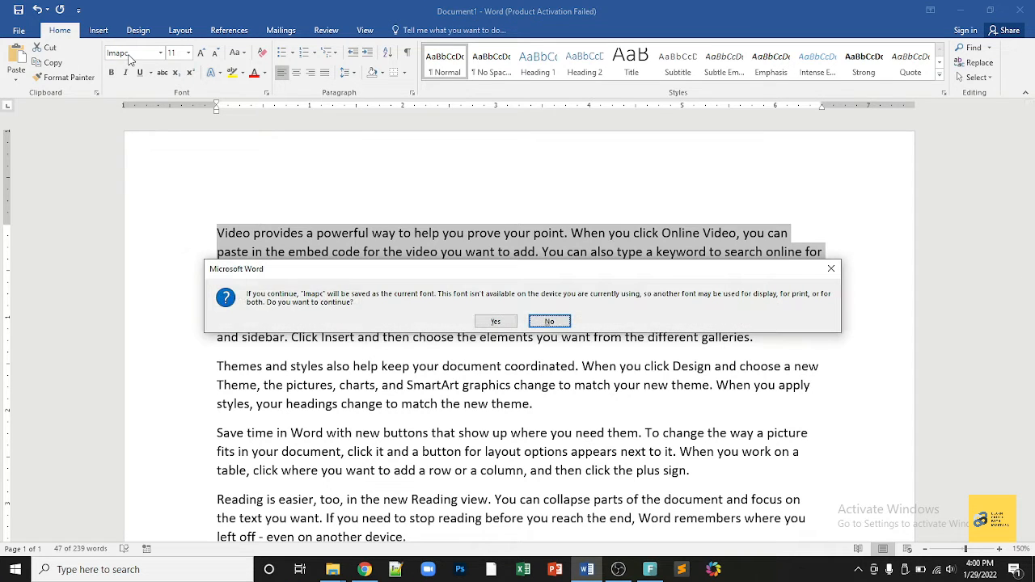
click(503, 322)
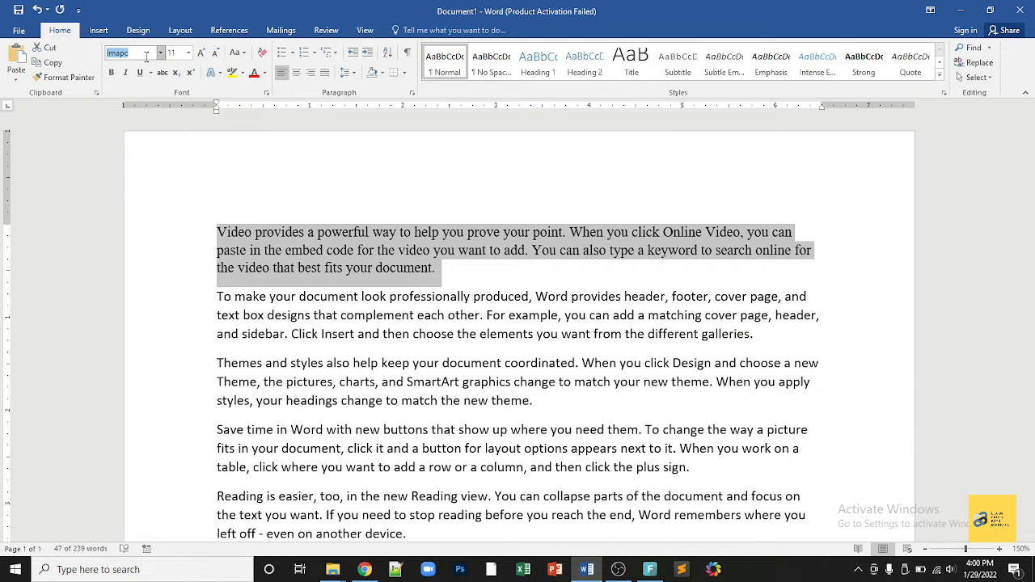
key(Return)
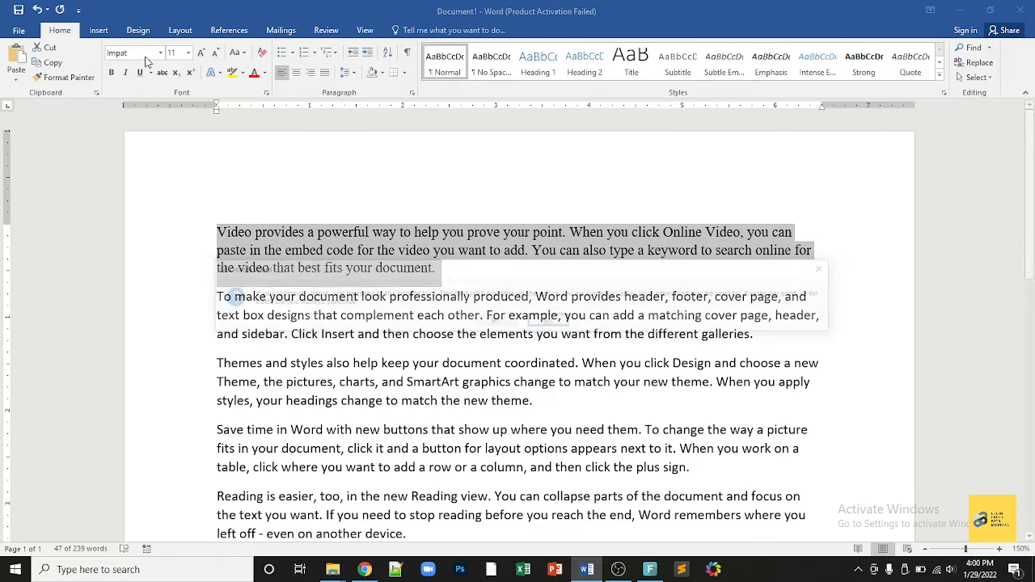
key(Tab)
key(Return)
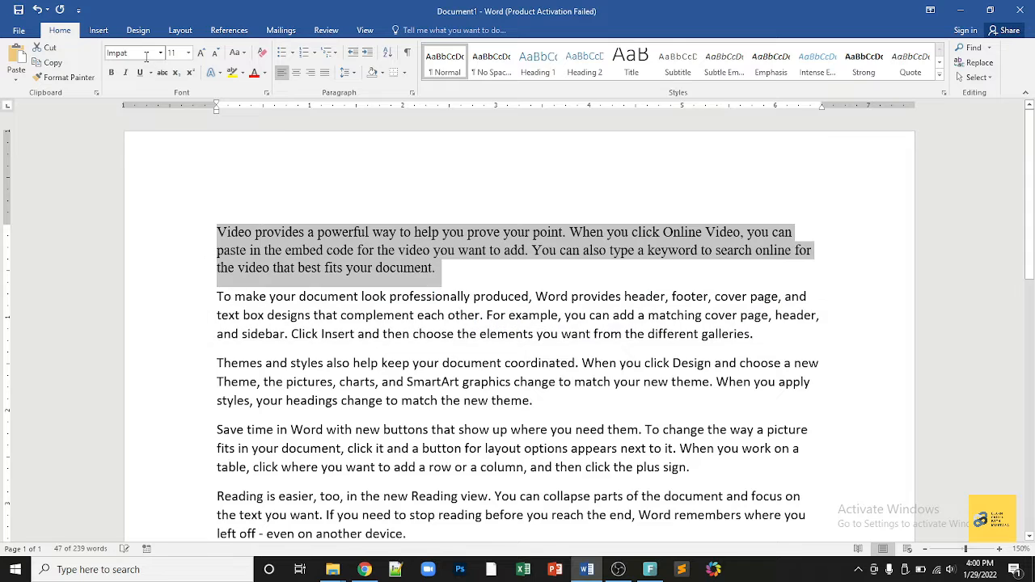
Step: Browse the font list without changing it, then reselect the whole first paragraph
click(160, 59)
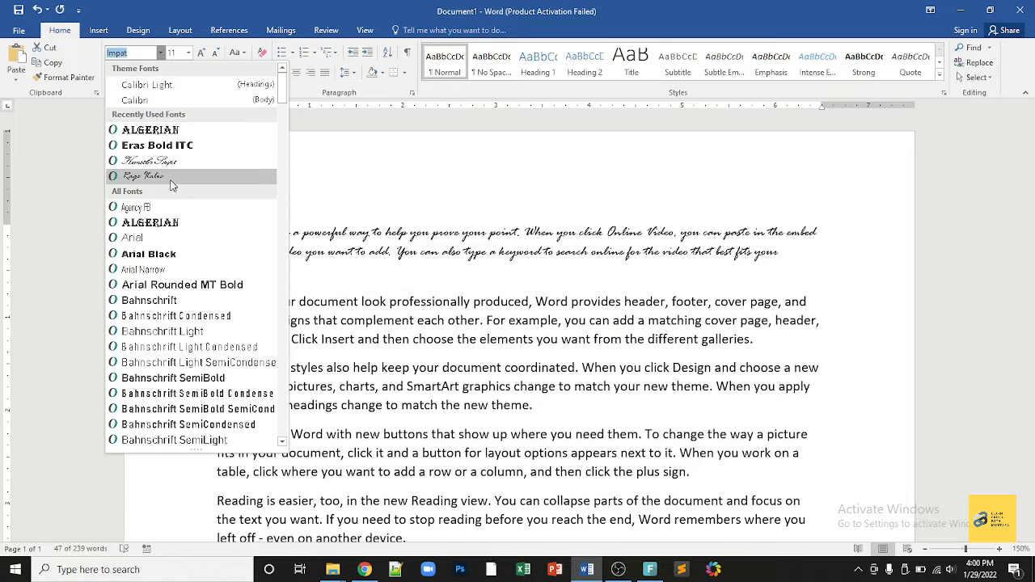
scroll(175, 214, down, 2)
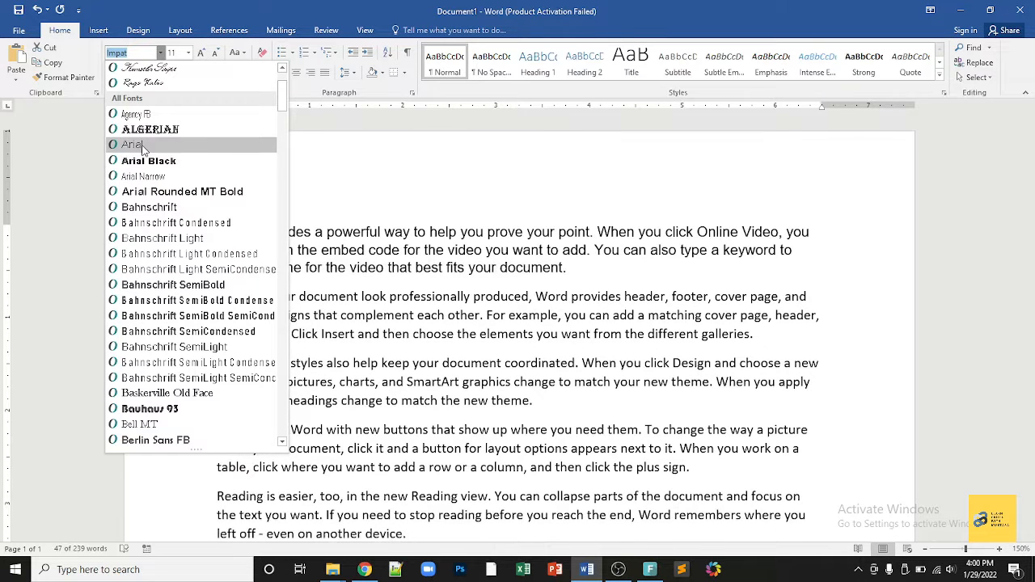
click(327, 376)
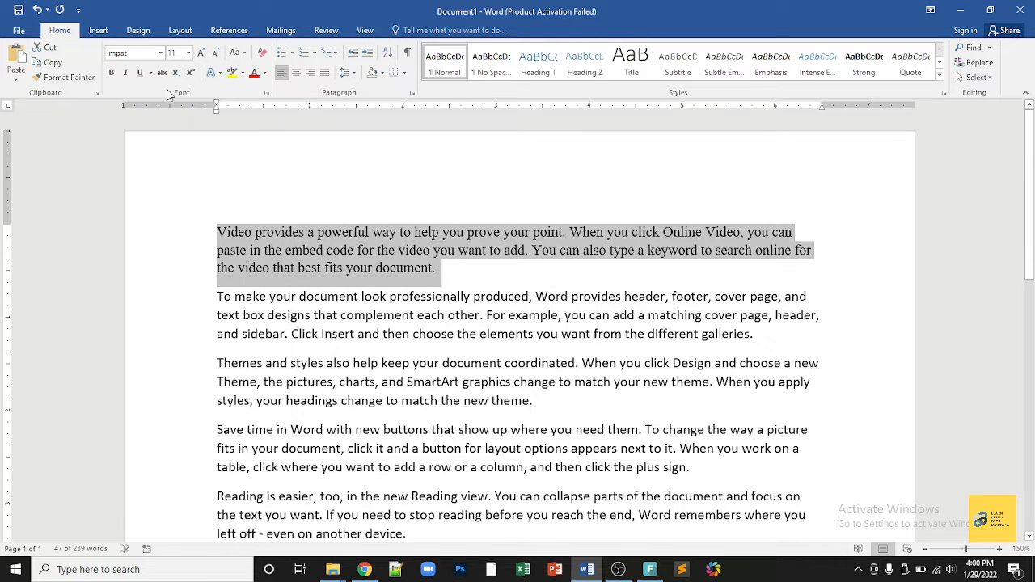
click(355, 268)
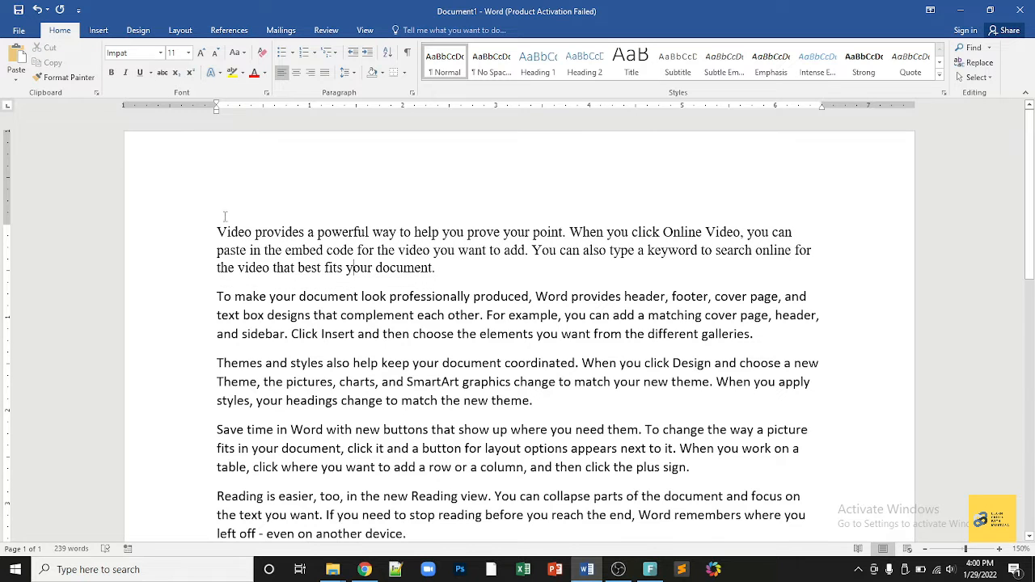
triple_click(299, 263)
click(334, 267)
double_click(334, 267)
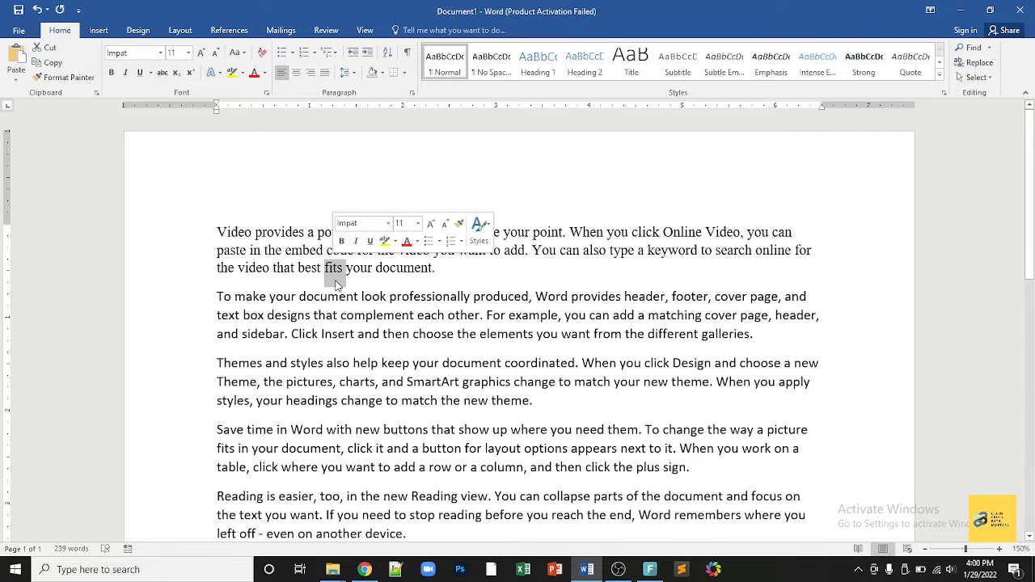
click(305, 268)
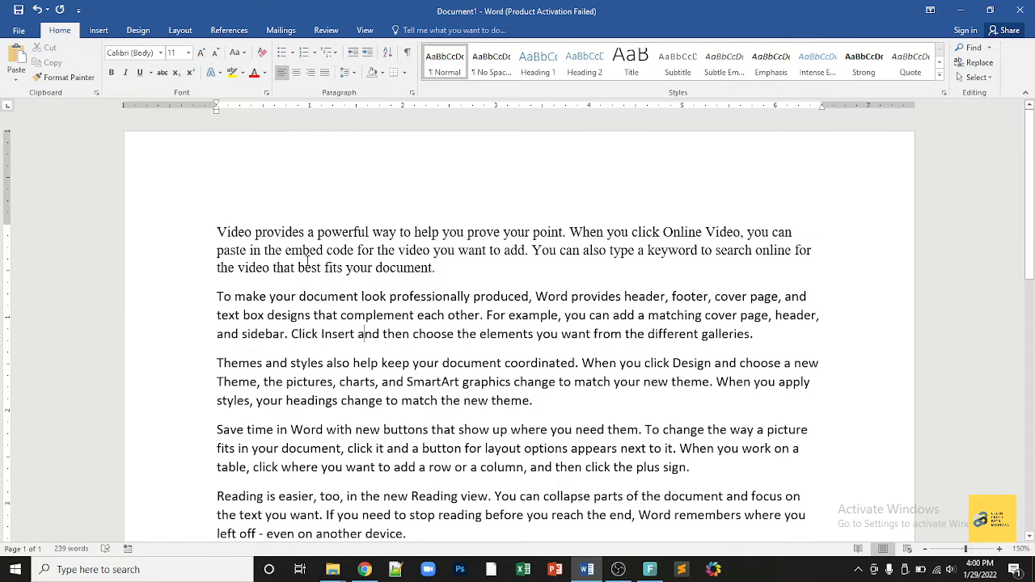
triple_click(217, 226)
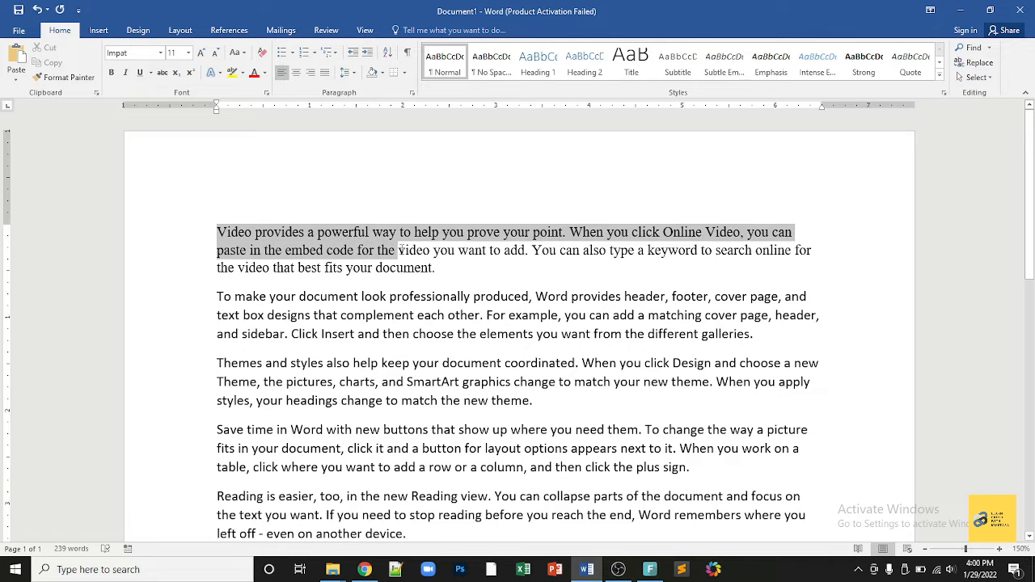
Step: Toggle bold and italic on and off, leaving the first paragraph only underlined
click(112, 73)
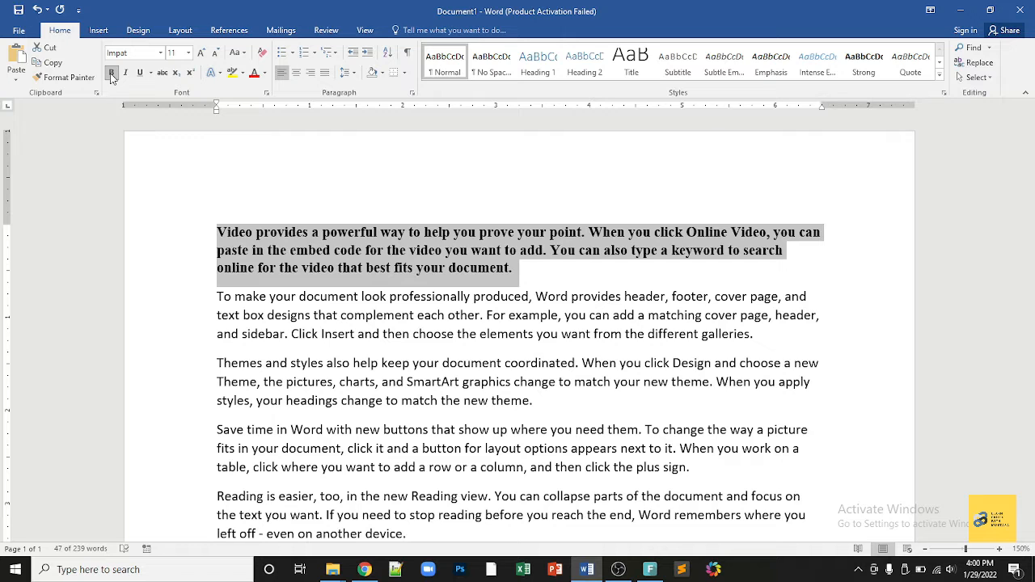
click(111, 73)
click(112, 72)
click(111, 73)
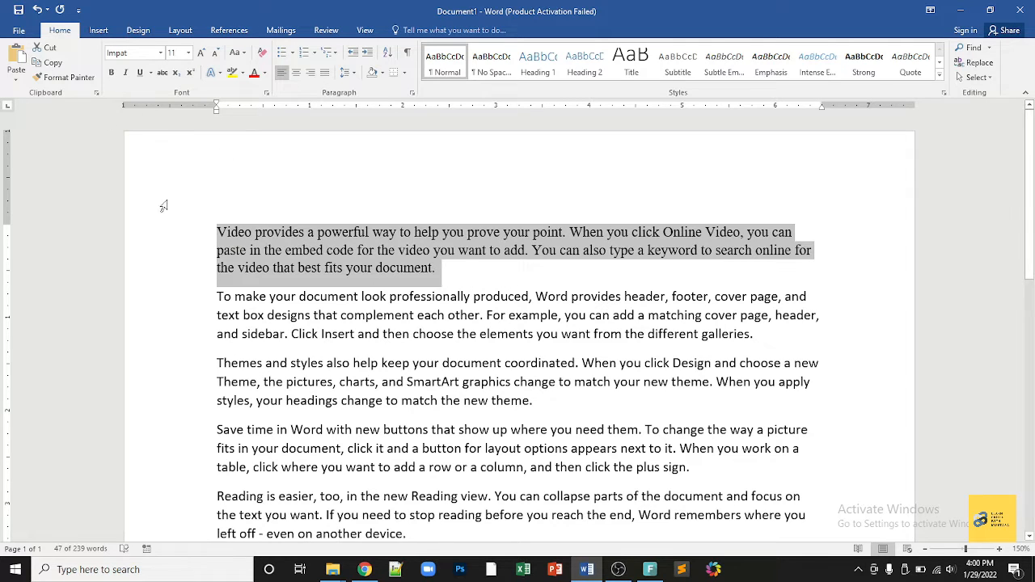
click(111, 72)
click(111, 72)
click(126, 73)
click(125, 74)
click(140, 74)
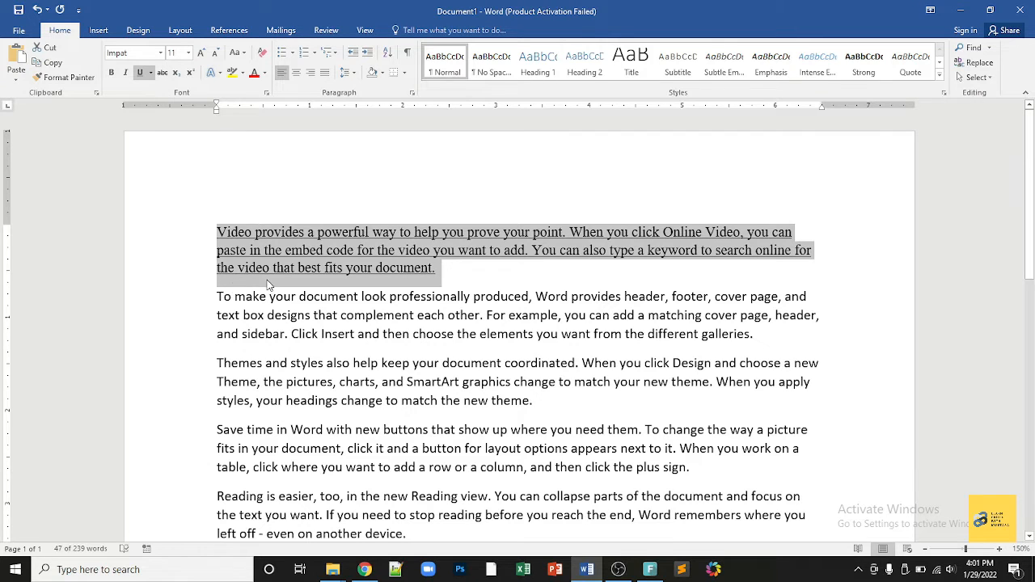
Step: Give the first paragraph a dashed underline, trying strikethrough on and off
click(150, 73)
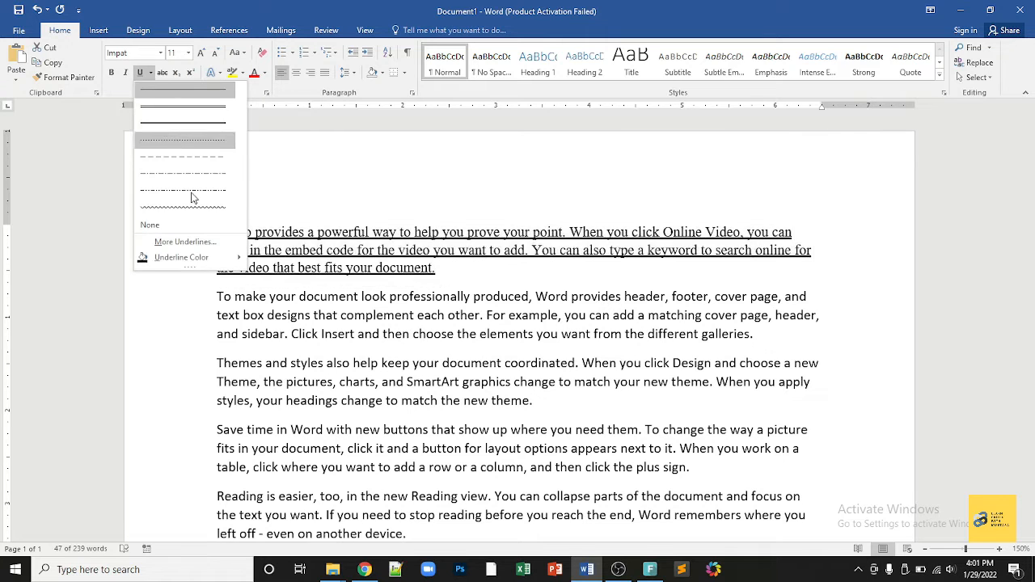
click(199, 158)
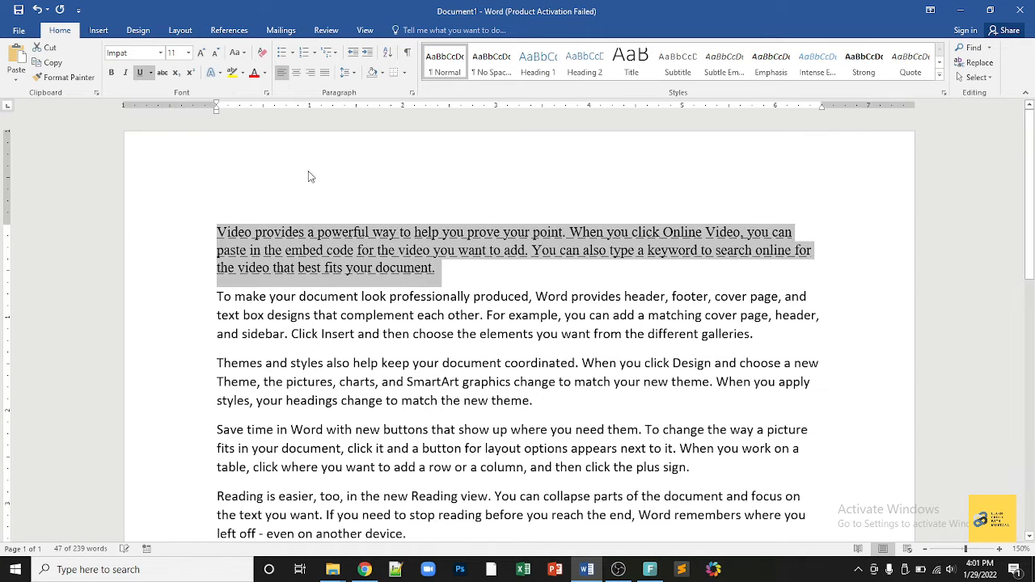
click(163, 73)
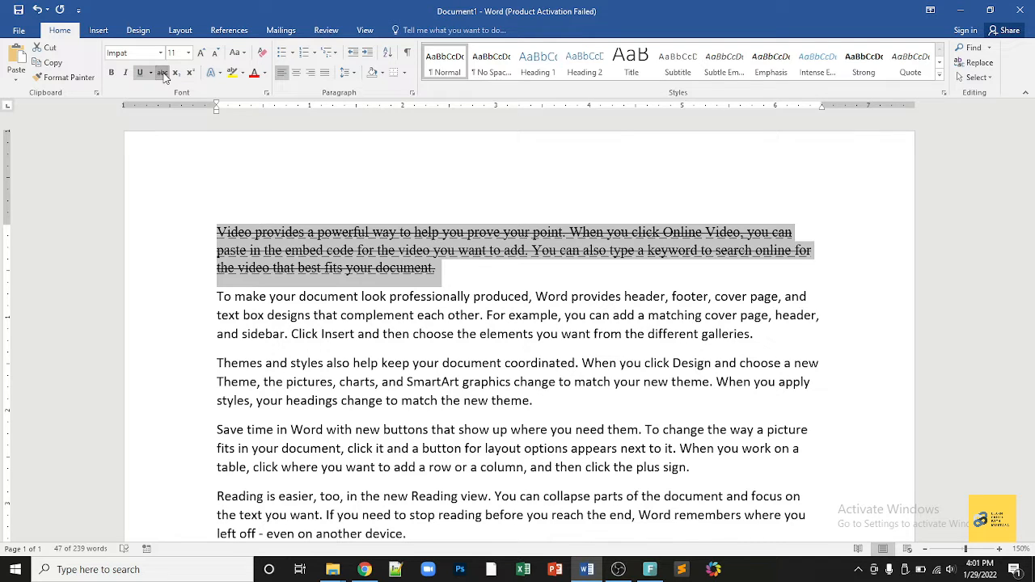
click(163, 73)
Step: Check the font size list, then grow and shrink the text back to 11 point
click(188, 52)
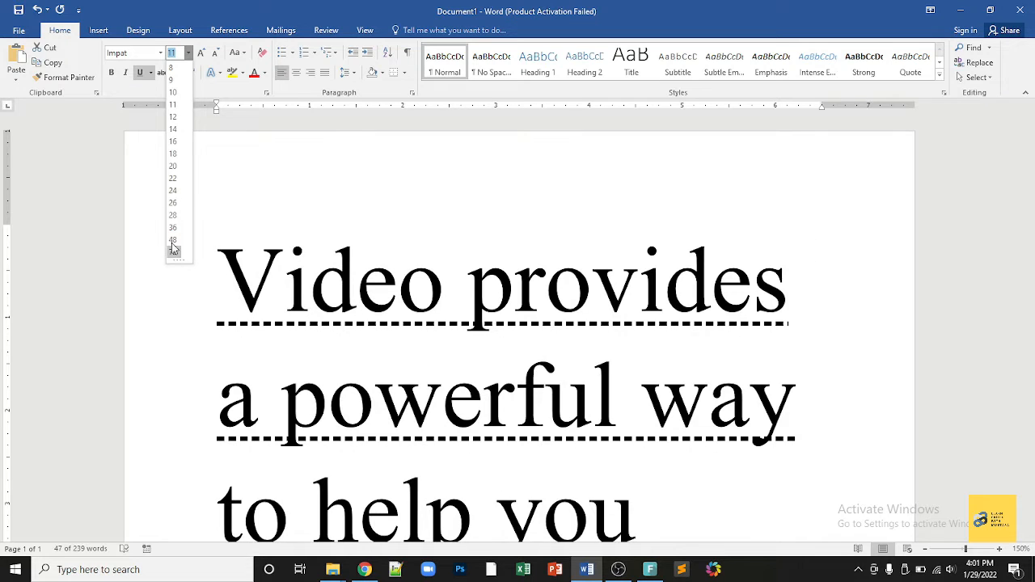
click(224, 196)
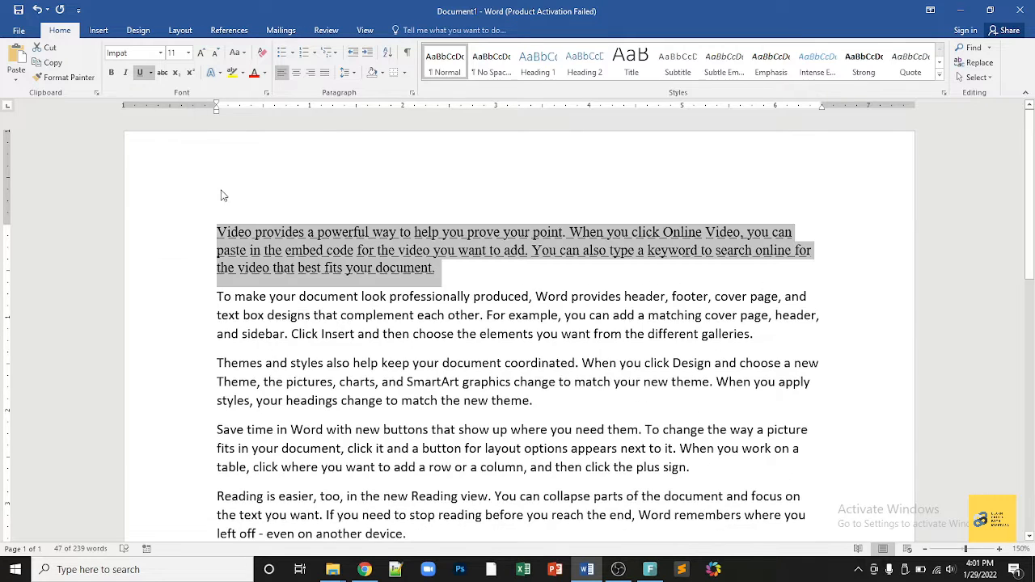
click(202, 59)
click(214, 59)
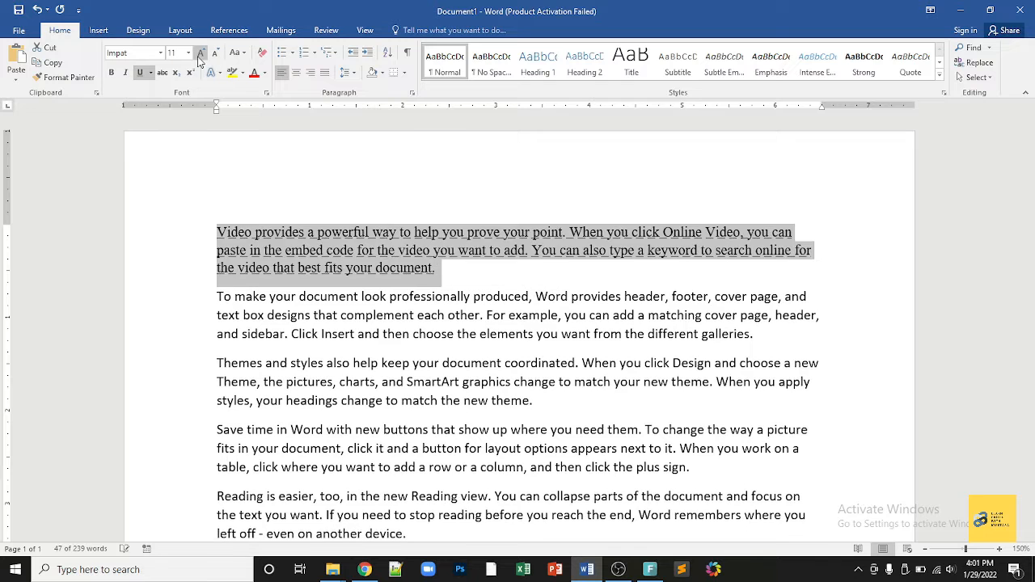
click(201, 57)
click(201, 57)
click(214, 56)
click(214, 57)
click(286, 237)
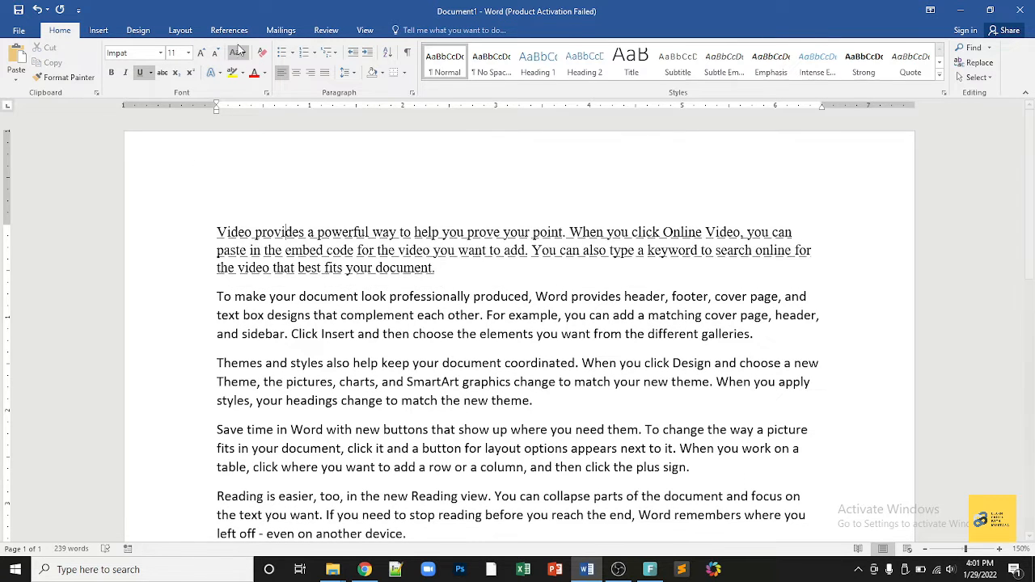
Step: Switch the first paragraph to UPPERCASE, then back to Capitalize Each Word case
triple_click(212, 231)
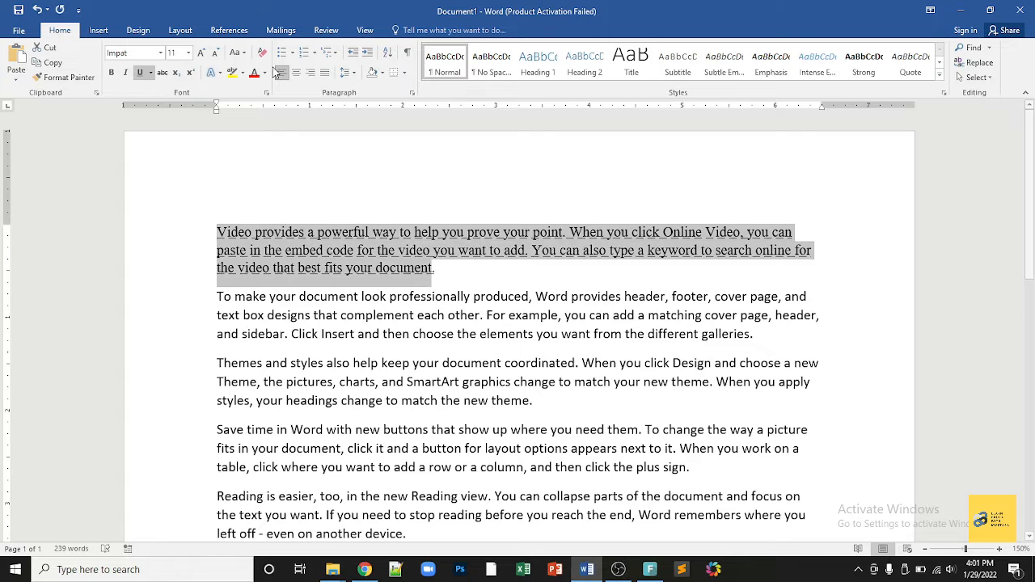
click(235, 54)
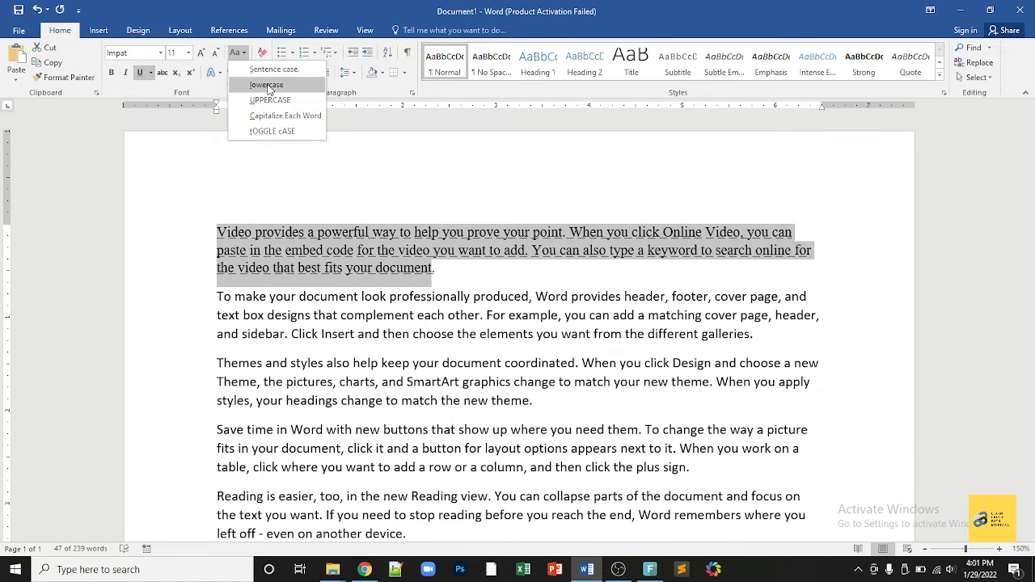
click(276, 123)
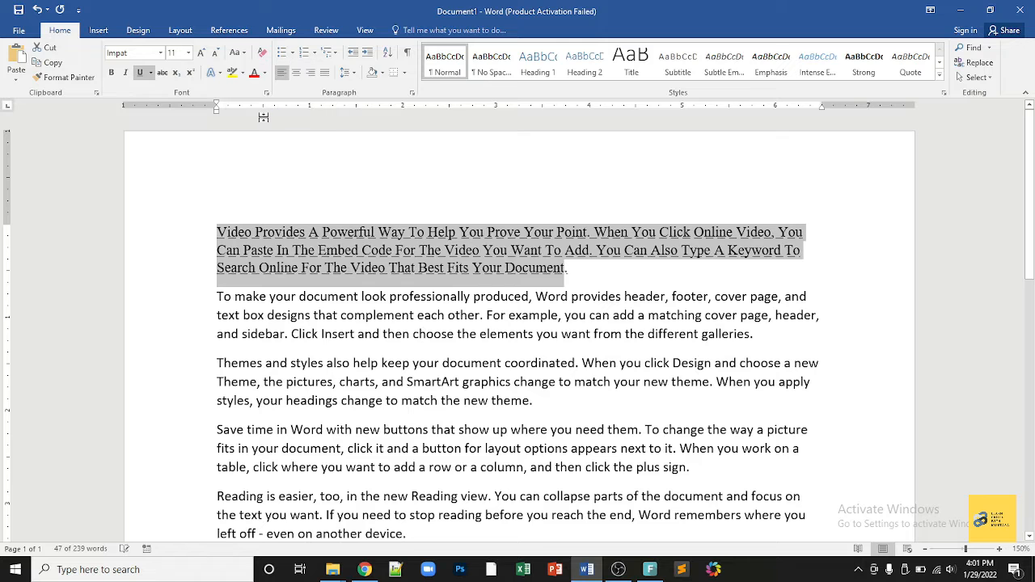
click(235, 53)
click(269, 101)
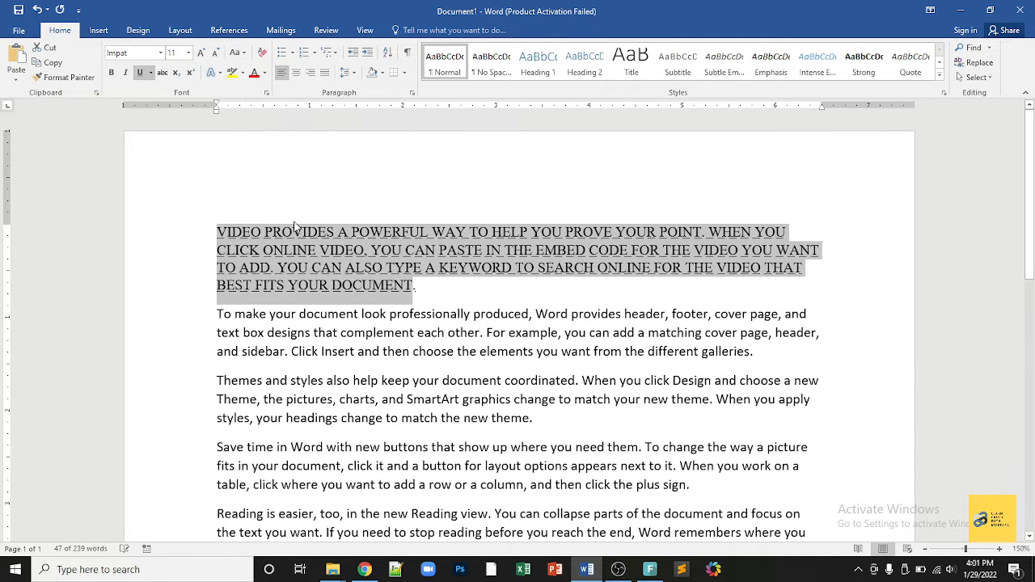
click(236, 53)
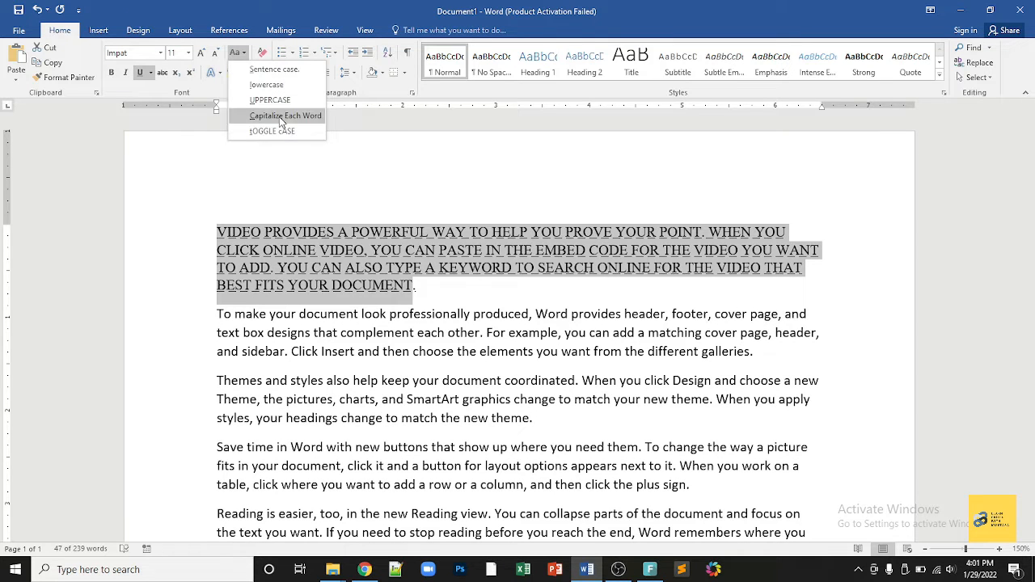
click(279, 116)
click(282, 200)
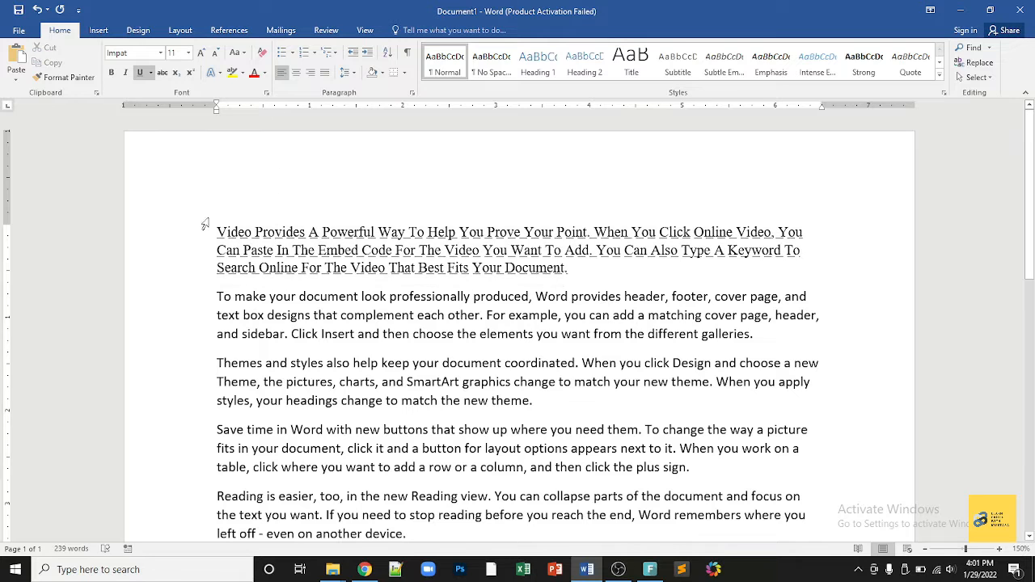
Step: Preview the highlight and shading colour menus on the first paragraph without applying any
drag(217, 230, 600, 267)
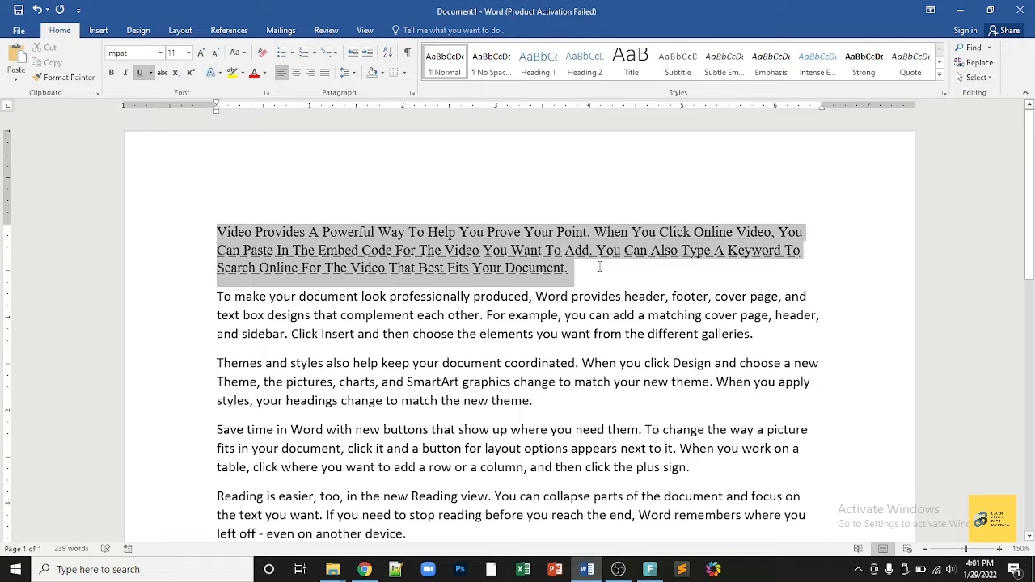
click(241, 73)
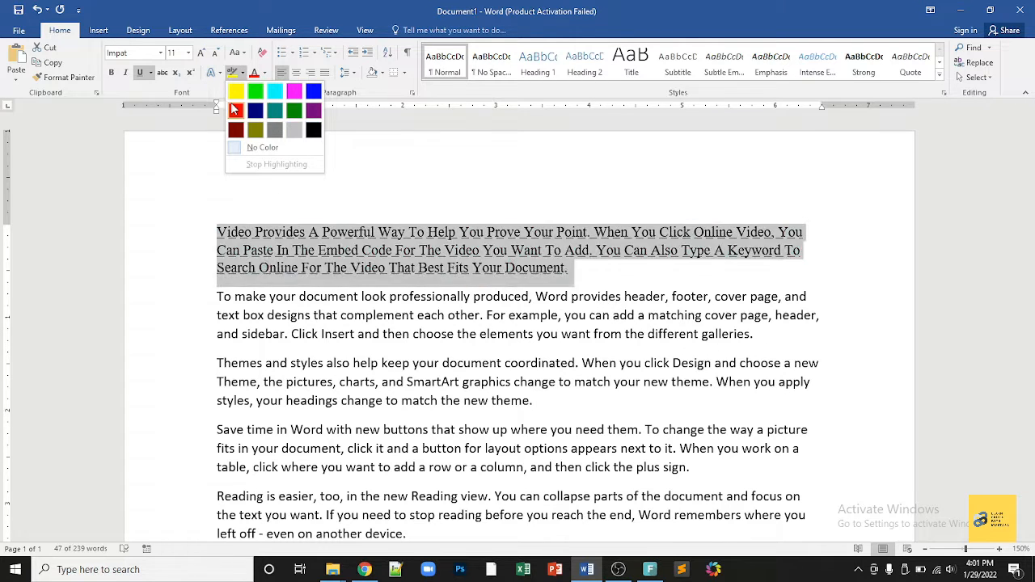
click(180, 144)
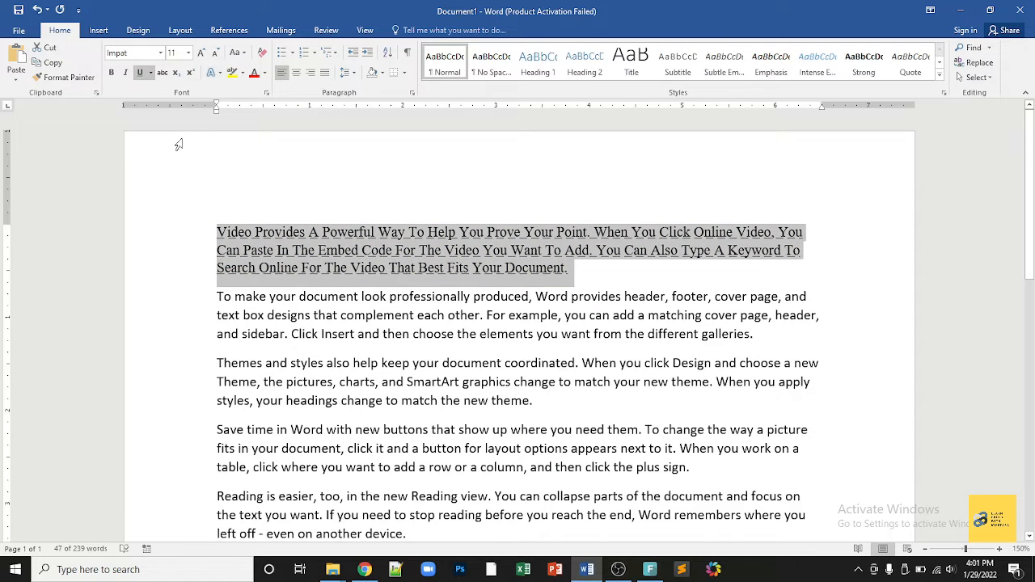
click(253, 251)
triple_click(276, 249)
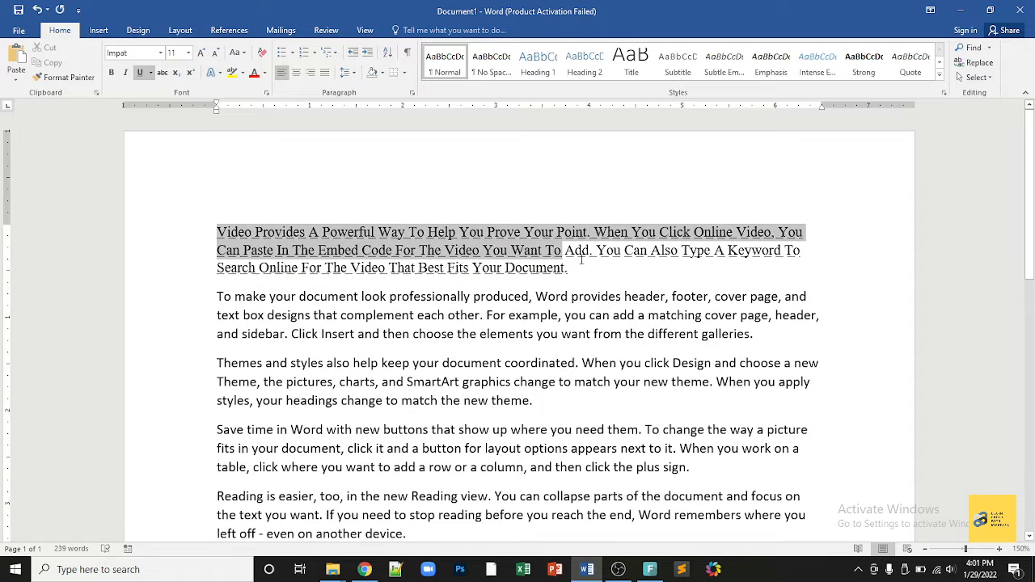
click(386, 74)
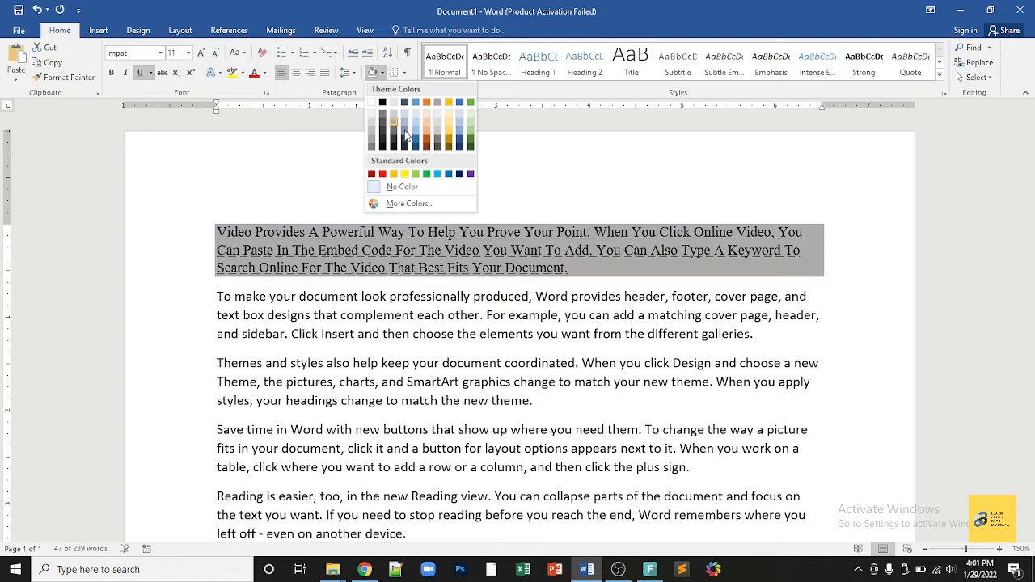
click(252, 160)
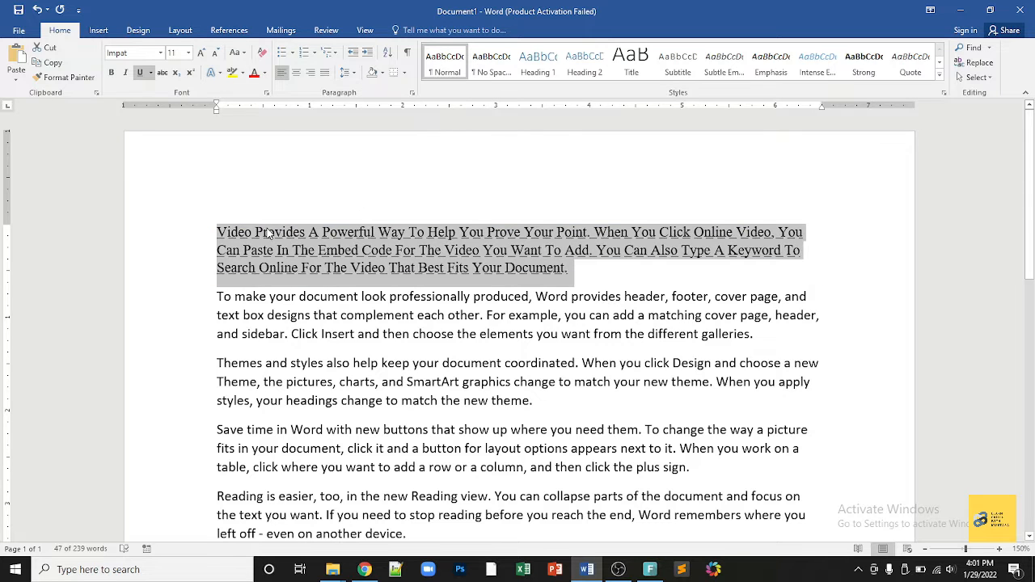
click(266, 233)
Step: Highlight the words 'Powerful Way' in yellow
drag(322, 233, 408, 233)
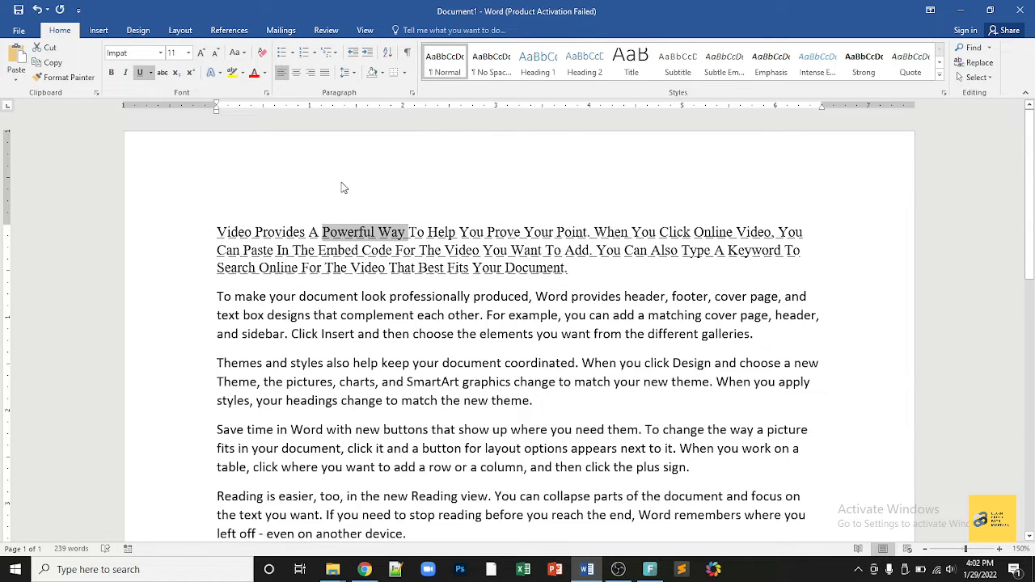
click(243, 73)
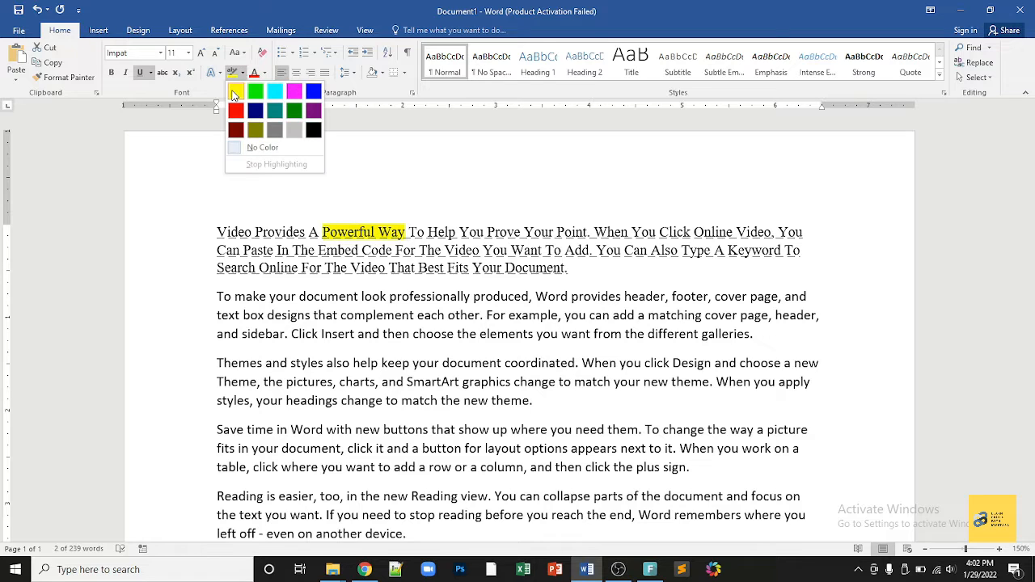
click(235, 94)
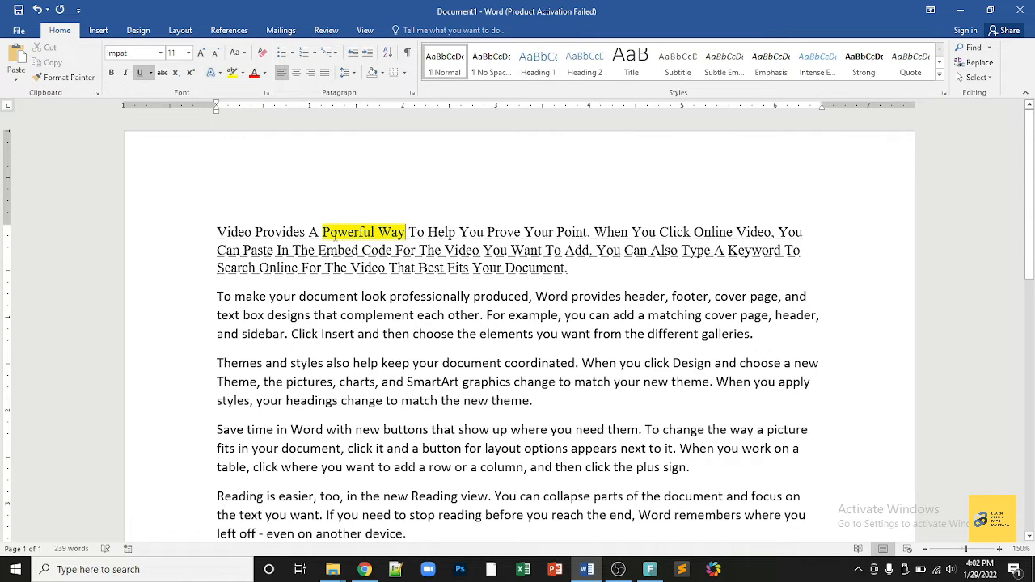
drag(322, 233, 409, 233)
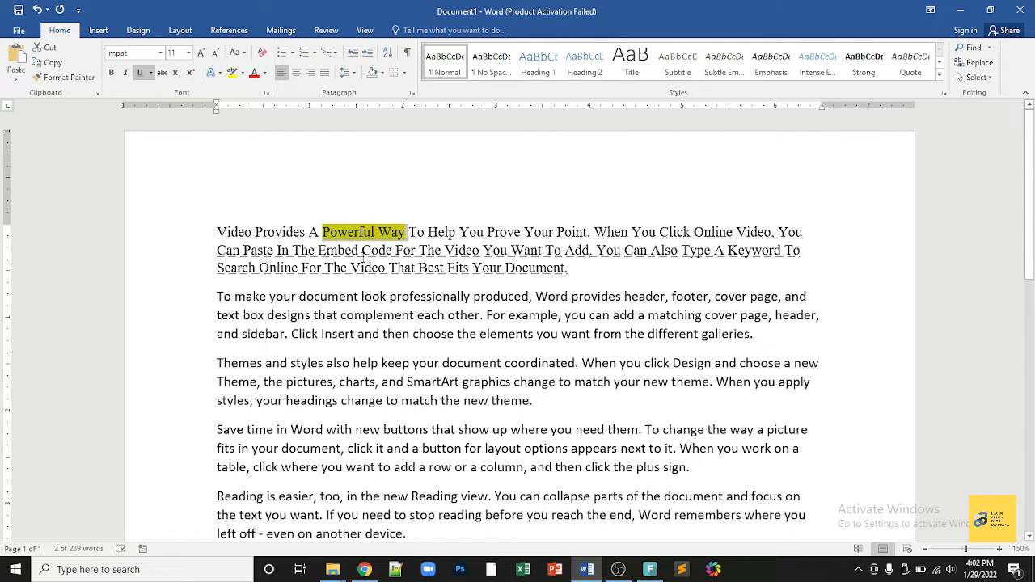
drag(245, 264, 737, 363)
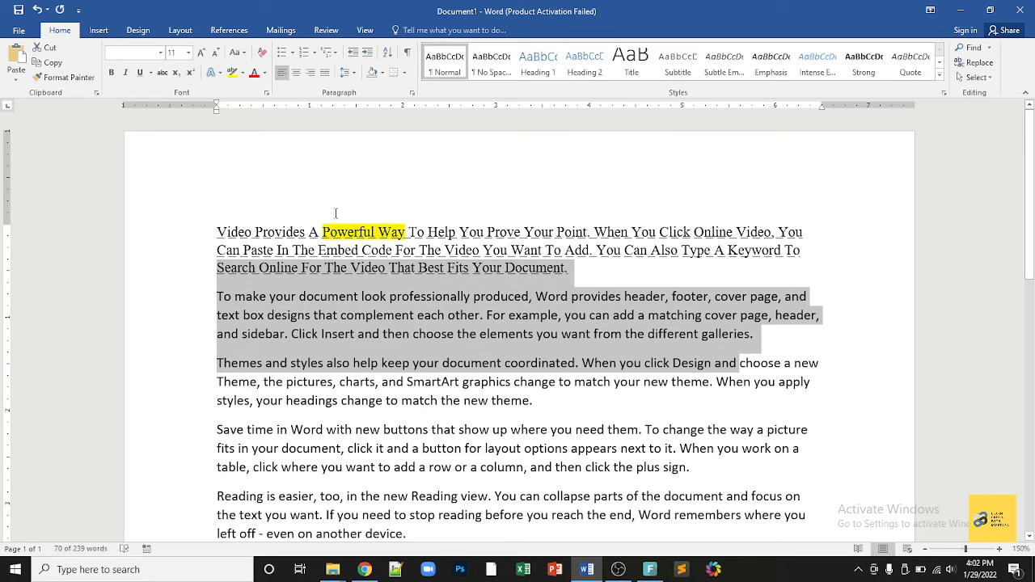
drag(324, 233, 410, 233)
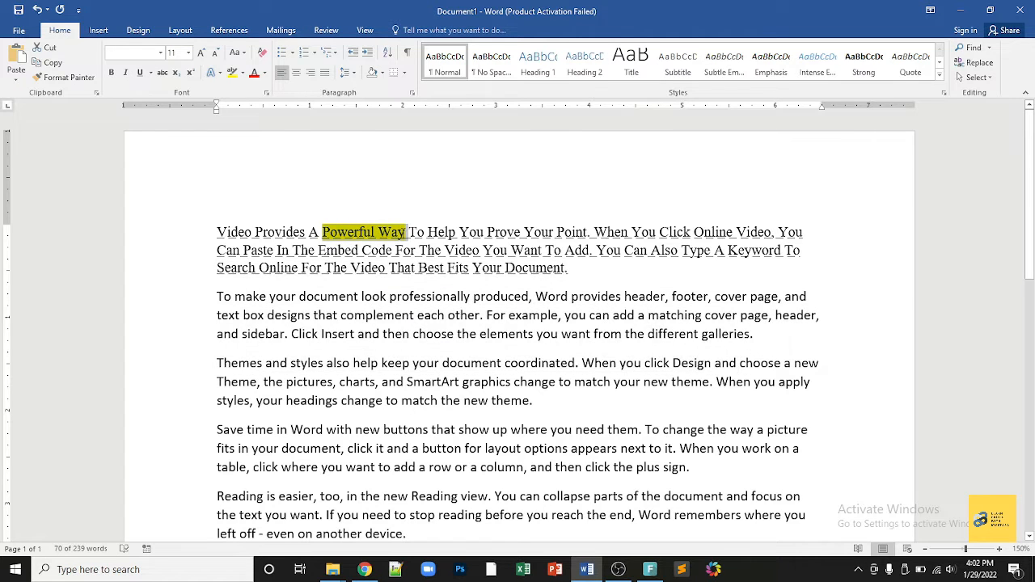
Step: Give 'Powerful Way' a red font colour, then reselect the whole first paragraph
click(265, 73)
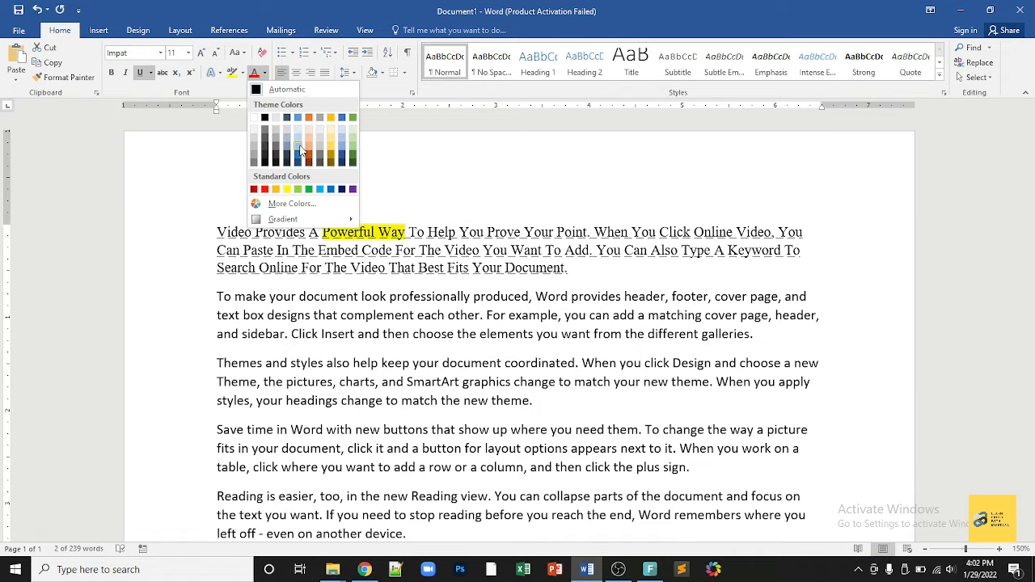
click(267, 190)
click(432, 315)
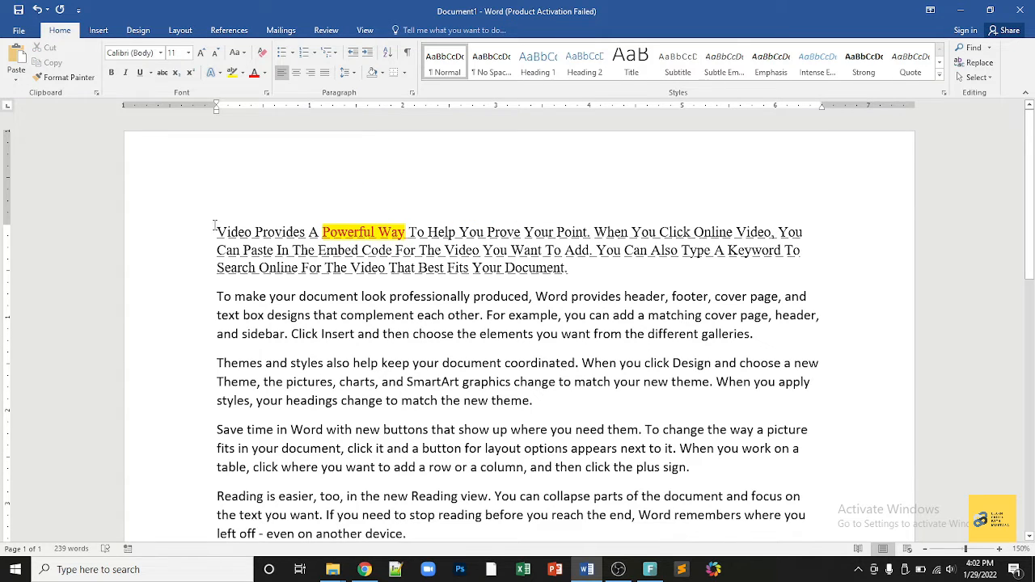
drag(215, 226, 571, 275)
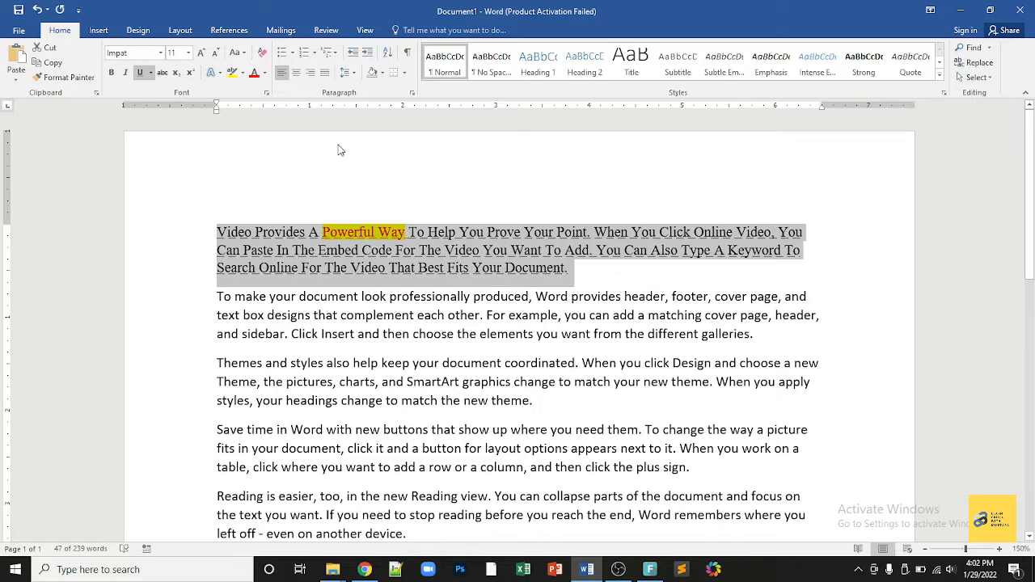
click(351, 229)
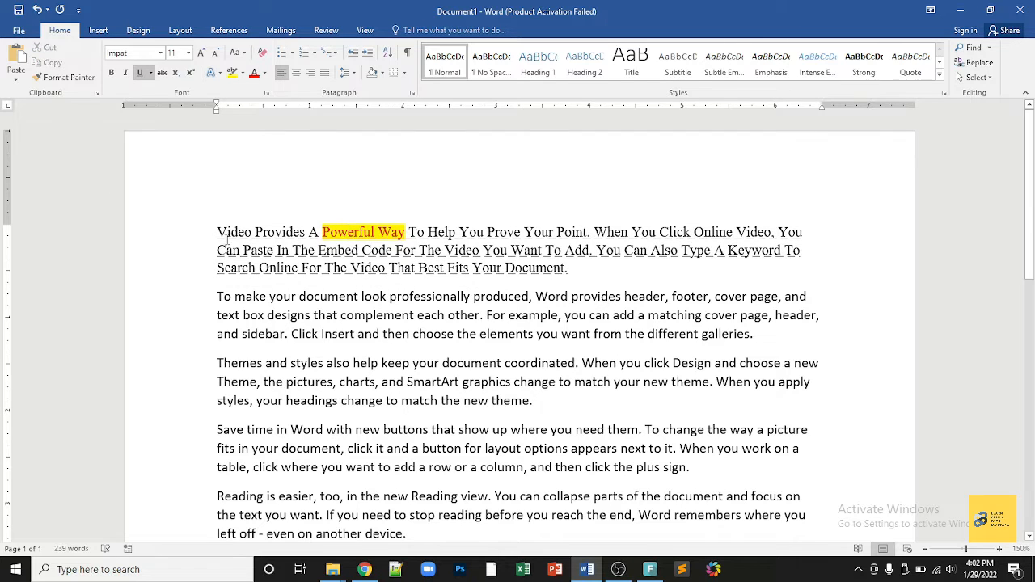
triple_click(277, 240)
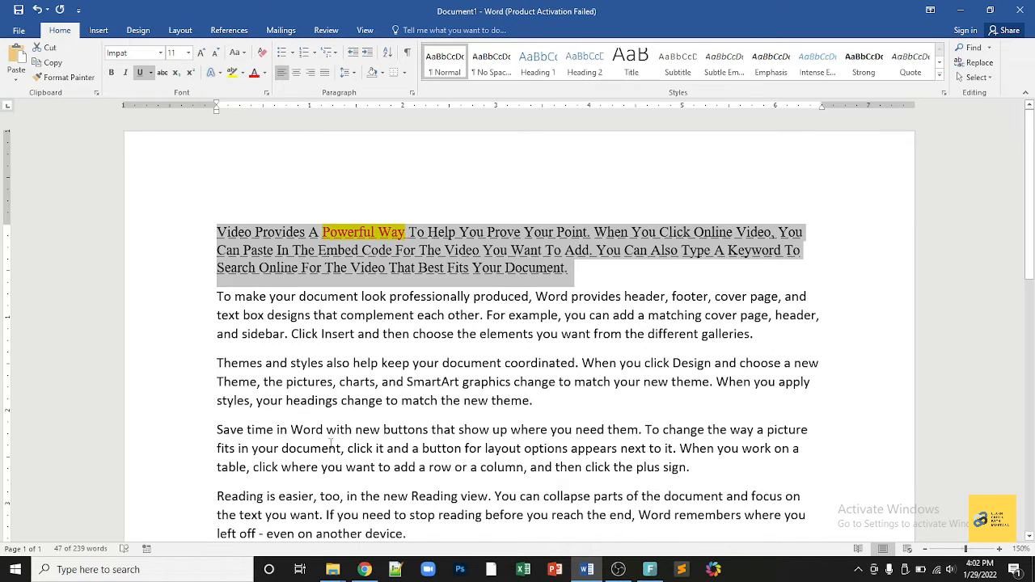
Step: Clear all formatting and highlighting from the first paragraph, then try Text Effects on its opening sentences
click(262, 53)
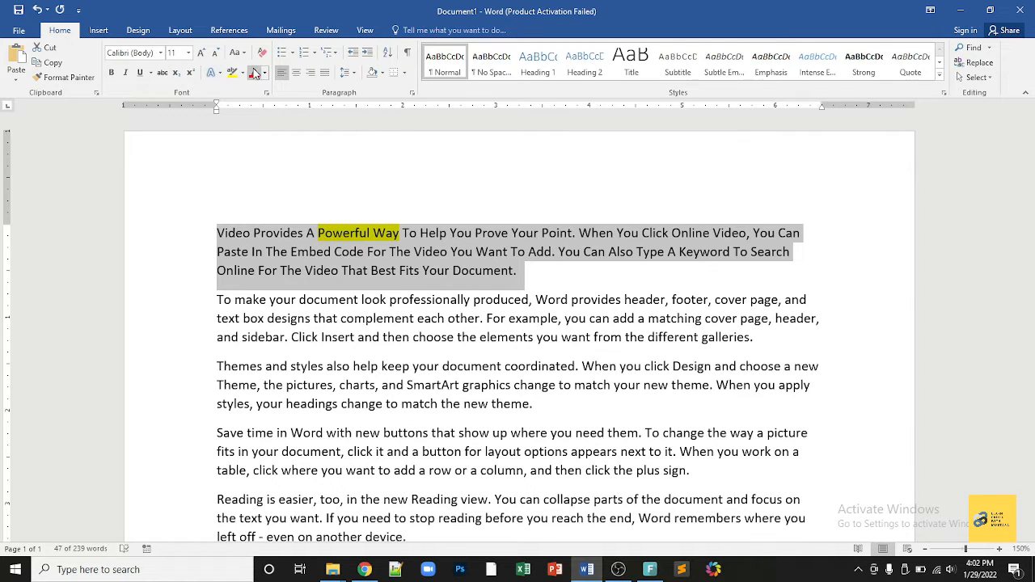
click(242, 72)
click(262, 148)
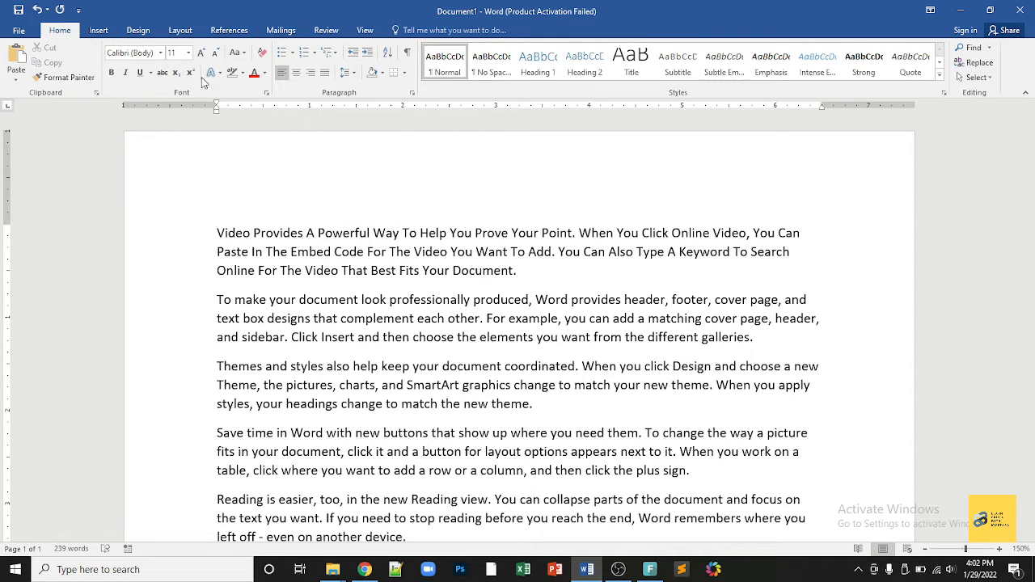
drag(217, 233, 553, 251)
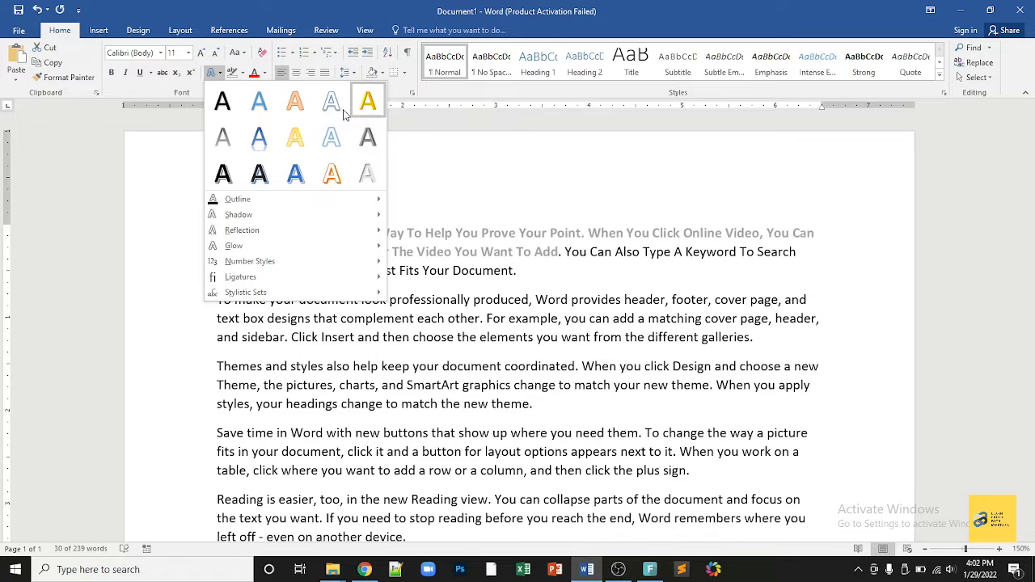
click(294, 100)
Step: Add a '10th' line at the document end with 'th' set as superscript
scroll(342, 423, down, 3)
scroll(254, 307, down, 2)
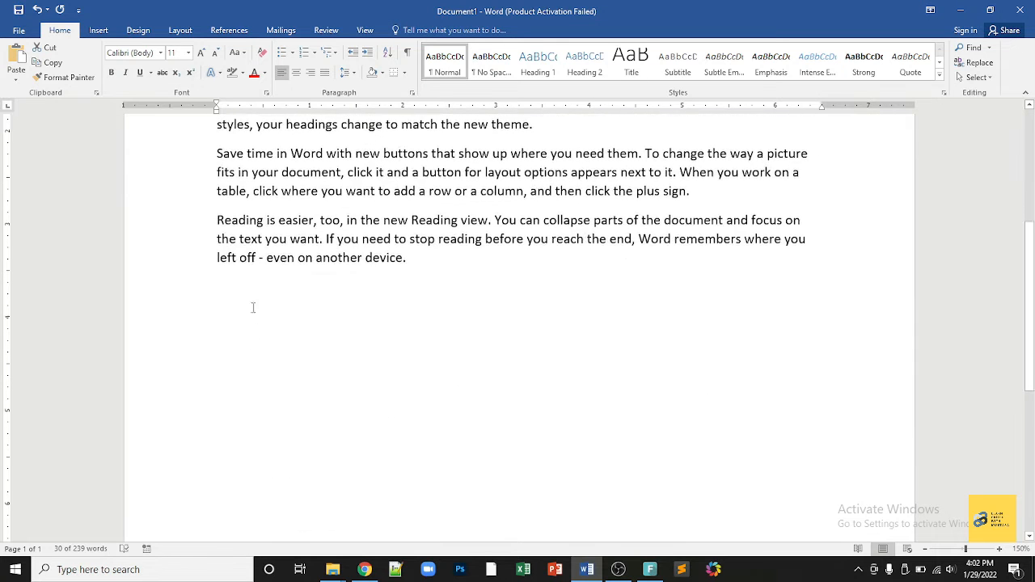
click(250, 302)
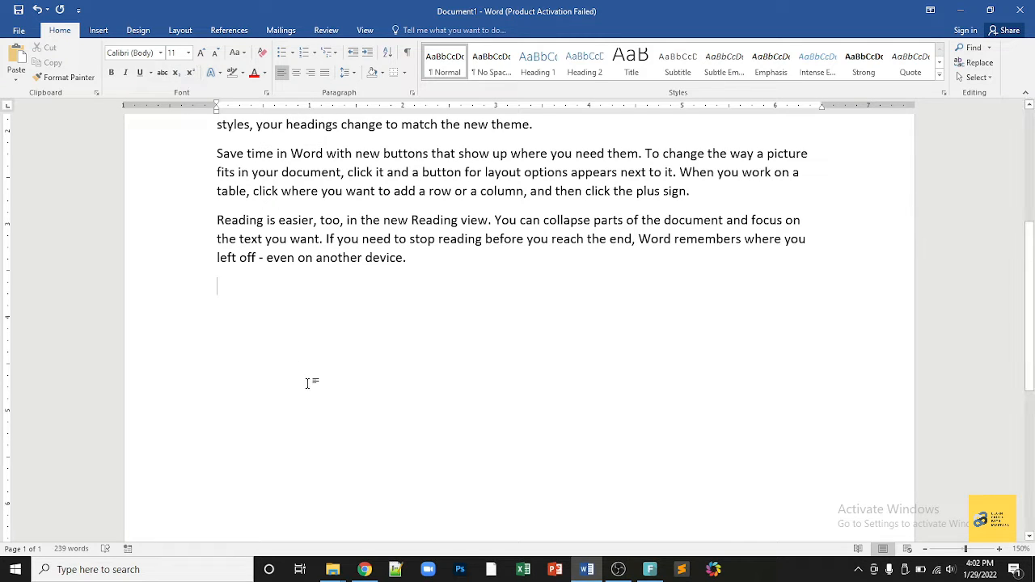
text(10th)
drag(230, 287, 243, 288)
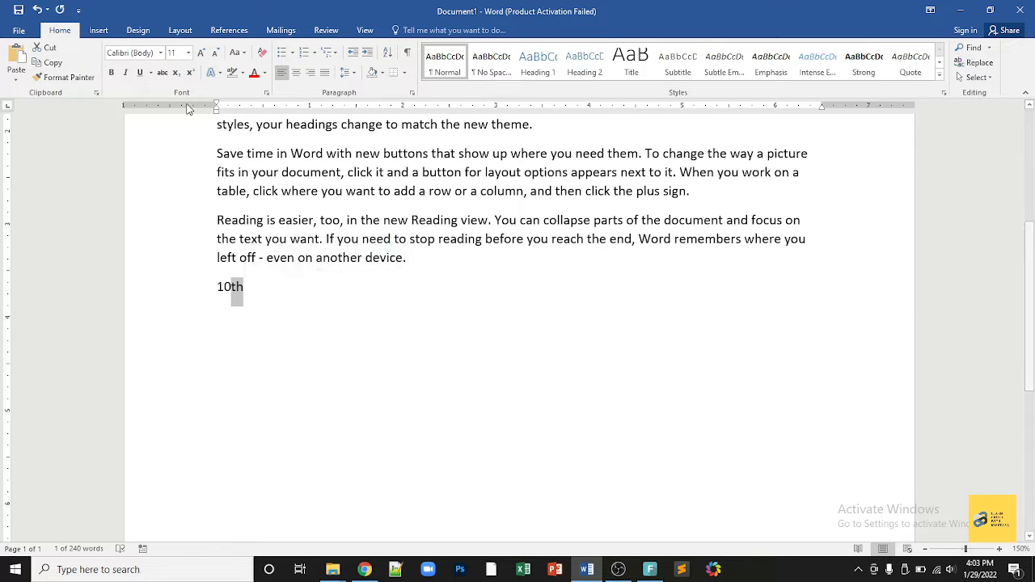
click(191, 75)
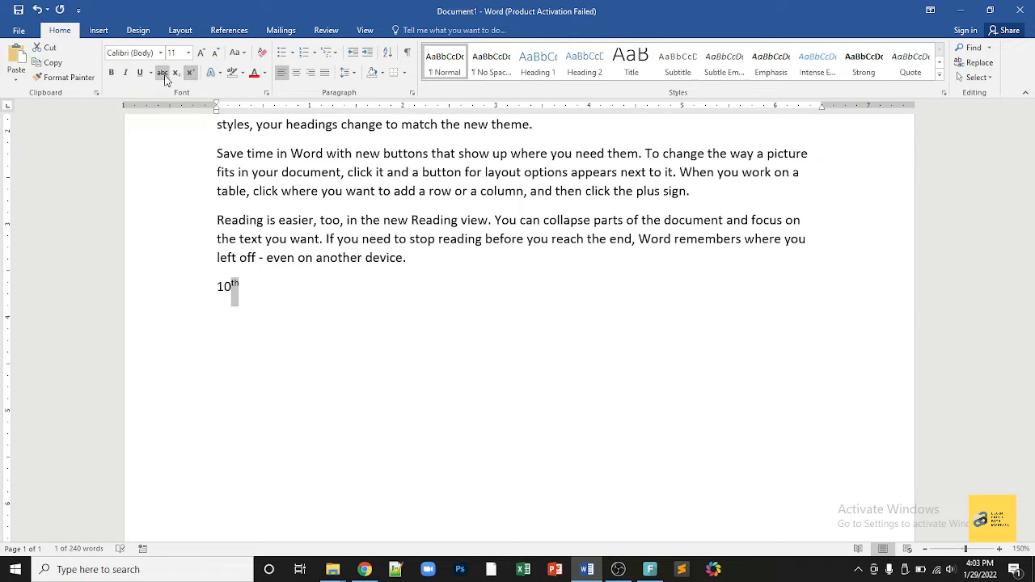
click(177, 74)
click(191, 74)
click(287, 312)
scroll(271, 306, up, 2)
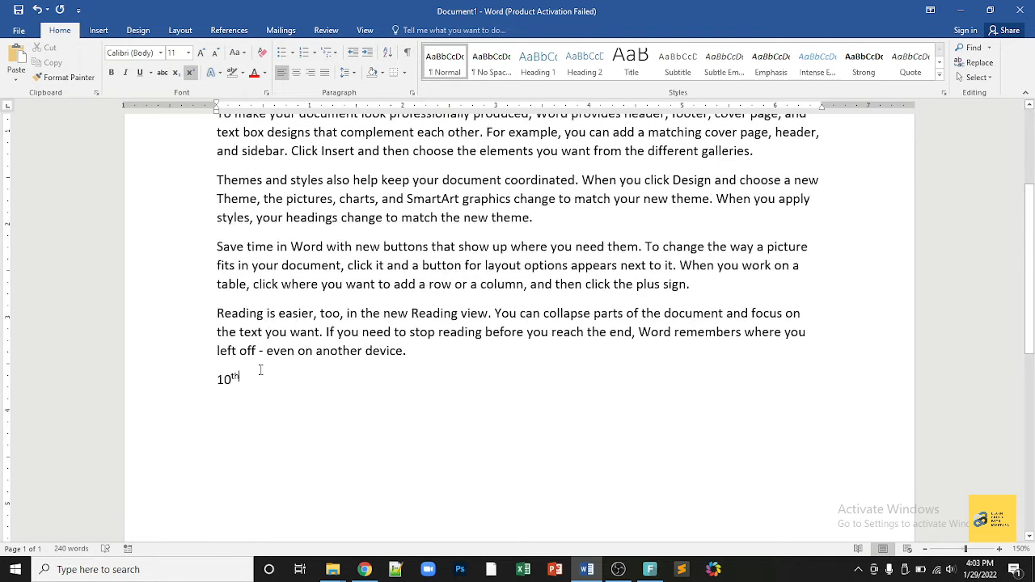
Step: Erase the 10th line, copy the first paragraph to the end, then undo the paste
key(BackSpace)
key(BackSpace)
key(BackSpace)
key(BackSpace)
scroll(203, 252, up, 4)
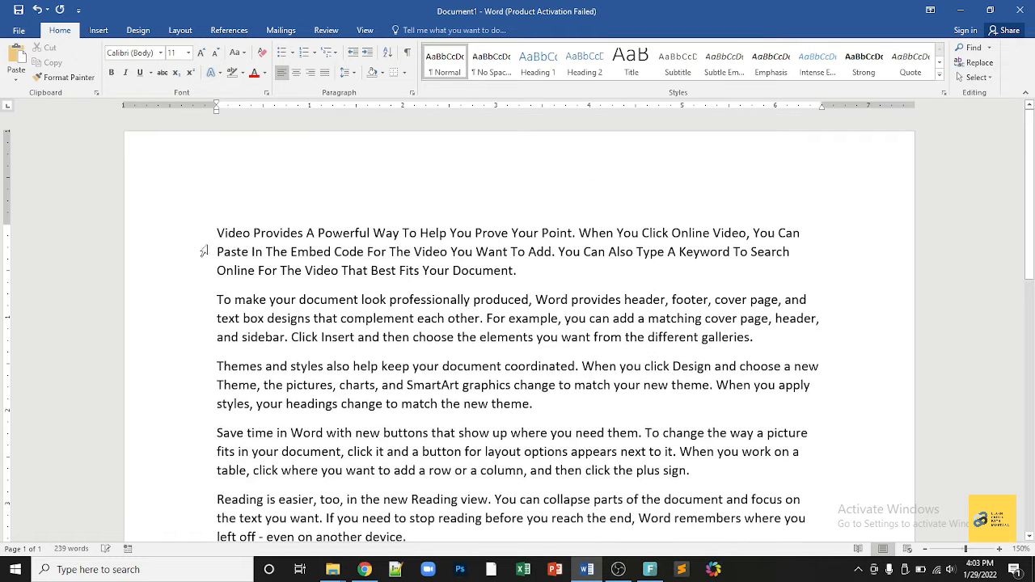
drag(218, 233, 530, 274)
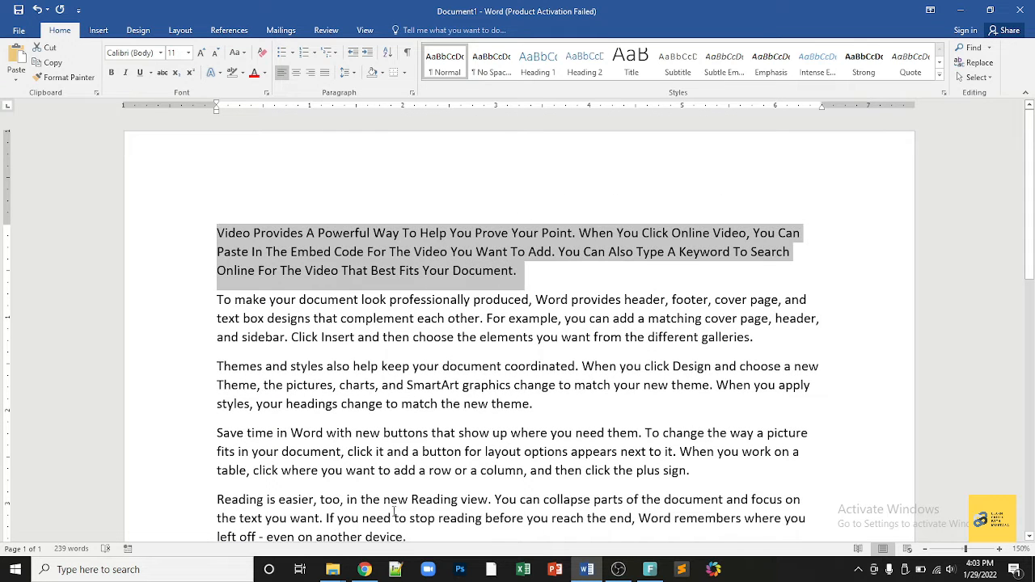
scroll(342, 485, down, 2)
scroll(342, 486, up, 2)
click(49, 62)
scroll(267, 507, down, 2)
click(242, 473)
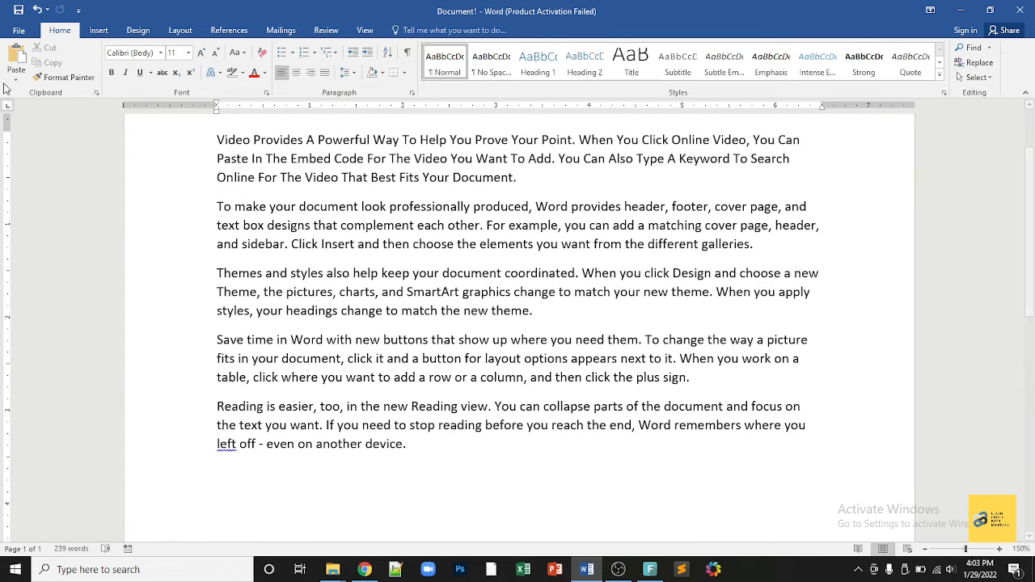
click(16, 58)
scroll(307, 437, up, 3)
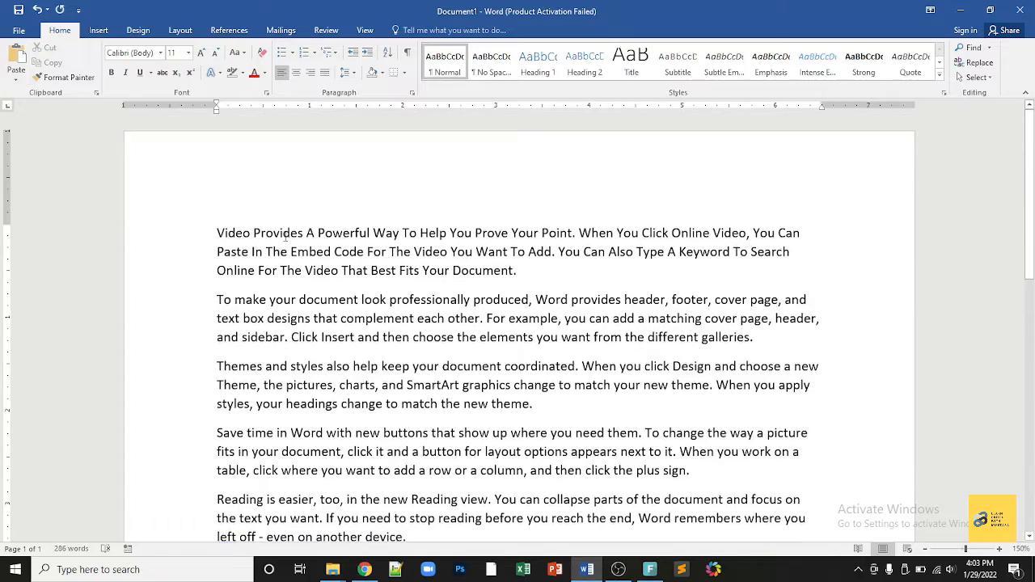
scroll(307, 437, down, 2)
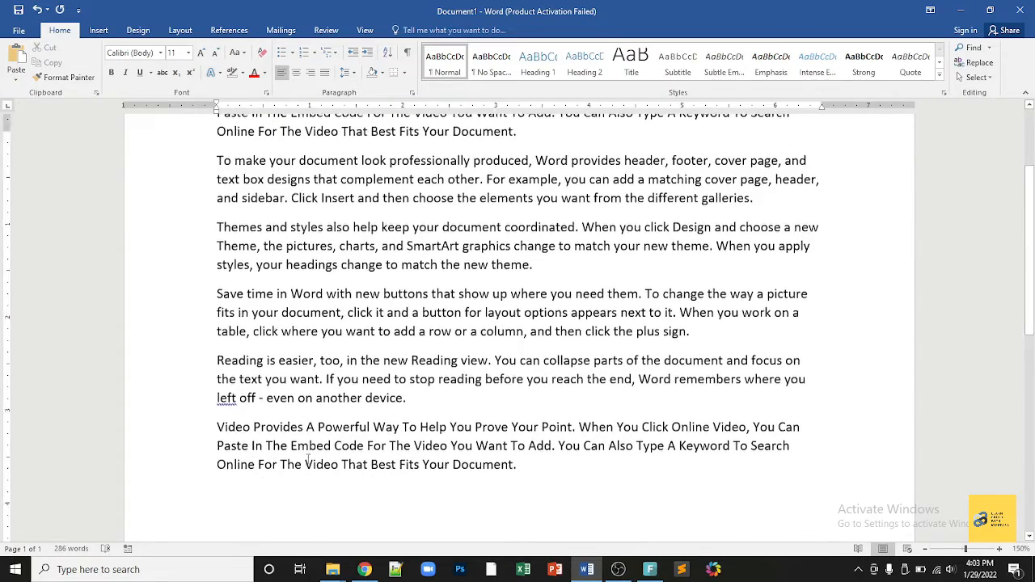
scroll(308, 453, up, 2)
scroll(308, 458, down, 5)
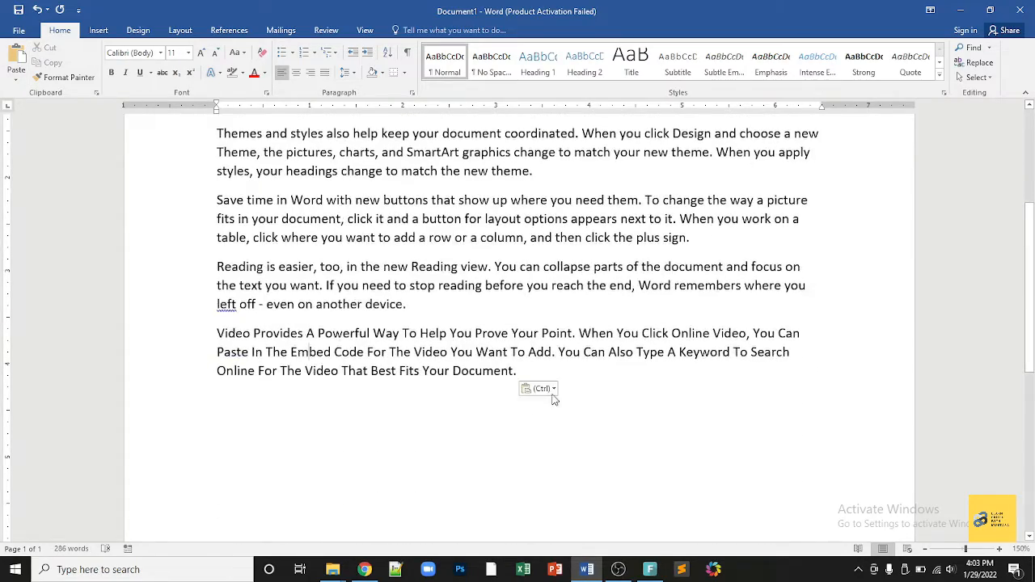
key(ctrl+z)
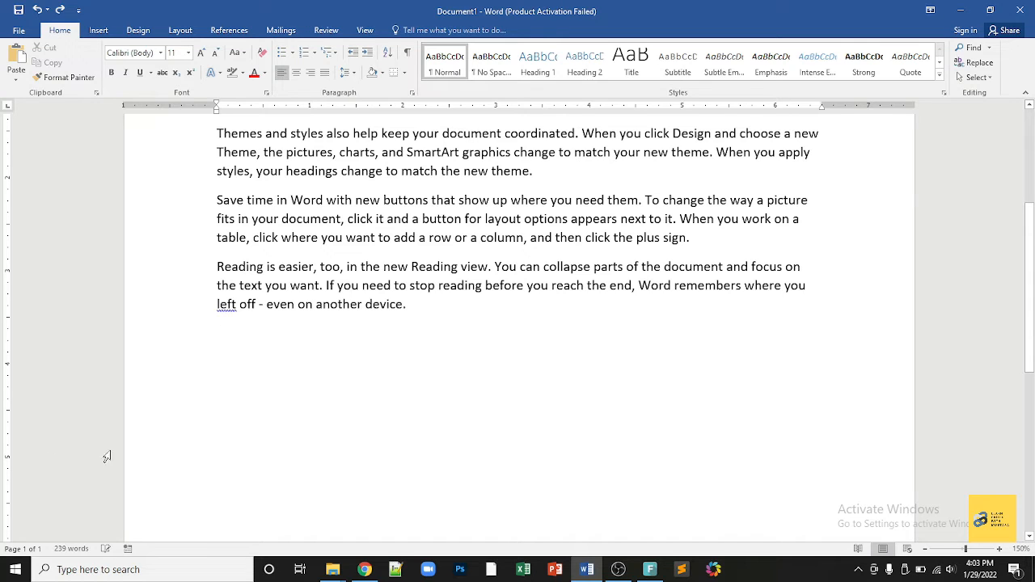
Step: Remove the 'Video Provides' paragraph from the top and paste it at the document end
text(ctrl +)
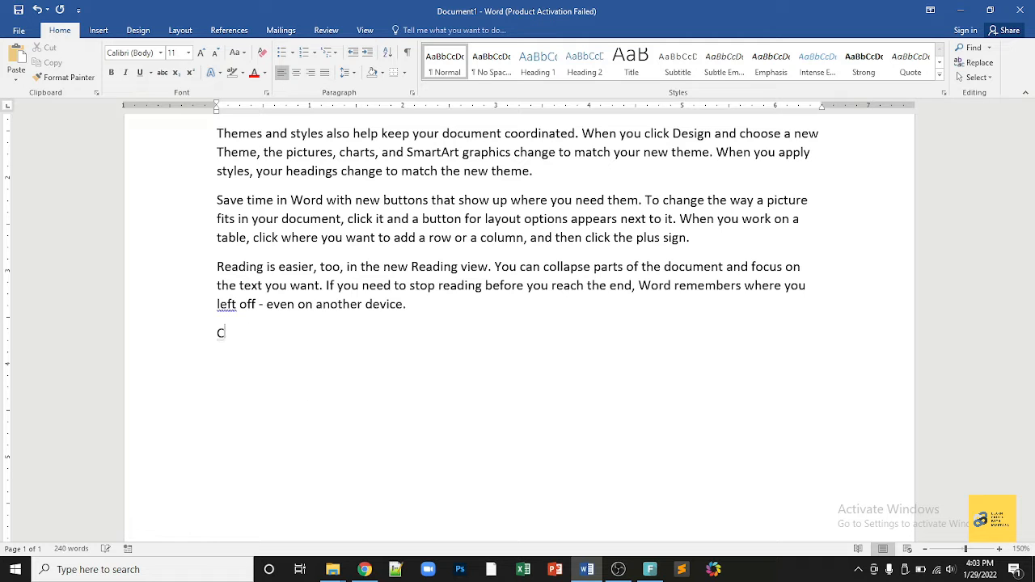
scroll(308, 354, up, 3)
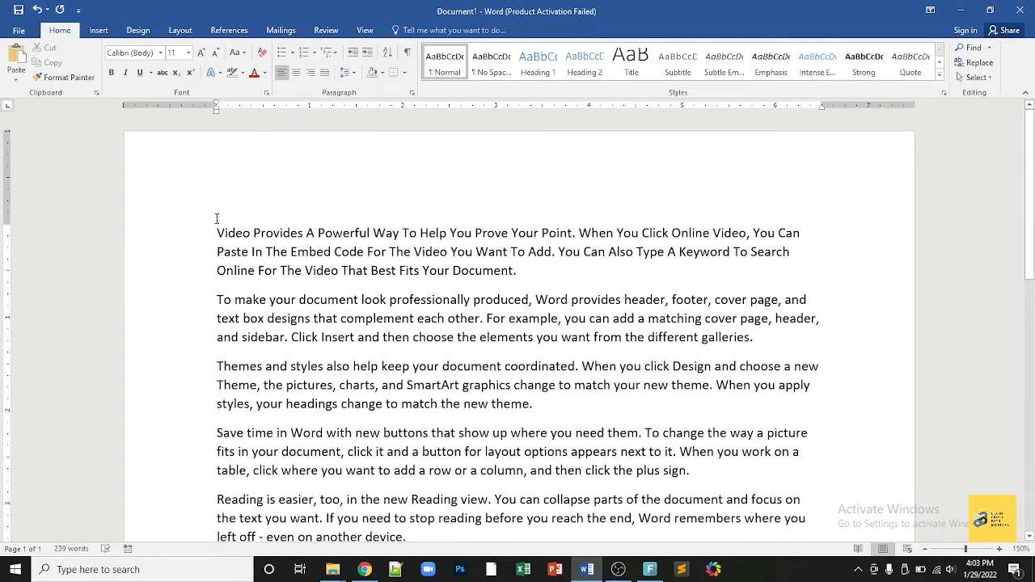
drag(216, 233, 547, 272)
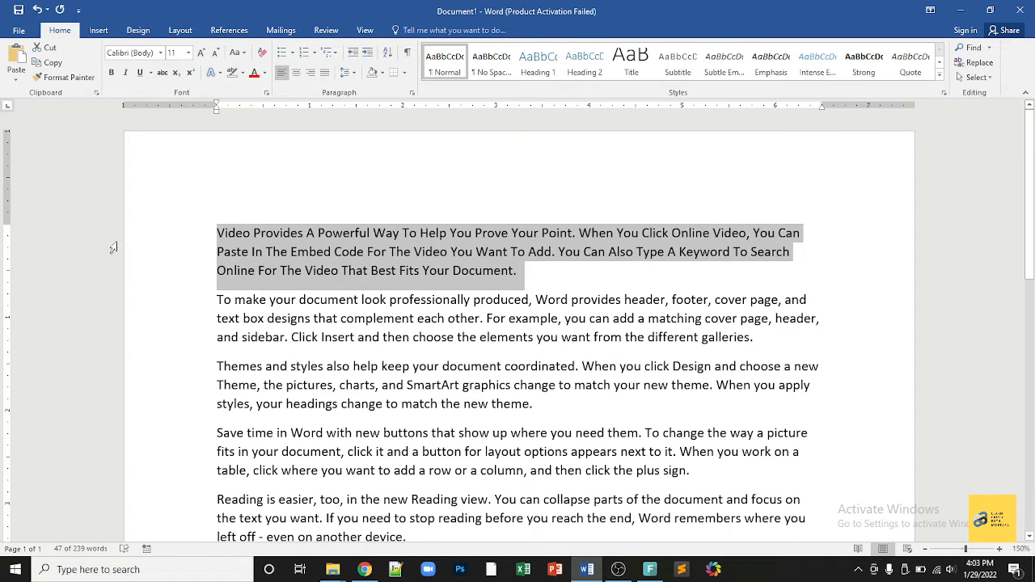
key(Delete)
scroll(229, 428, down, 1)
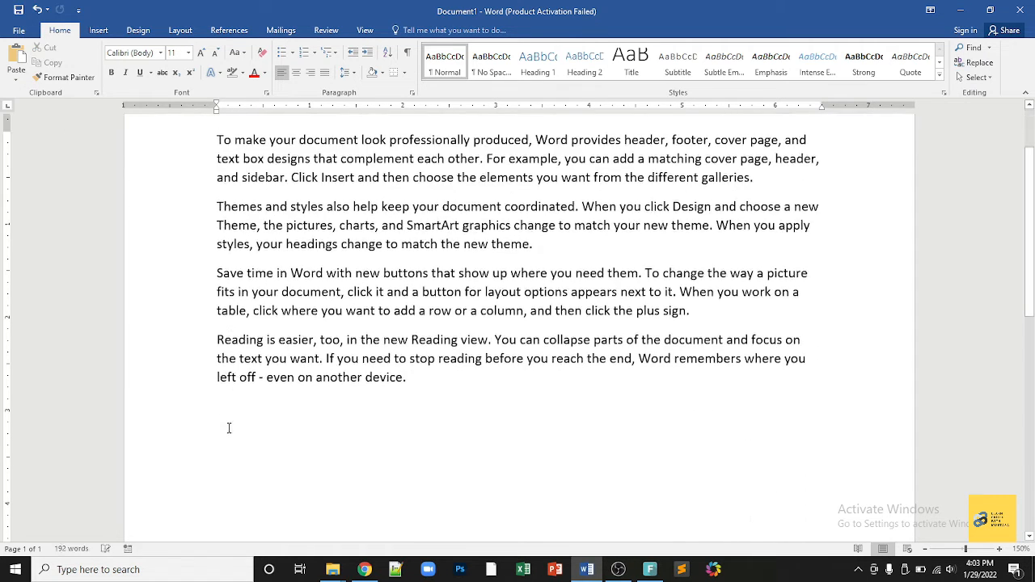
click(17, 56)
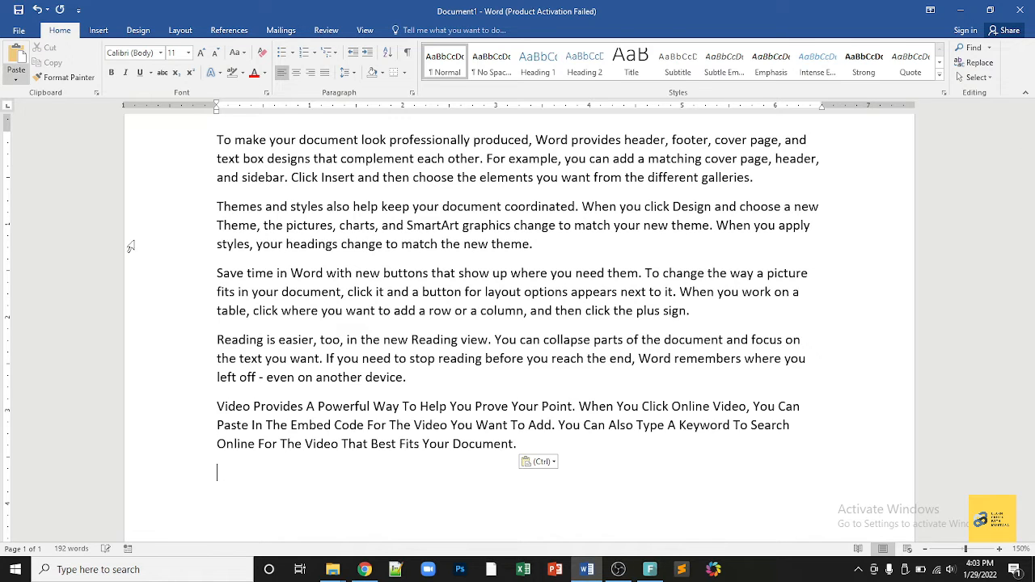
scroll(311, 430, up, 1)
scroll(312, 430, up, 1)
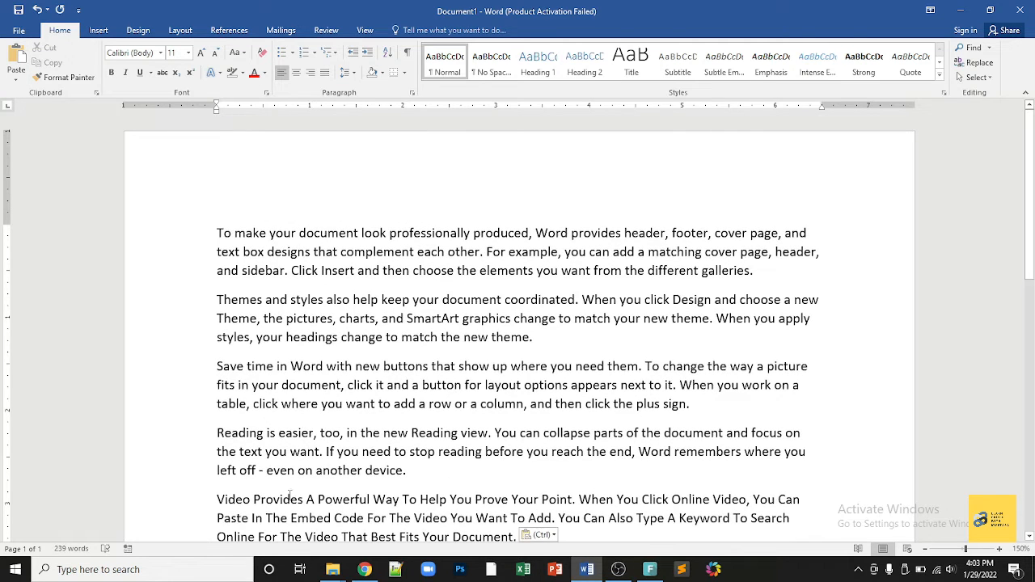
drag(215, 224, 388, 235)
Step: Highlight the selected words in yellow, change them to UPPERCASE, and set them in Algerian
click(241, 74)
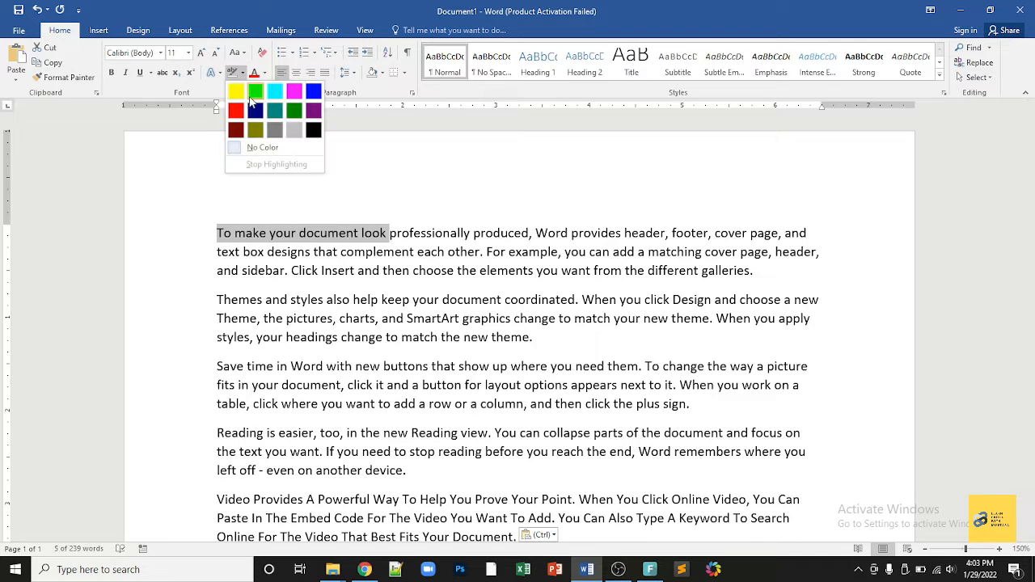
click(235, 88)
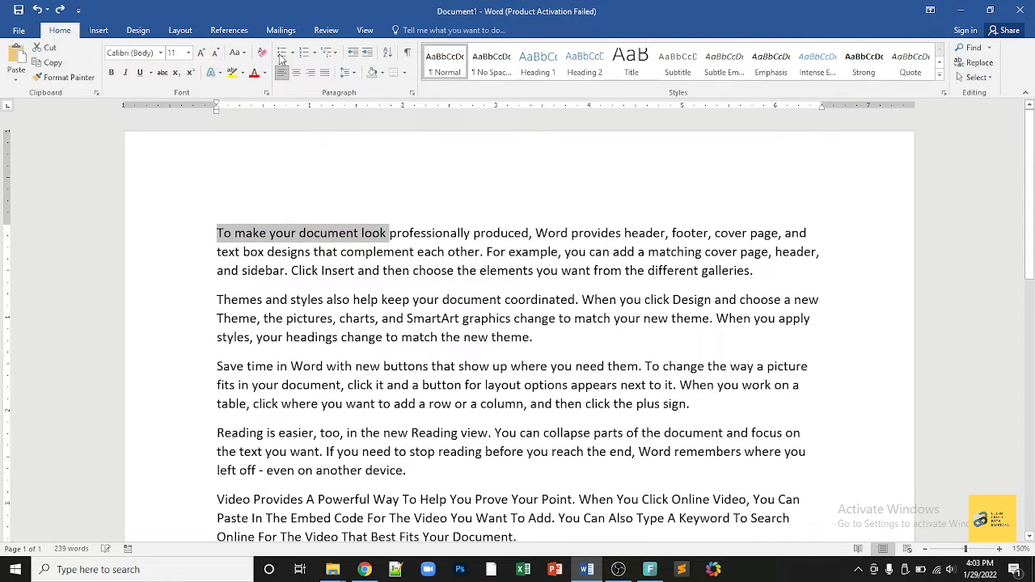
click(236, 52)
click(269, 100)
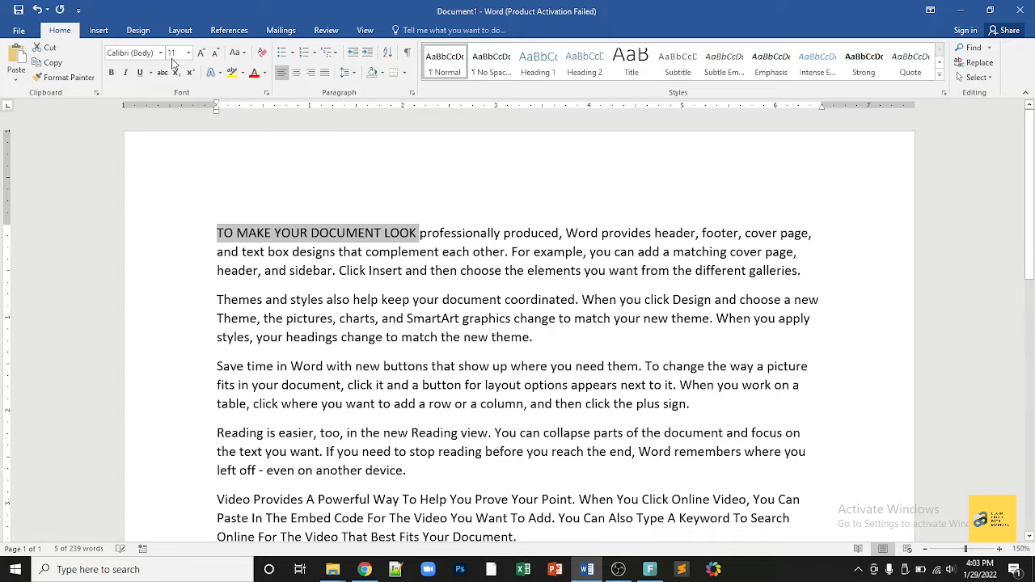
click(160, 53)
click(176, 130)
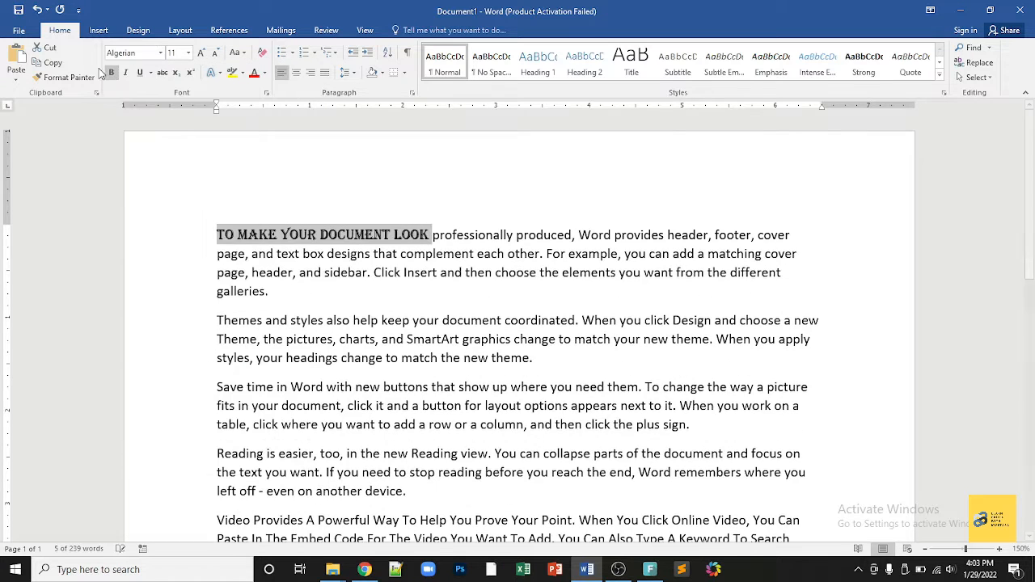
Step: Make the heading bold and italic with a thick underline, then break it before 'professionally'
click(111, 72)
click(124, 73)
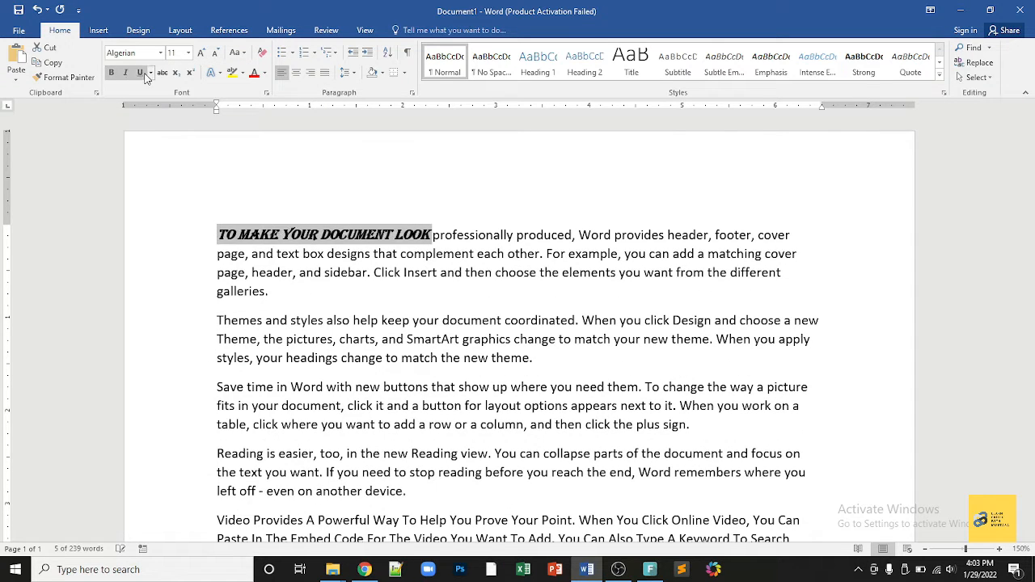
click(151, 73)
click(172, 125)
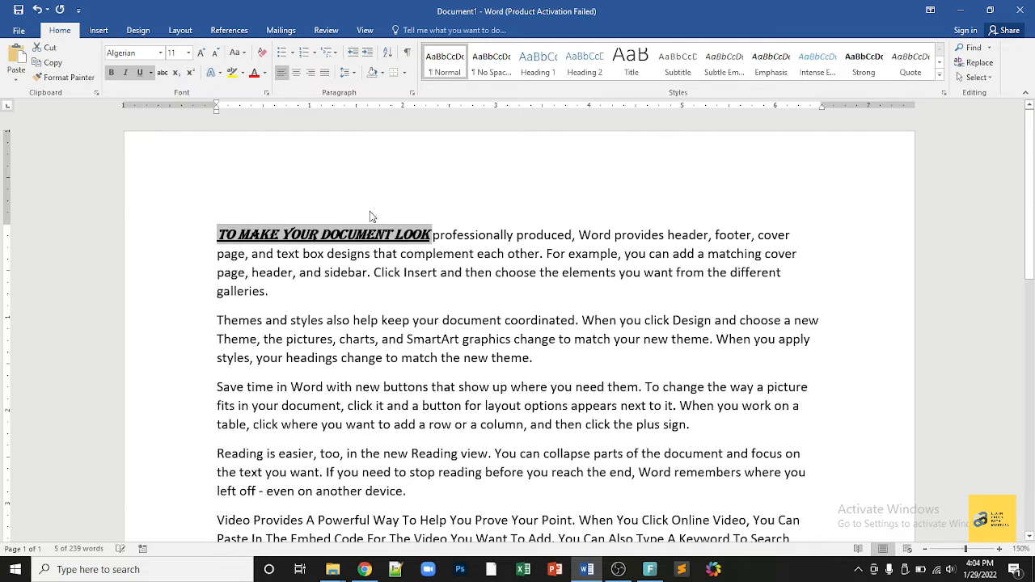
click(437, 236)
key(Return)
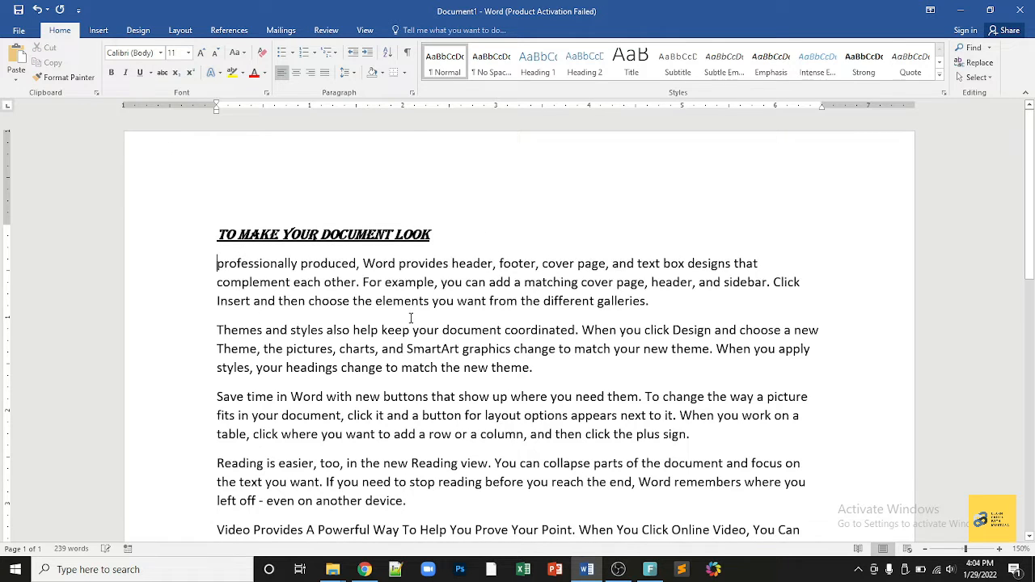
Step: Split off 'Themes and styles also help' and 'Save time in Word with new' onto their own lines
click(379, 330)
key(Return)
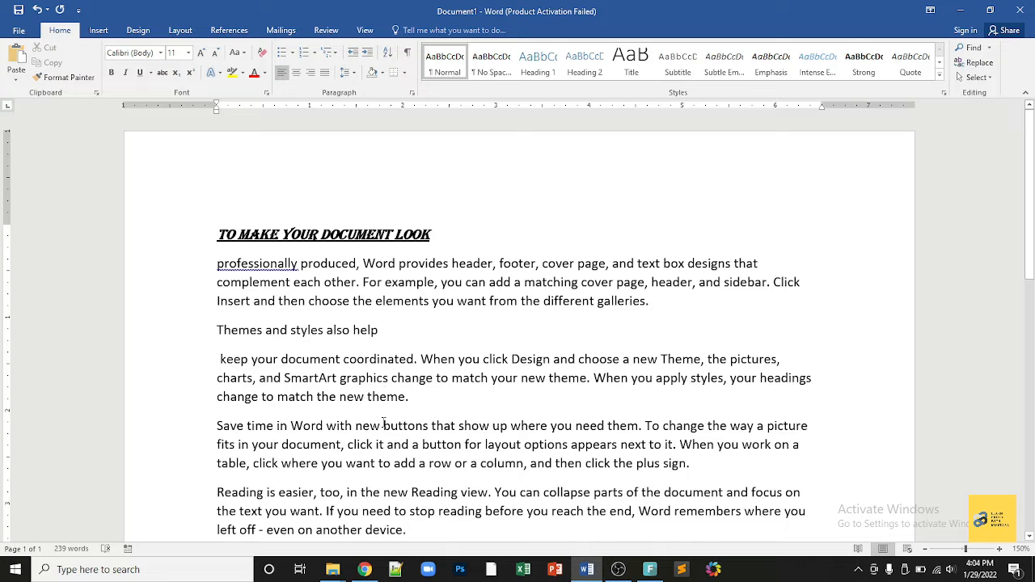
click(384, 425)
key(Return)
drag(381, 427, 247, 426)
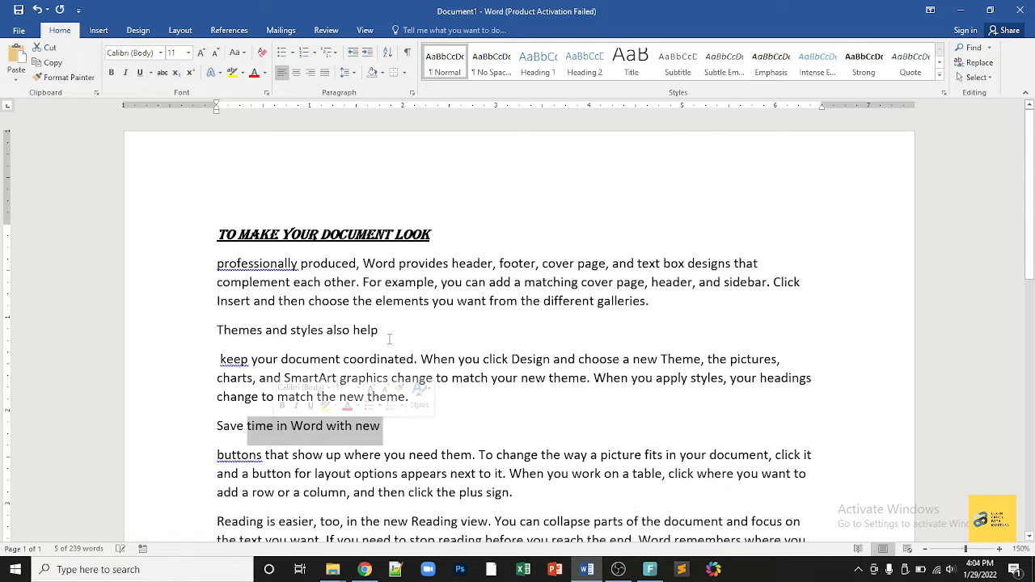
drag(390, 331, 217, 330)
click(431, 455)
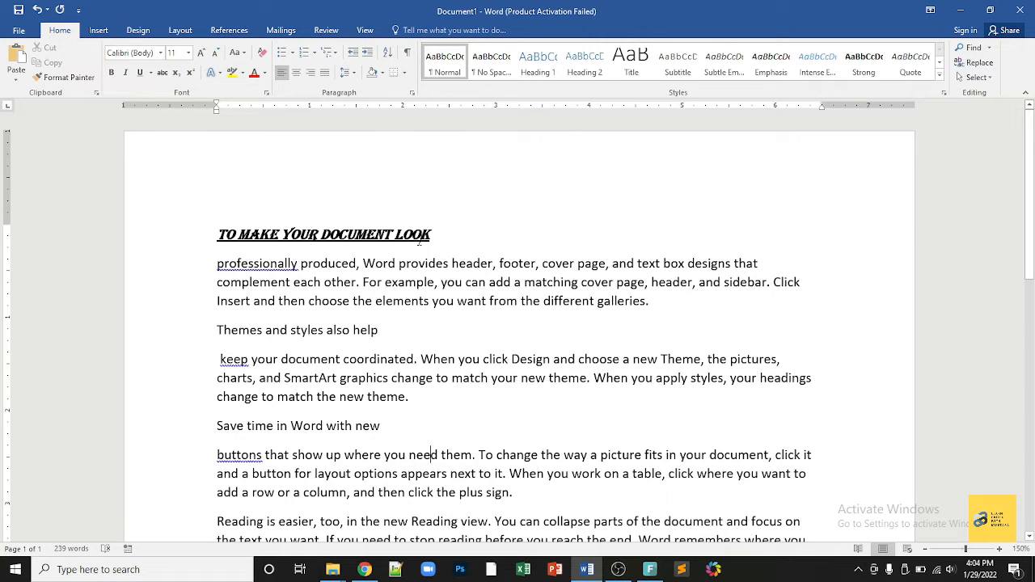
Step: Format Painter the first heading's Algerian style onto both new headings, then select through the third paragraph
click(299, 235)
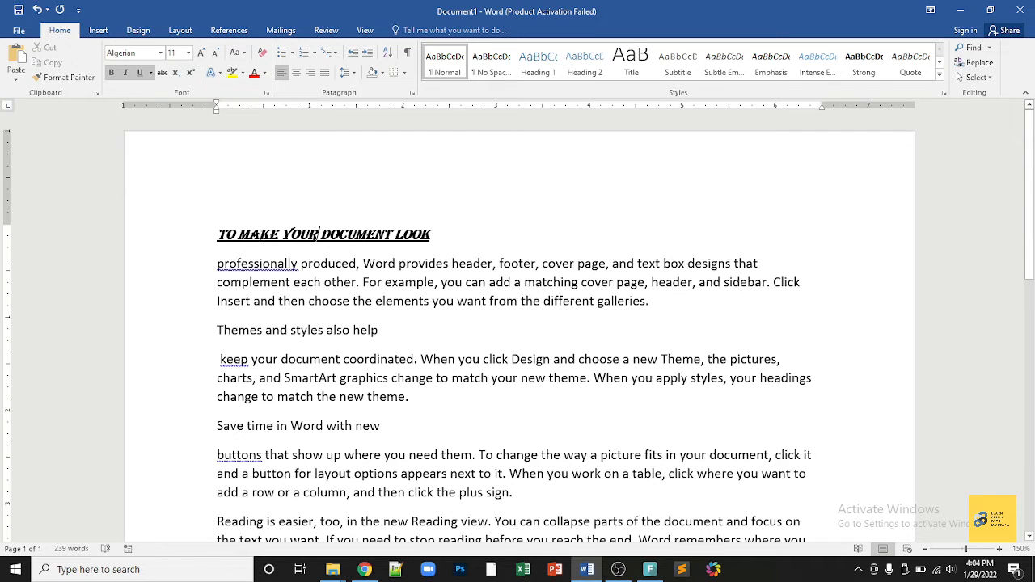
click(59, 79)
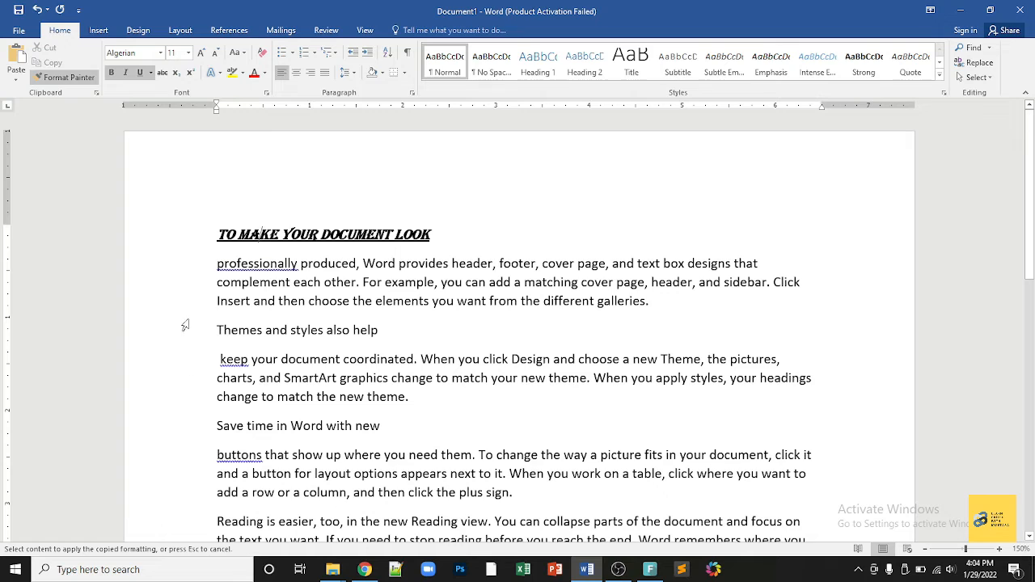
drag(211, 328, 384, 329)
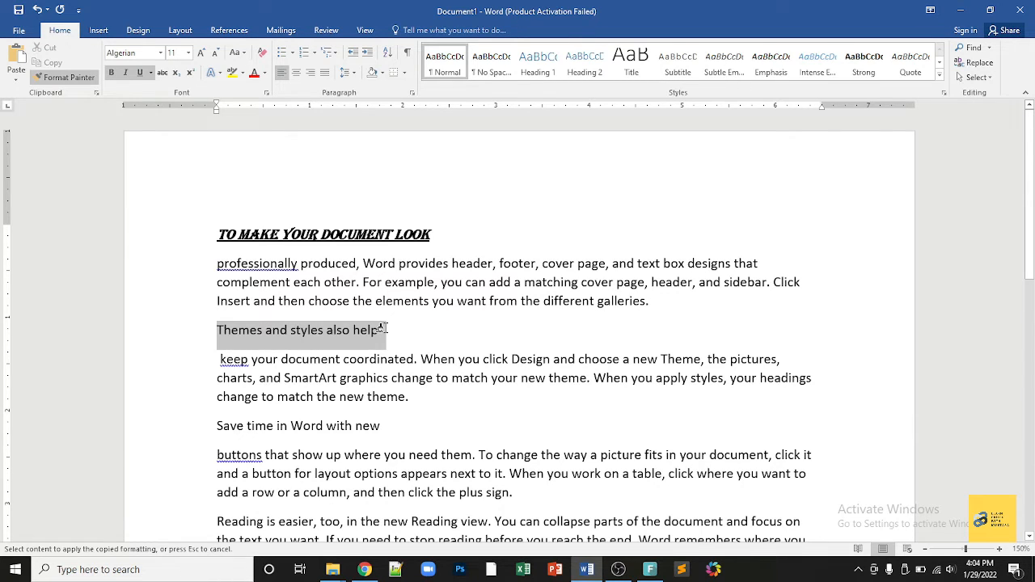
drag(383, 329, 385, 328)
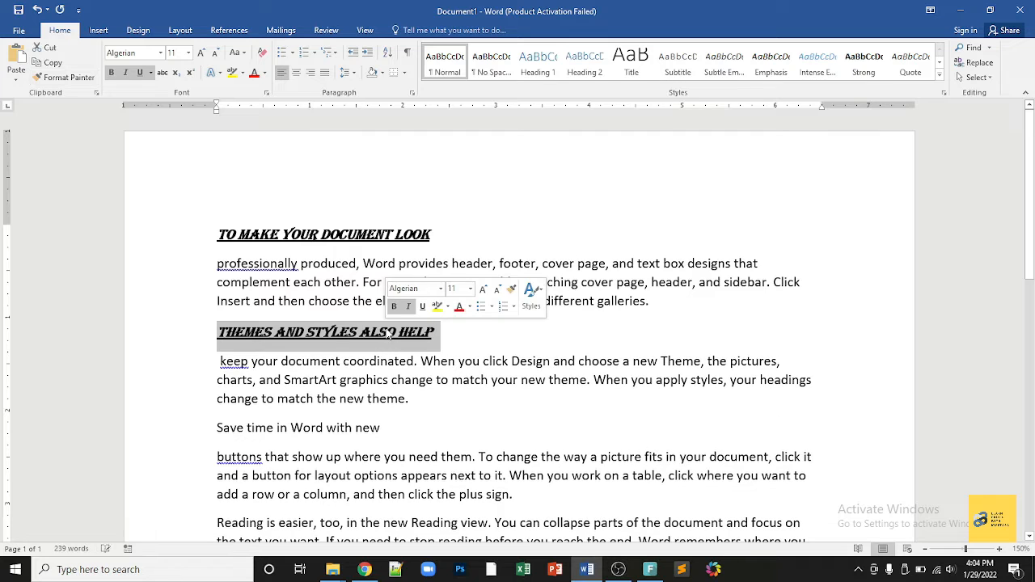
click(68, 78)
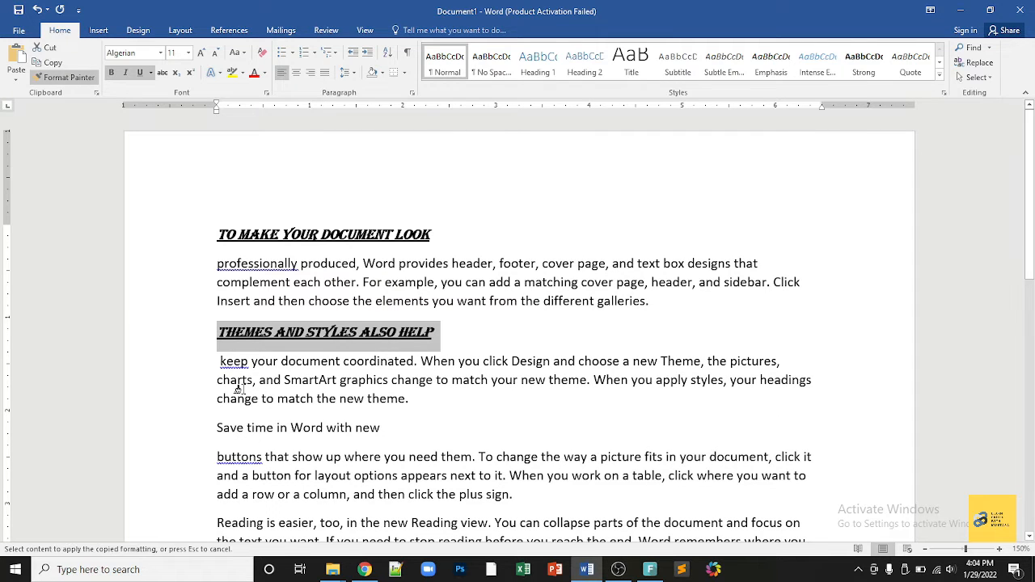
drag(208, 425, 390, 426)
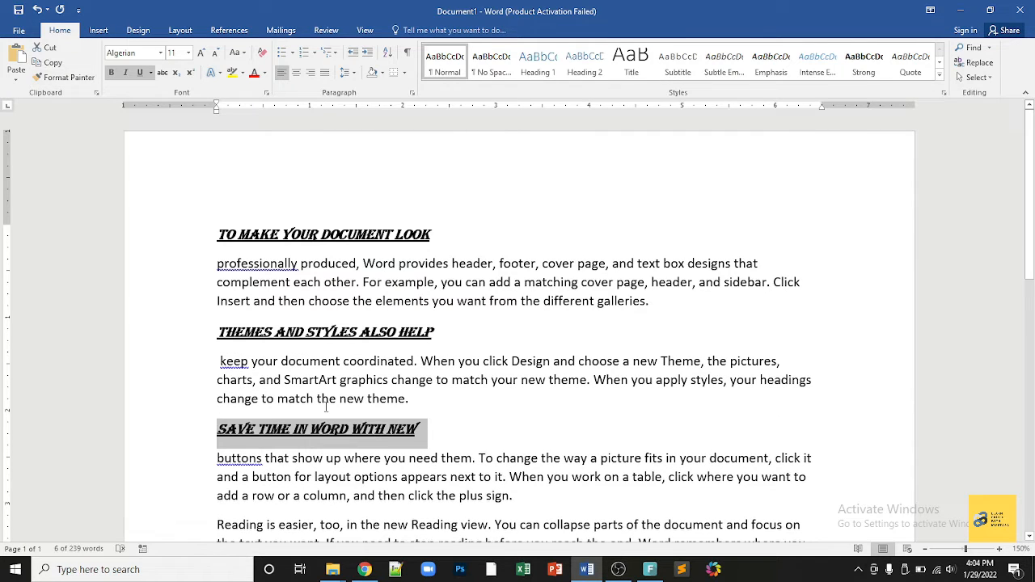
click(462, 404)
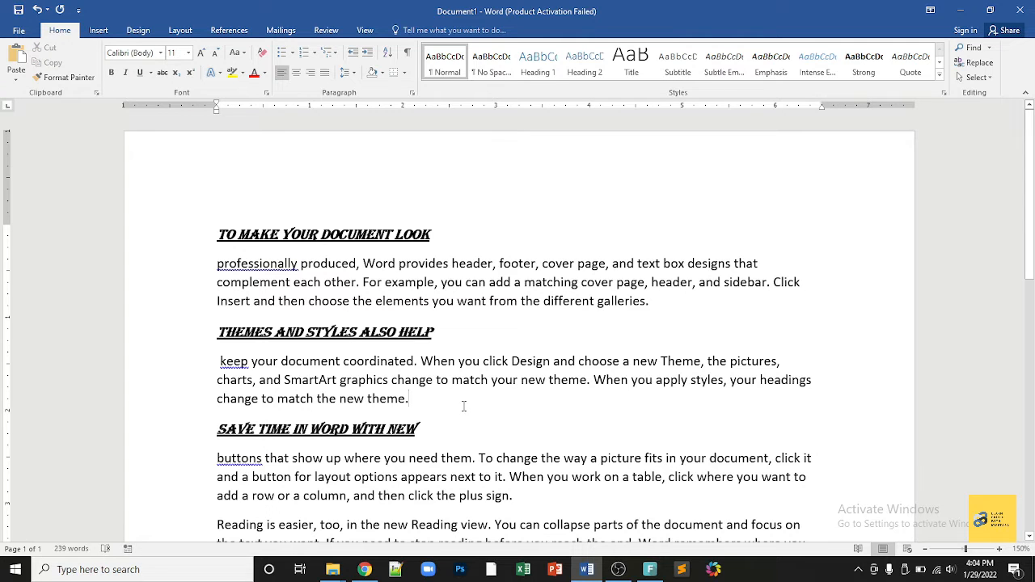
drag(217, 235, 489, 492)
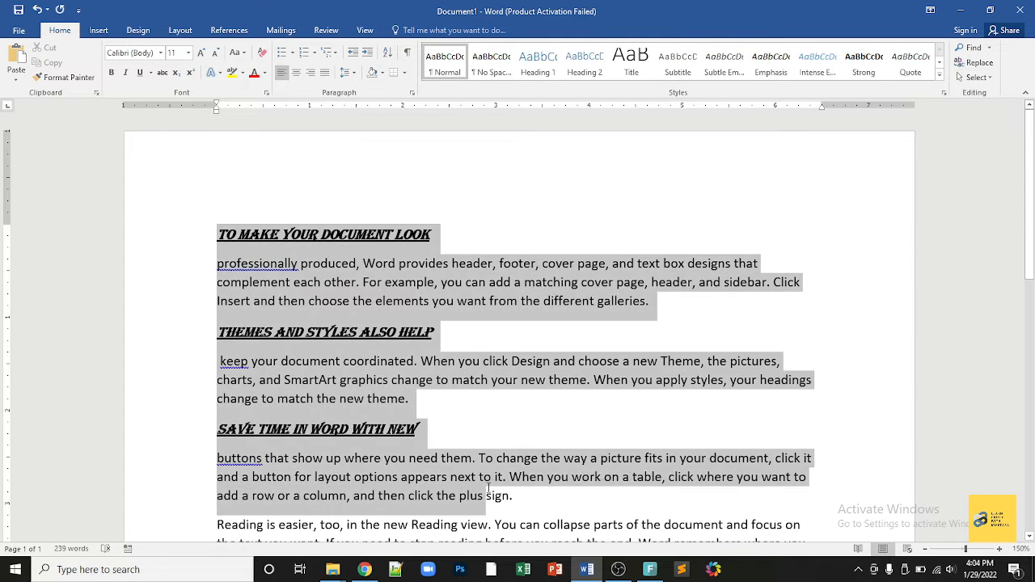
Step: Clear all formatting from the selected headings, then select the entire document
click(262, 53)
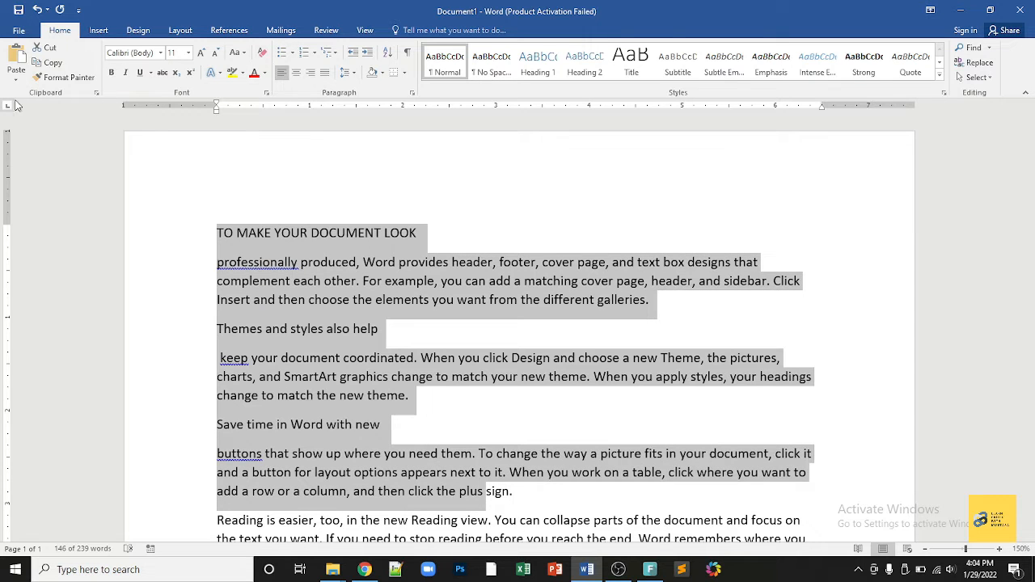
click(401, 255)
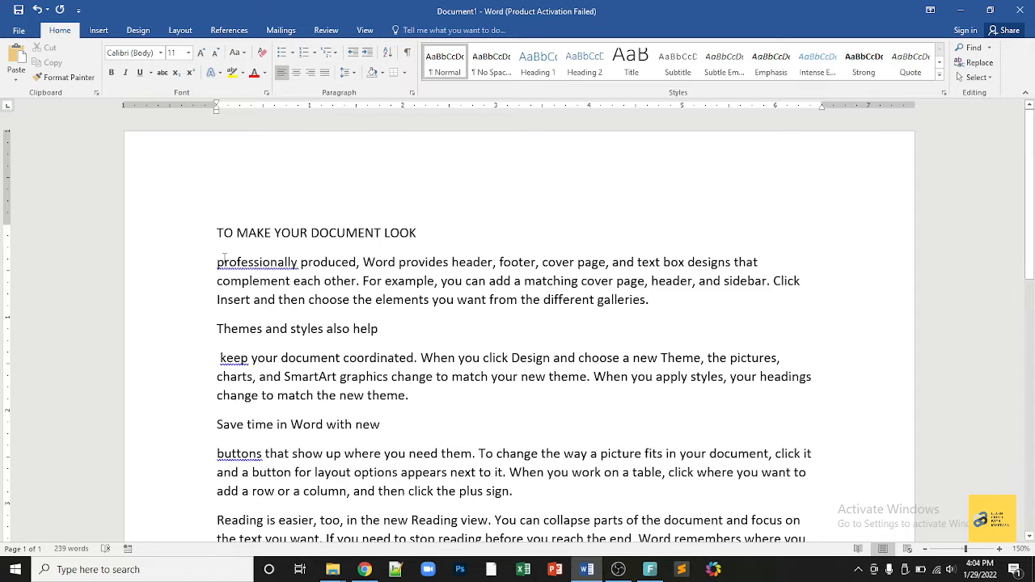
click(973, 77)
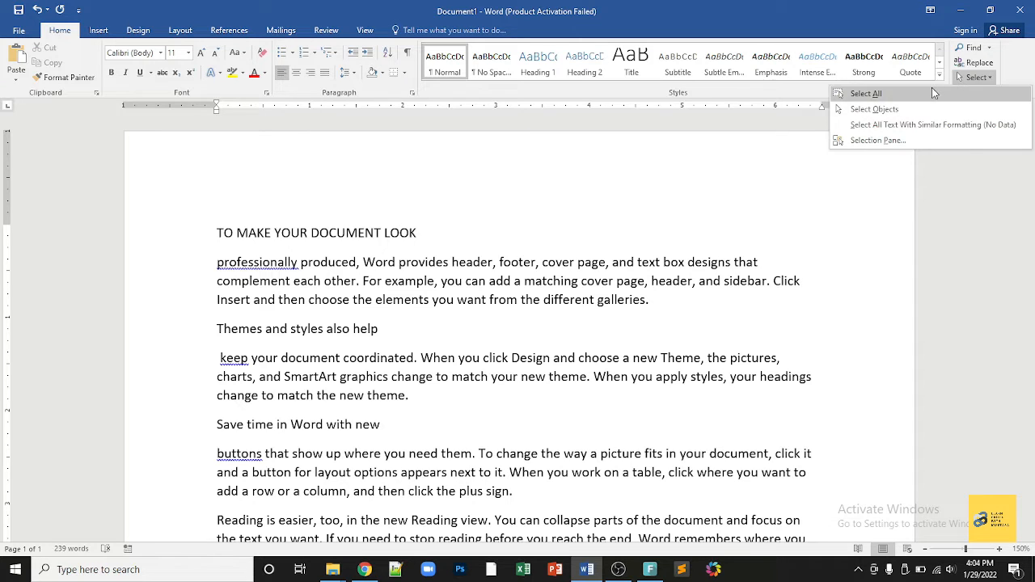
click(932, 87)
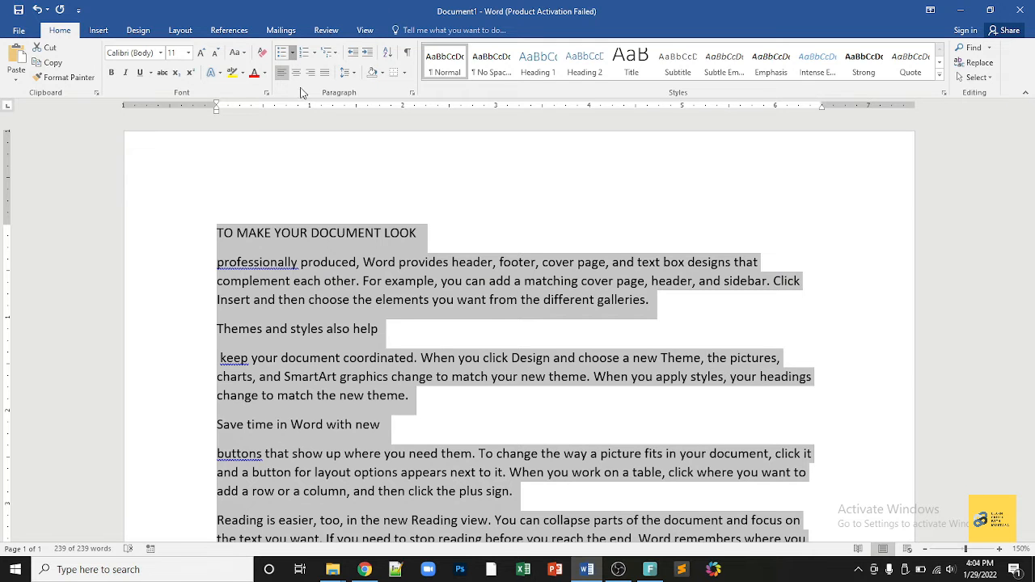
click(292, 53)
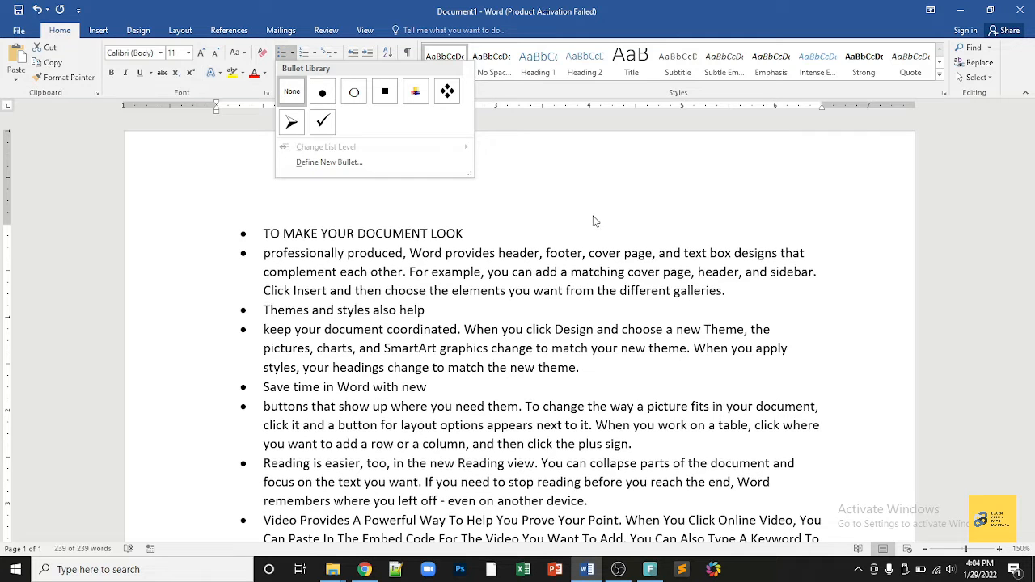
click(595, 221)
click(422, 232)
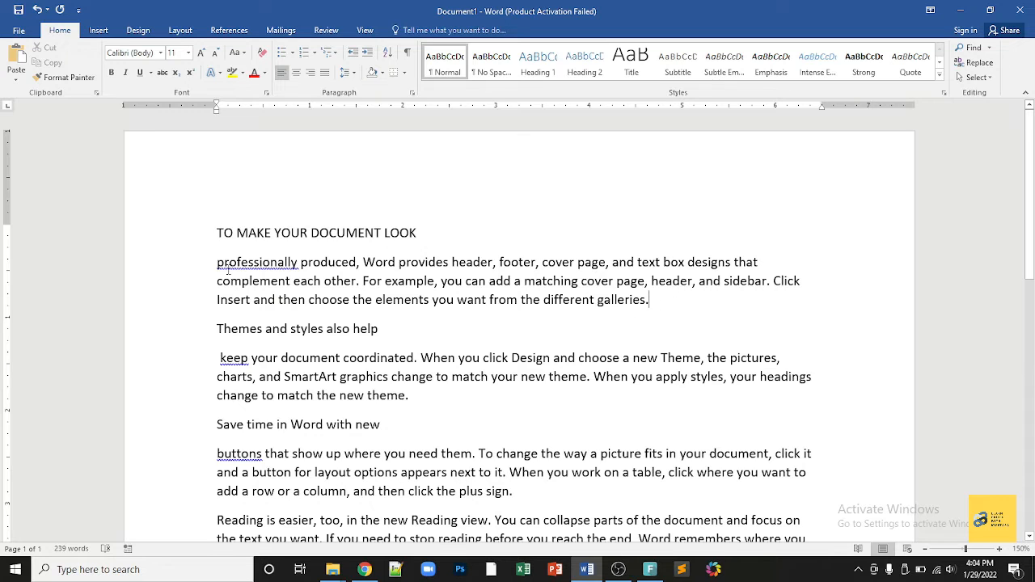
drag(218, 226, 436, 491)
click(294, 54)
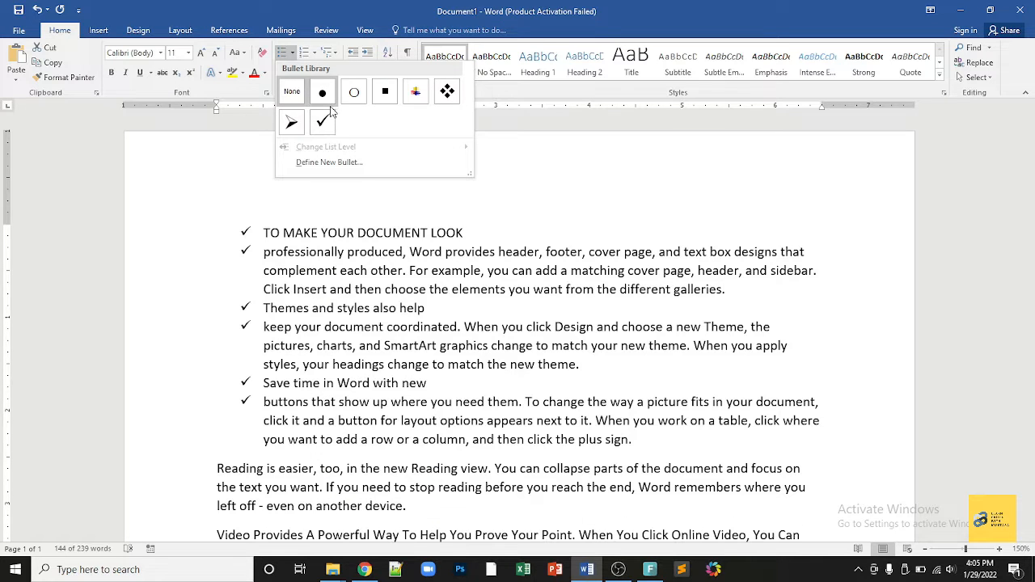
click(226, 154)
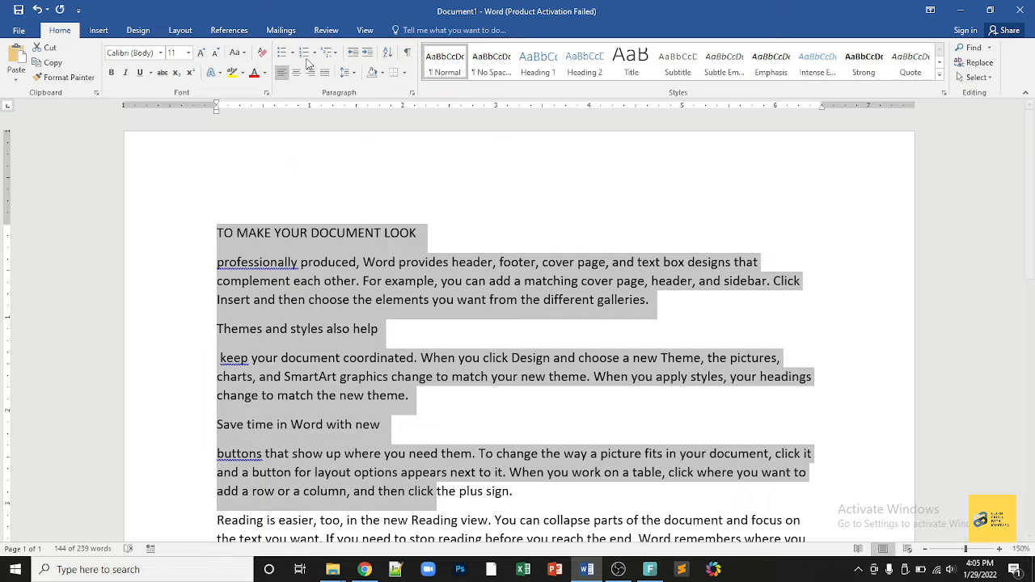
click(314, 52)
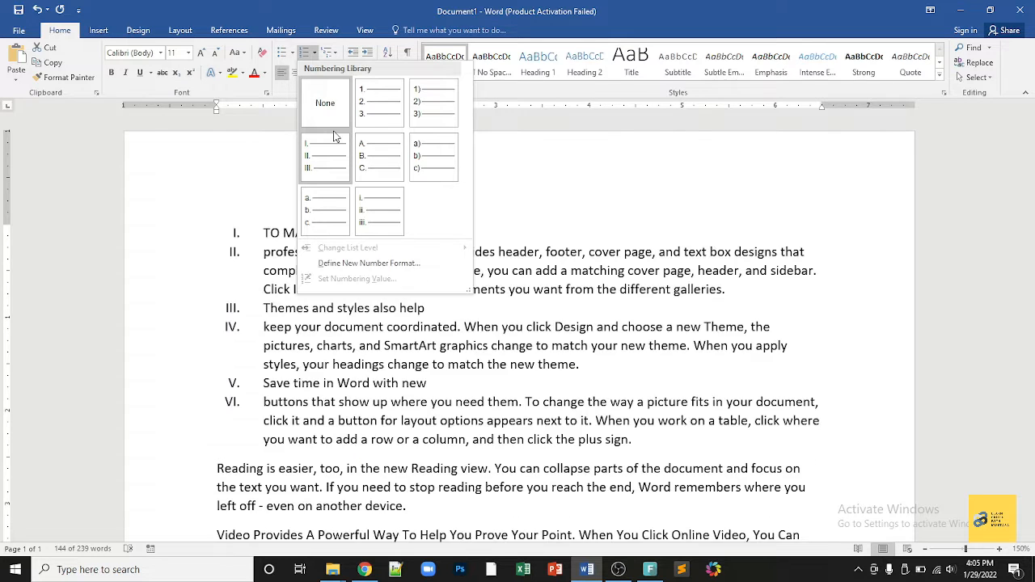
click(164, 174)
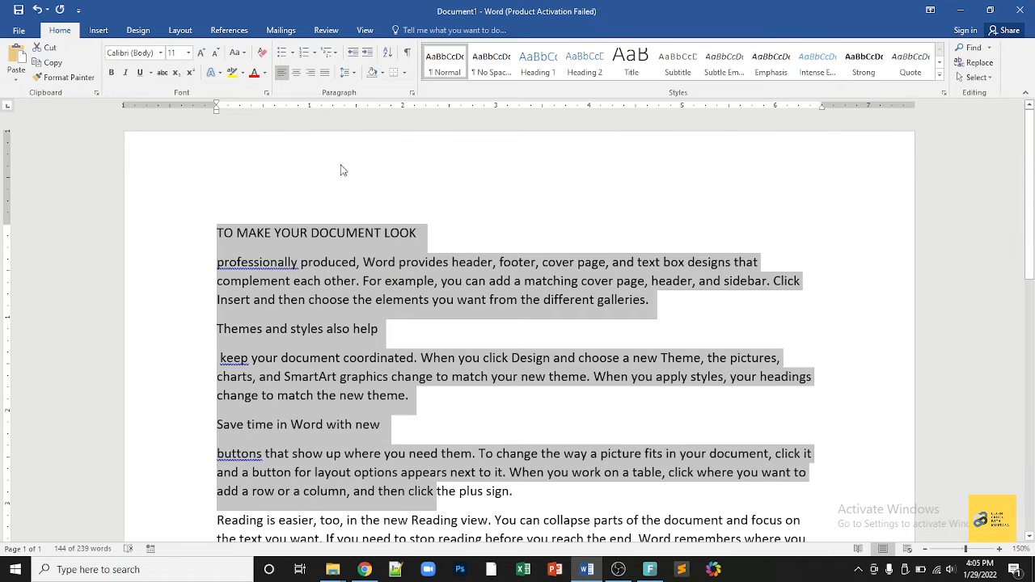
Step: Type a person's name on the empty last line, correcting the misspelled first word
click(329, 233)
scroll(346, 280, down, 7)
click(321, 365)
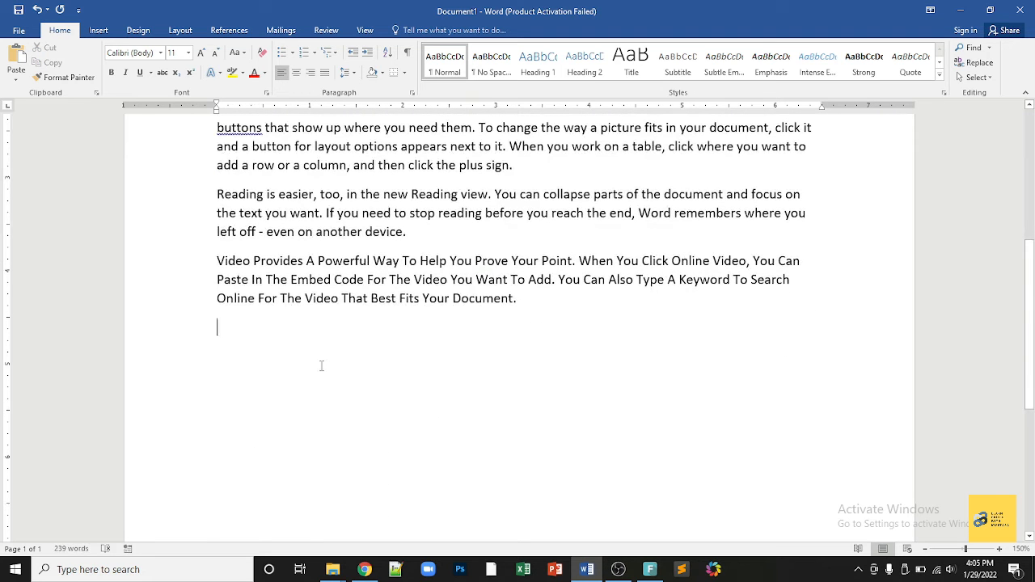
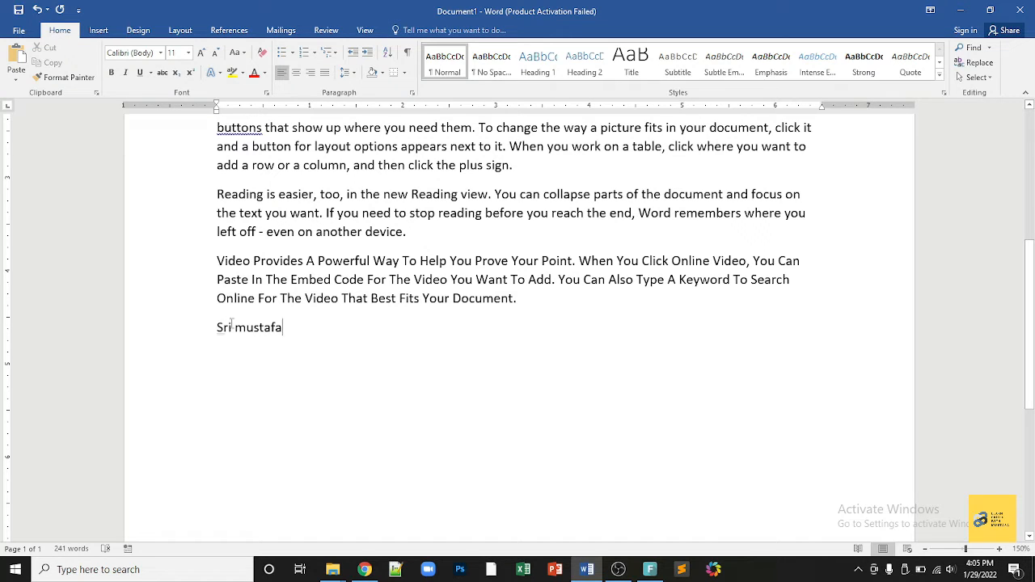
click(233, 327)
key(BackSpace)
key(BackSpace)
text(ir)
Step: Try center and right alignment on the name line, finishing with it left-aligned
drag(291, 327, 219, 327)
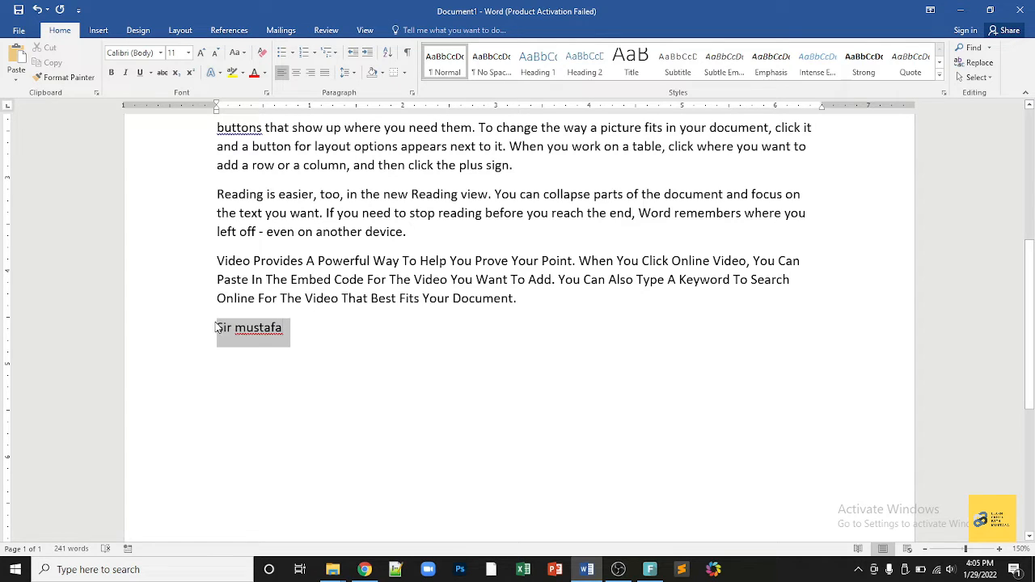
click(294, 76)
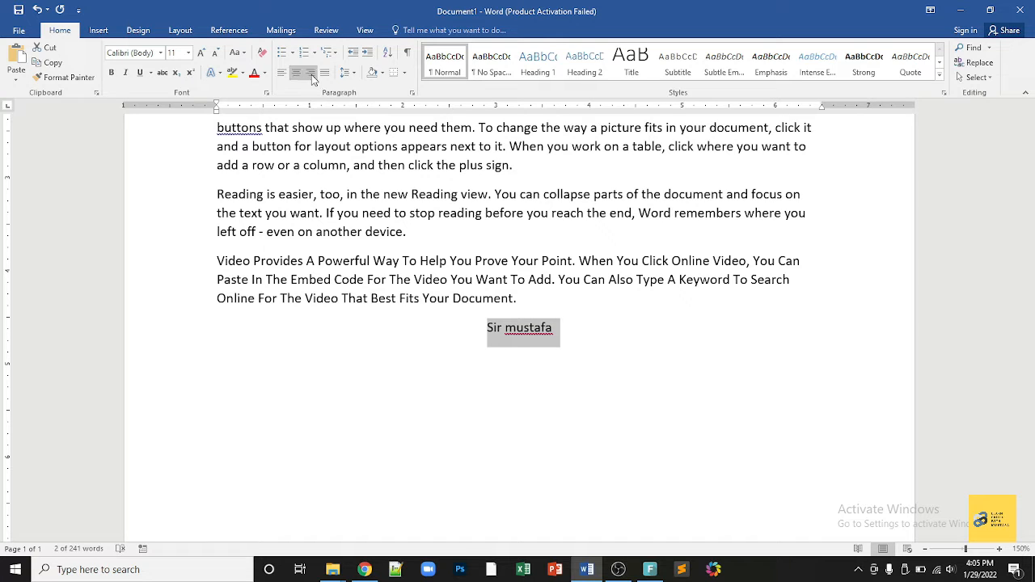
click(312, 75)
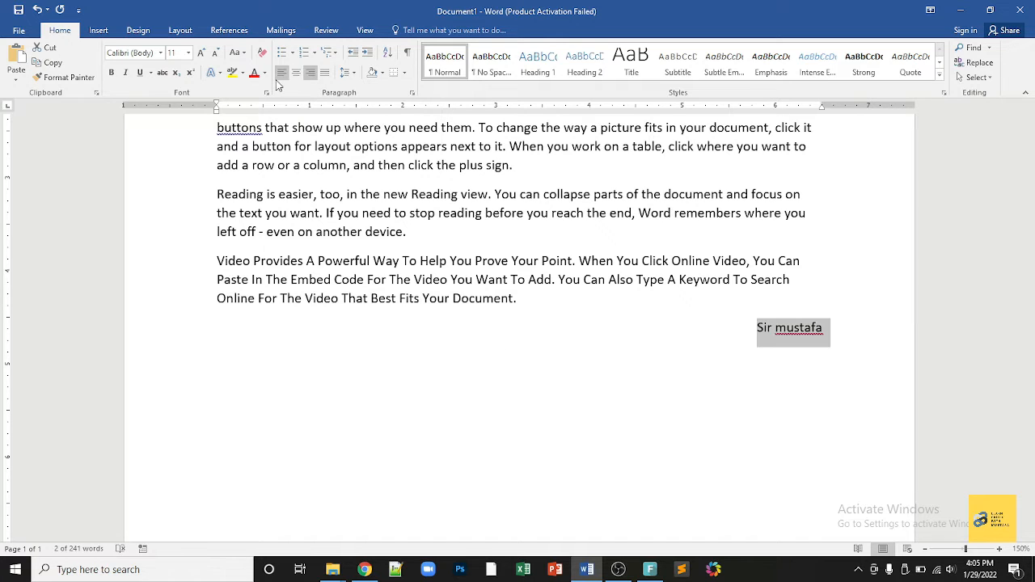
click(280, 75)
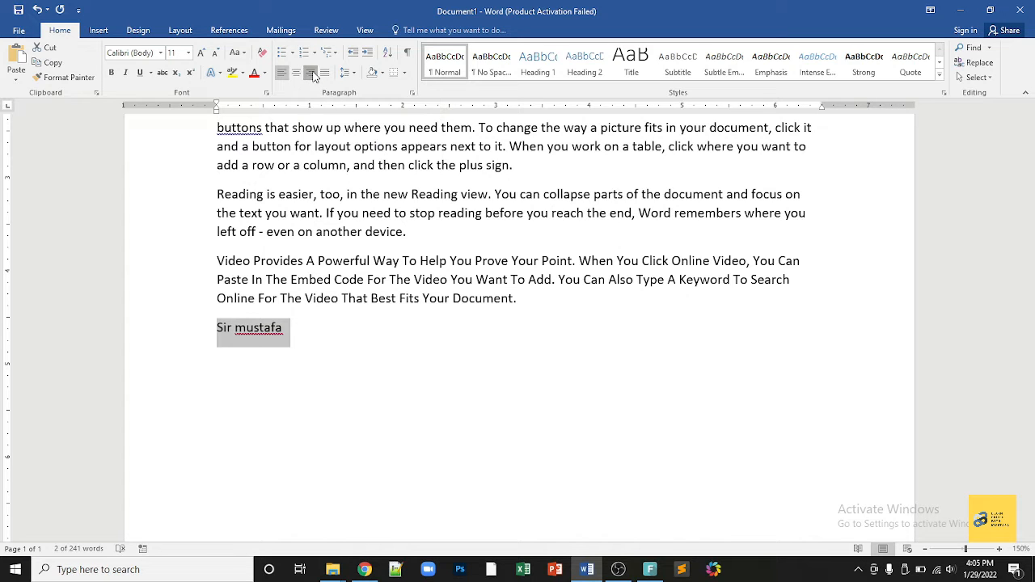
click(312, 74)
click(295, 74)
click(281, 74)
scroll(312, 279, up, 3)
scroll(232, 207, up, 1)
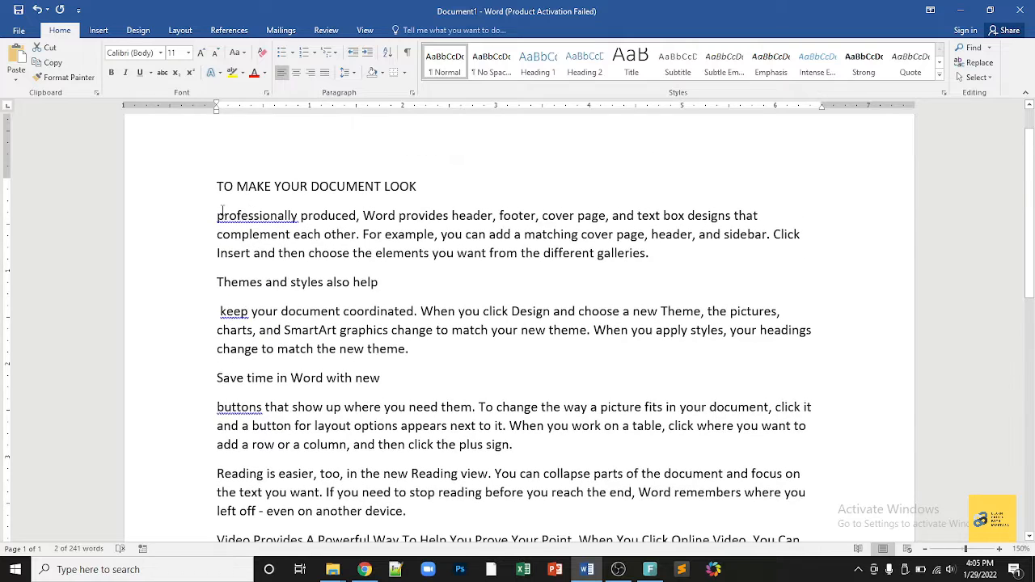
Step: Justify the first and second body paragraphs
drag(217, 214, 667, 251)
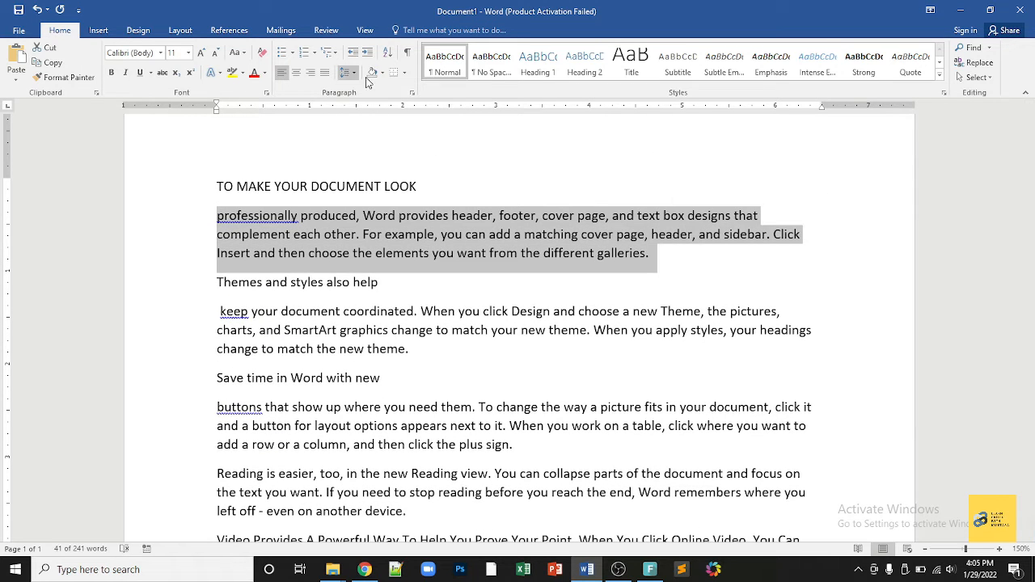
click(325, 73)
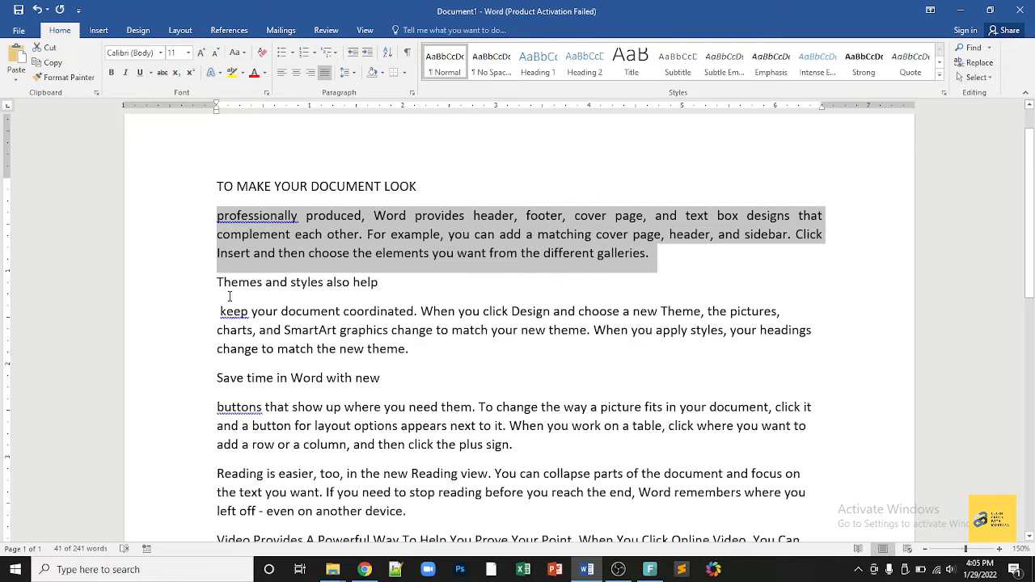
drag(216, 311, 775, 350)
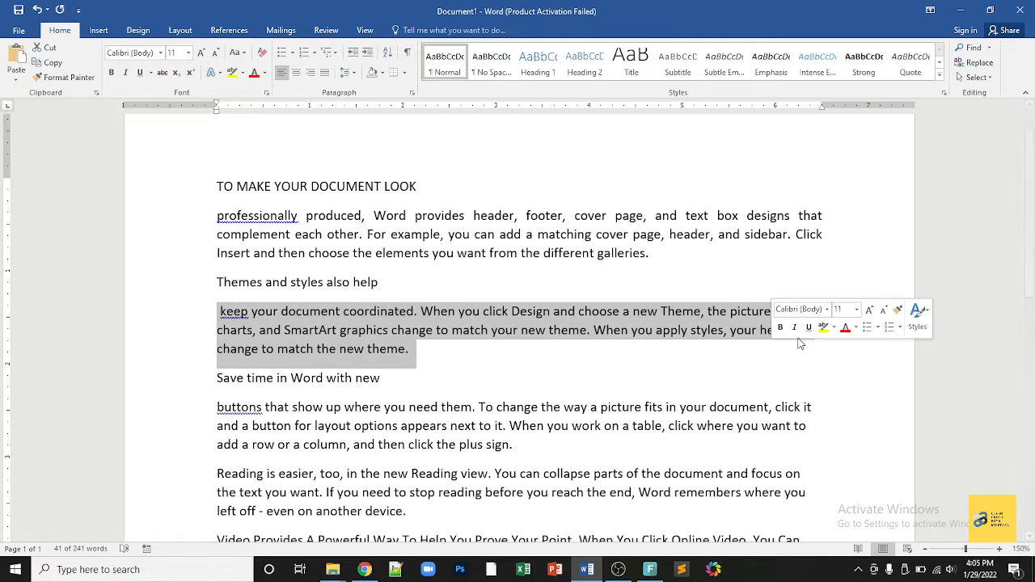
click(326, 73)
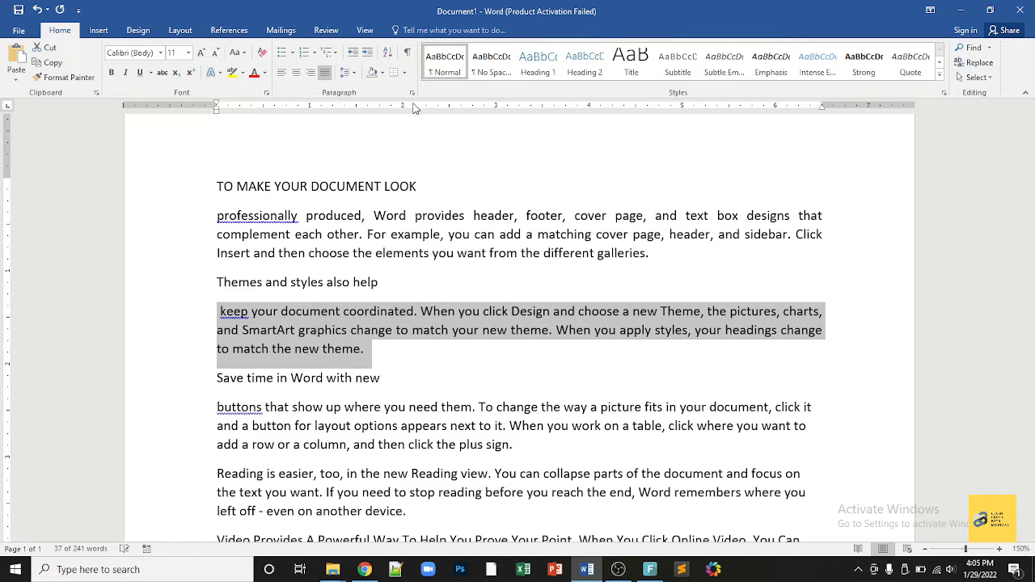
click(324, 281)
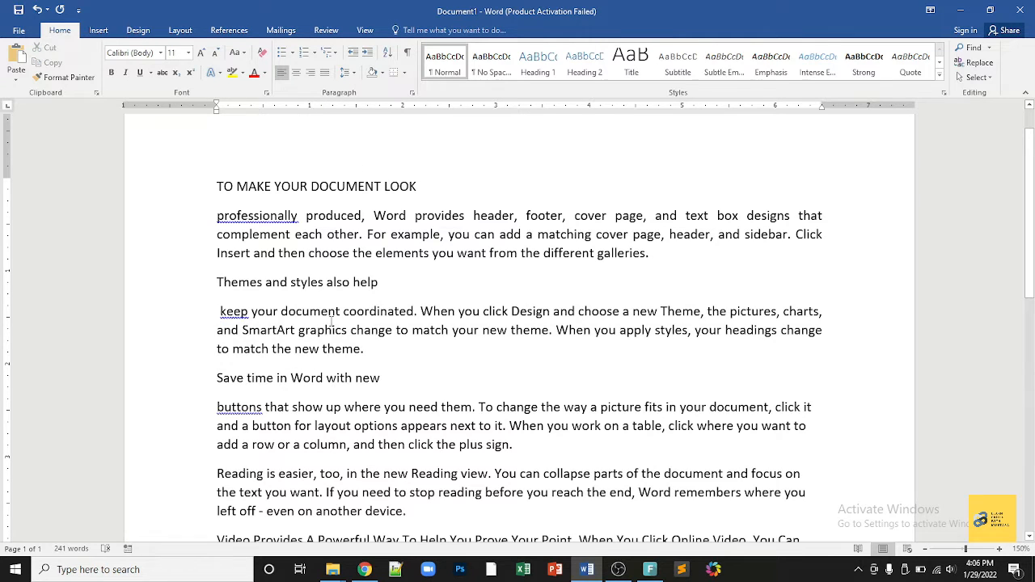
Step: Review line spacing options for the second paragraph, leaving the spacing unchanged
triple_click(479, 354)
click(346, 73)
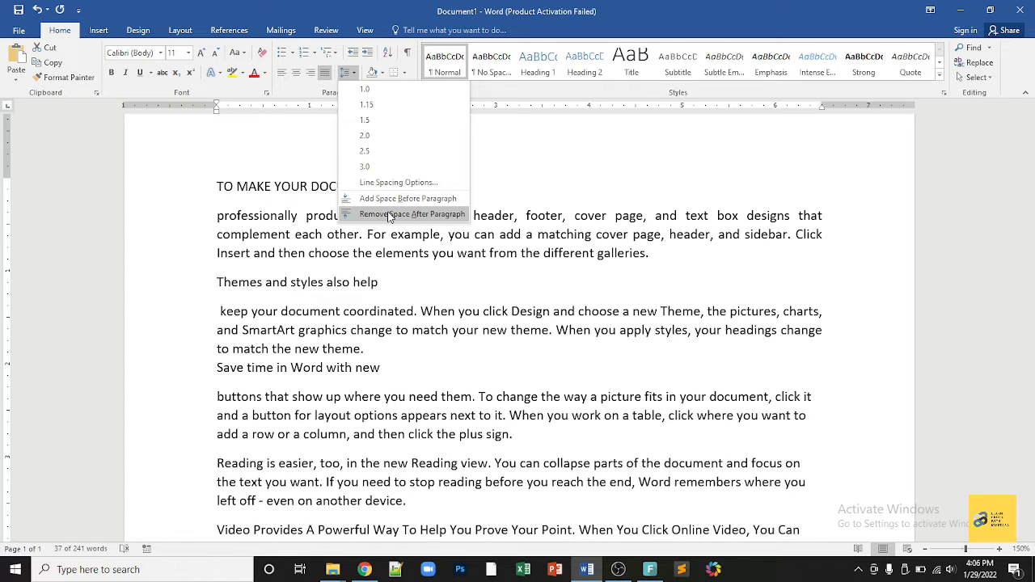
click(201, 350)
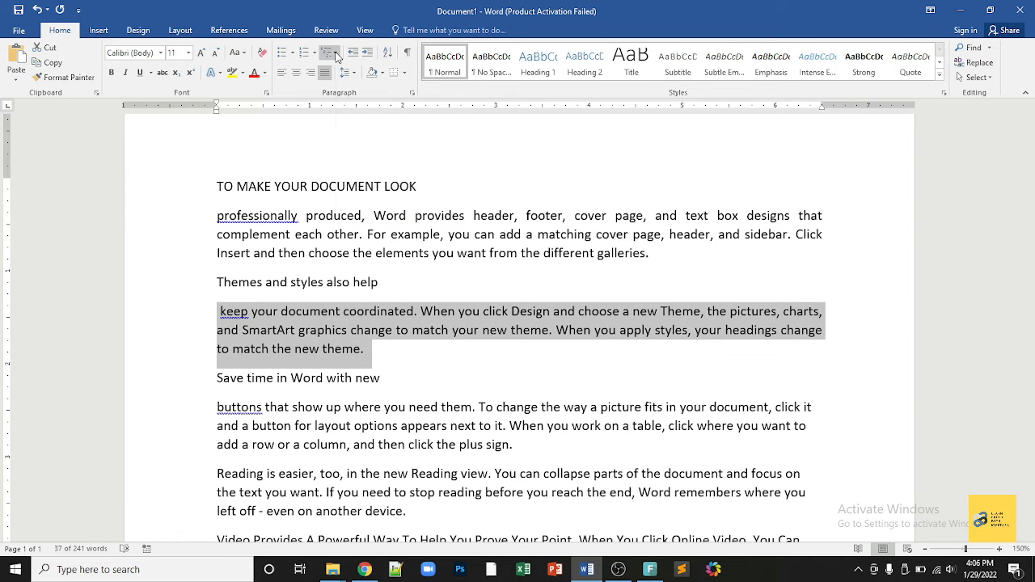
key(Right)
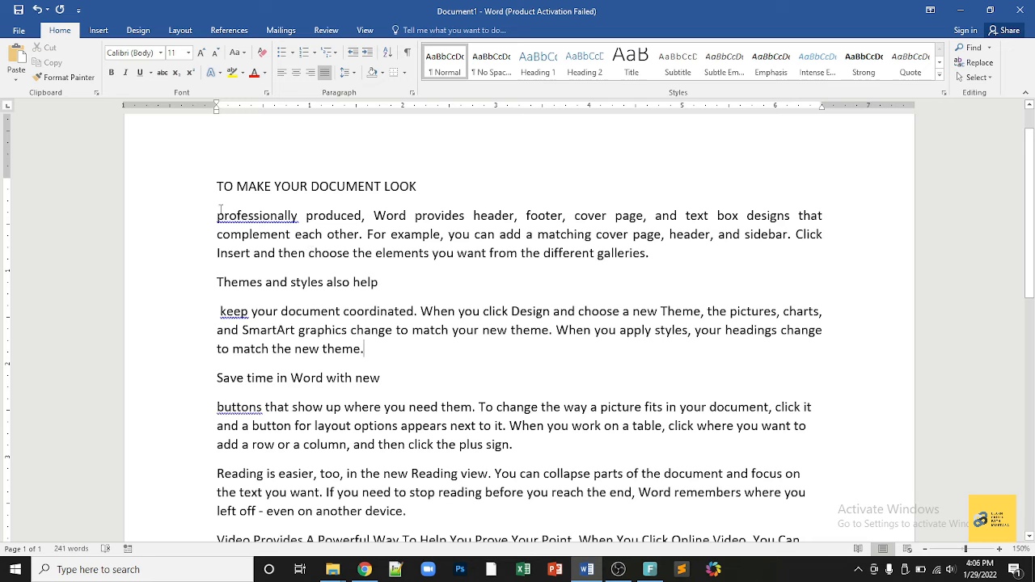
Step: Indent the first body paragraph once, then decrease it back to the margin
triple_click(220, 210)
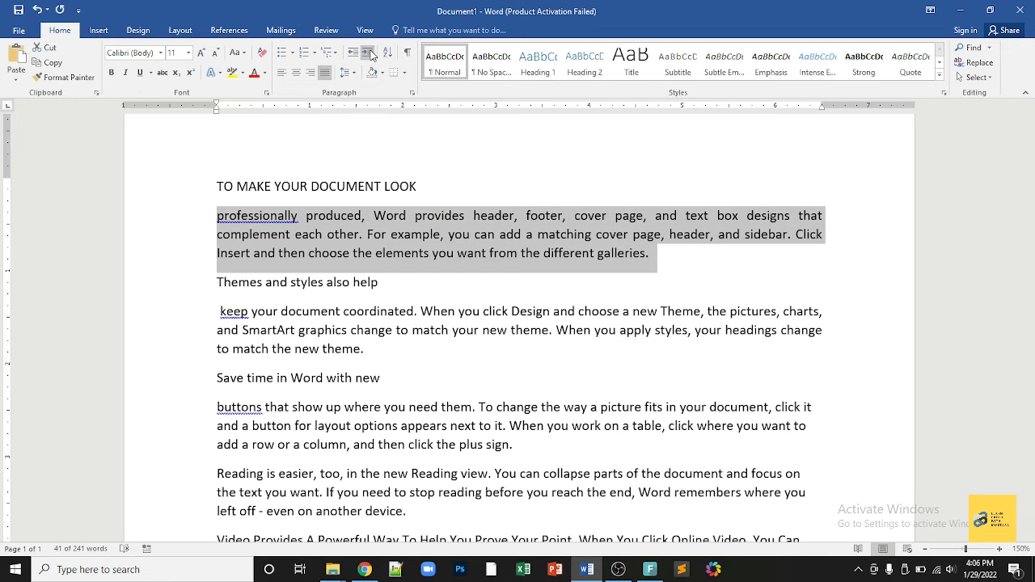
click(369, 53)
click(352, 52)
Step: Delete the closing name line and type the numbers 1–9 on separate lines
scroll(404, 254, down, 5)
click(271, 230)
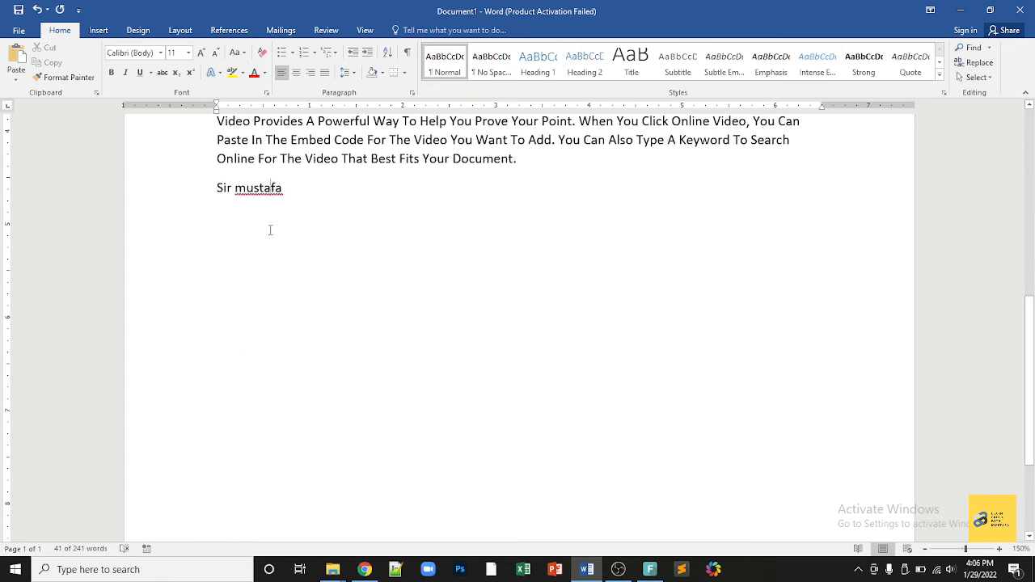
click(196, 188)
key(Delete)
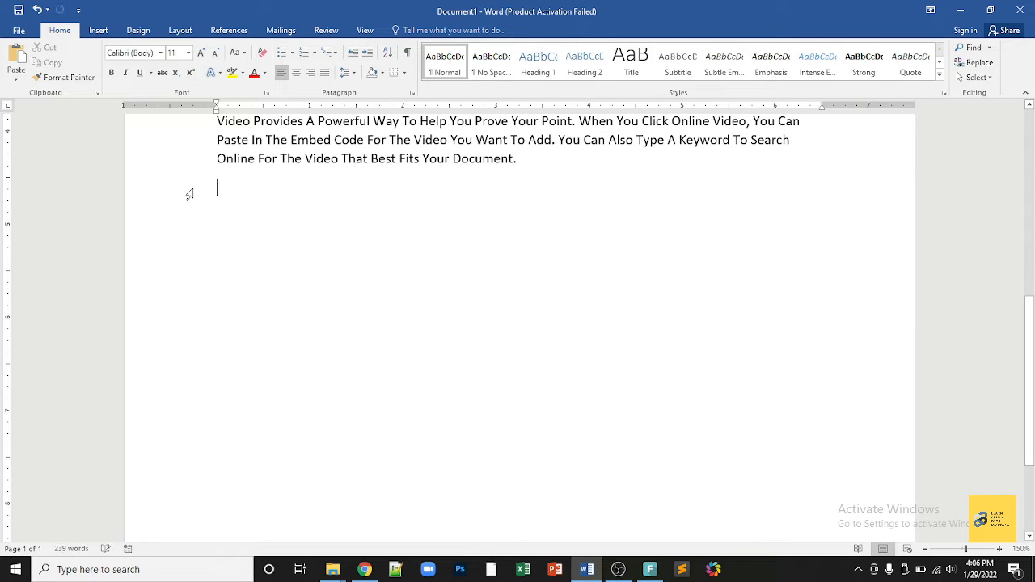
text(1)
key(Return)
text(5)
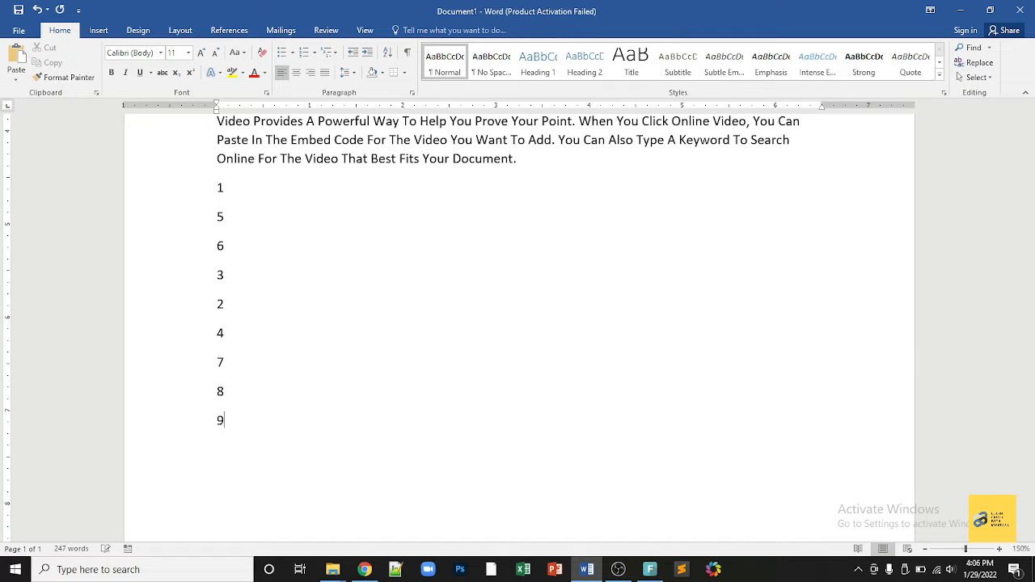
Step: Sort the nine number lines ascending, 1 to 9
drag(218, 187, 268, 418)
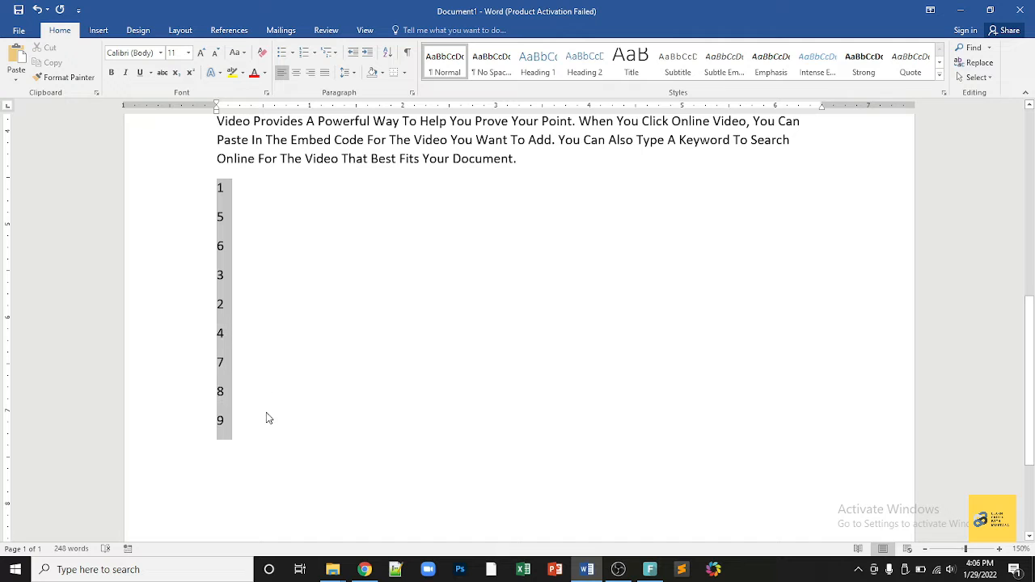
click(388, 53)
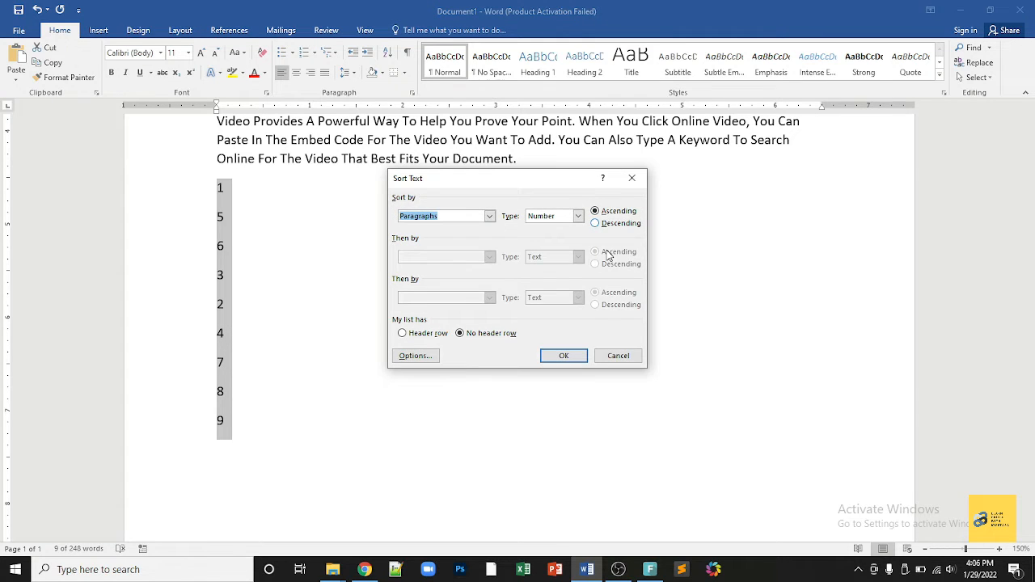
click(571, 356)
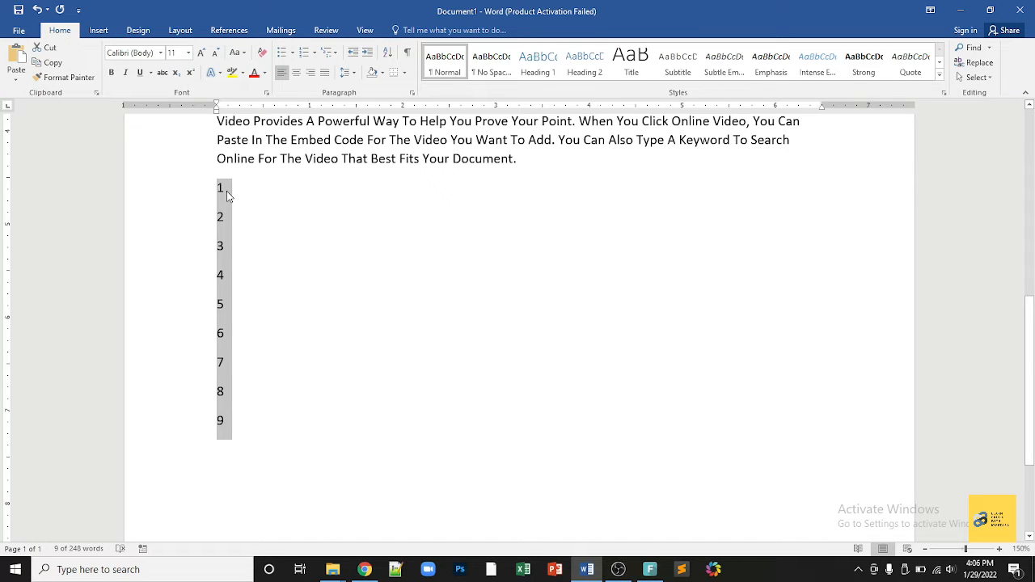
Step: Re-sort the numbers descending, 9 to 1, then back to ascending
click(387, 51)
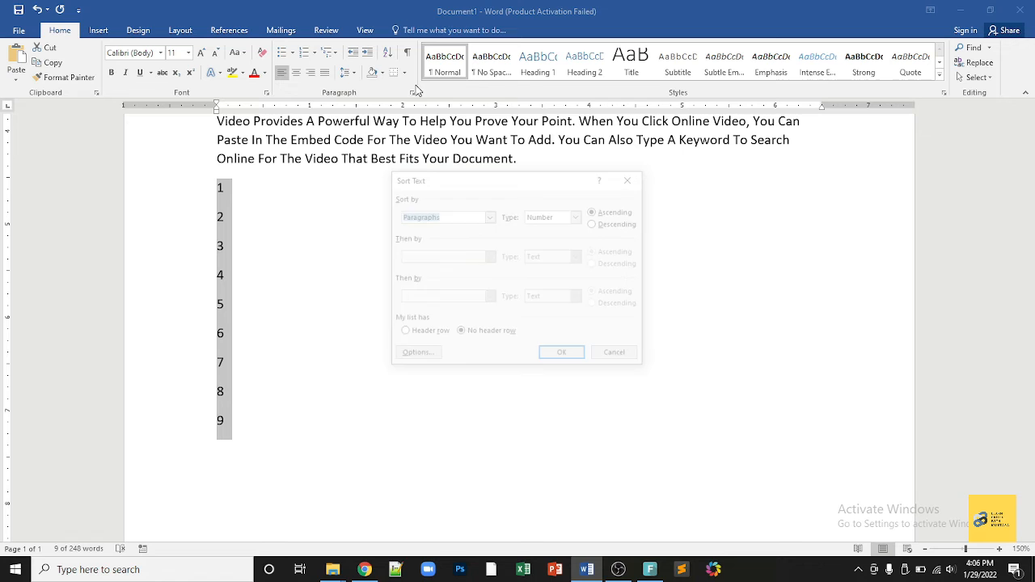
click(607, 226)
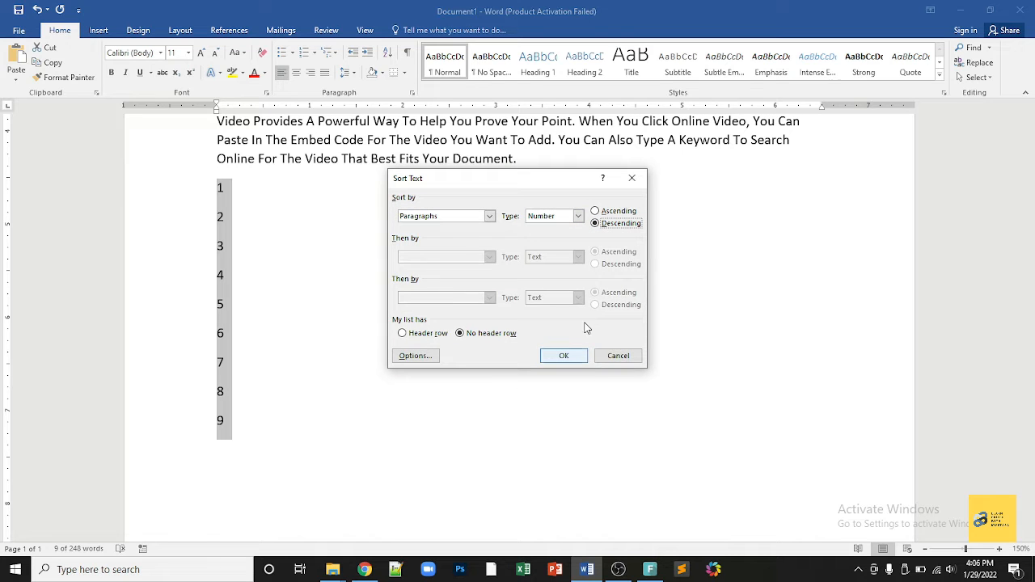
click(564, 358)
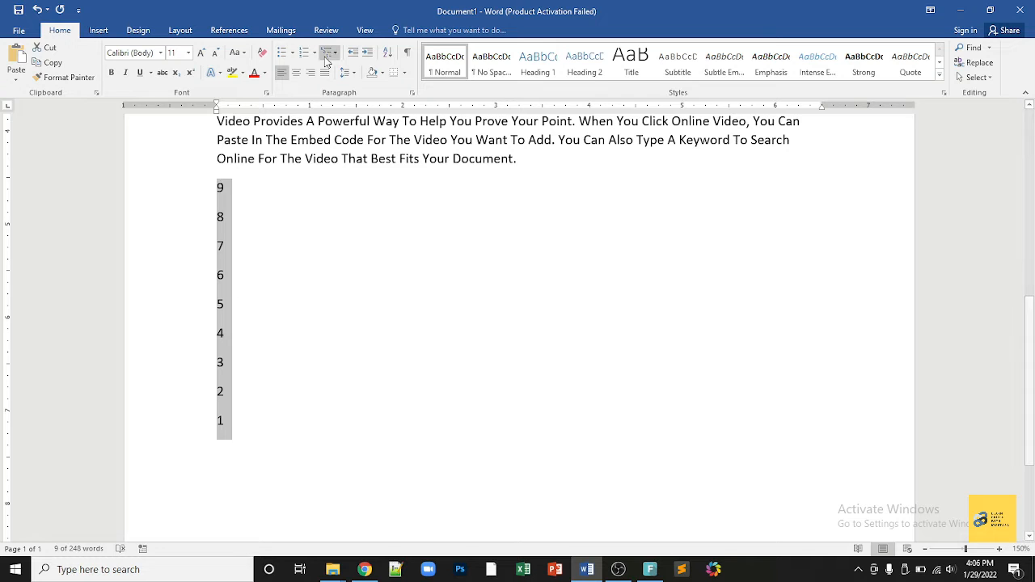
click(387, 52)
click(595, 211)
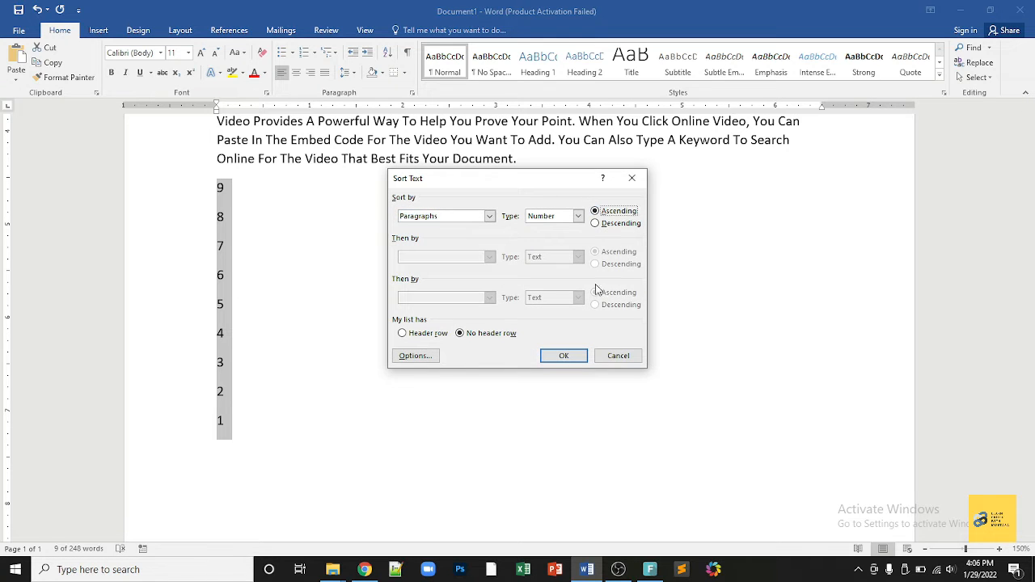
click(564, 356)
Step: Delete the sorted number list so the document ends with the Video paragraph
click(215, 190)
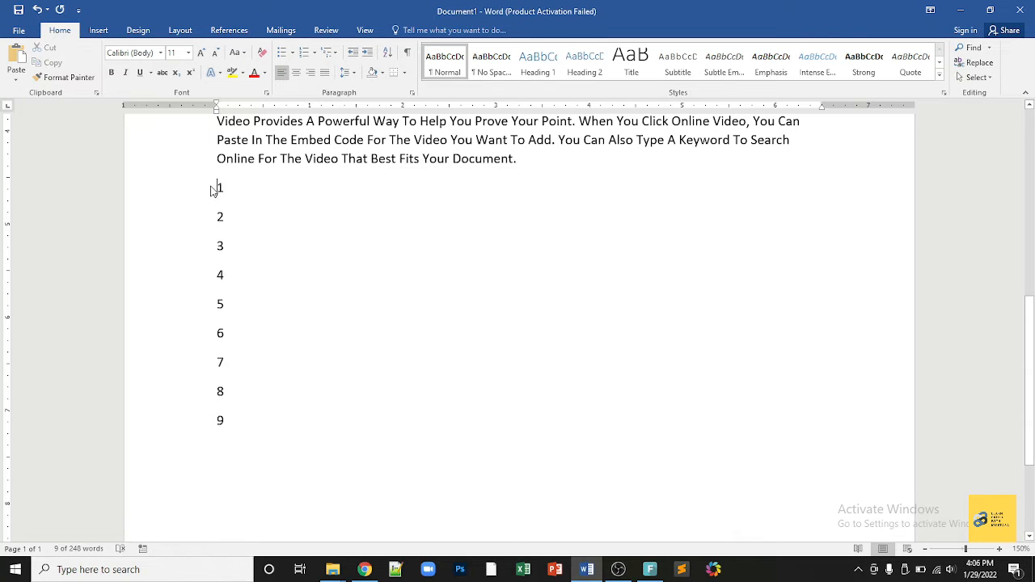
drag(216, 190, 294, 453)
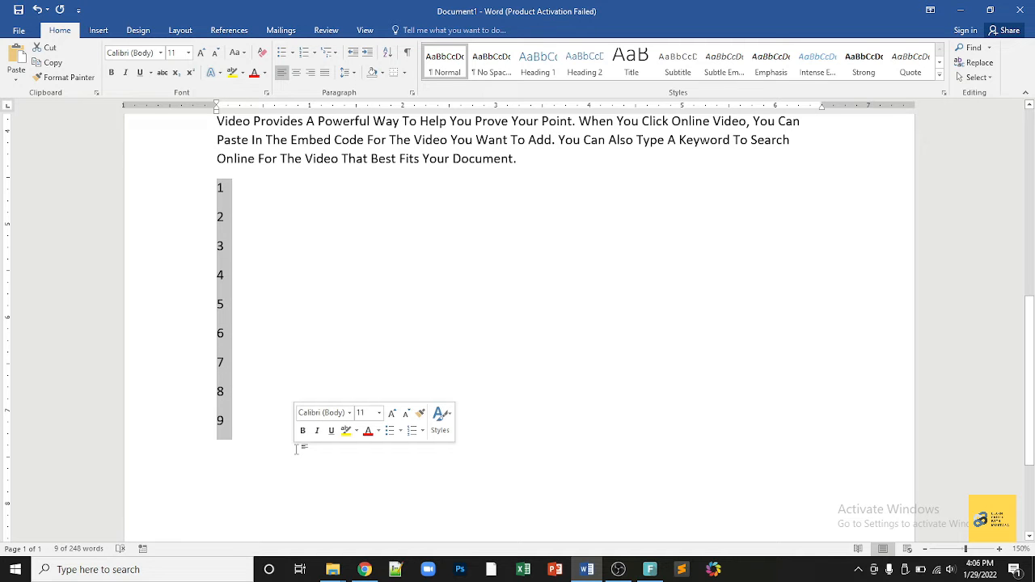
key(BackSpace)
scroll(458, 426, up, 3)
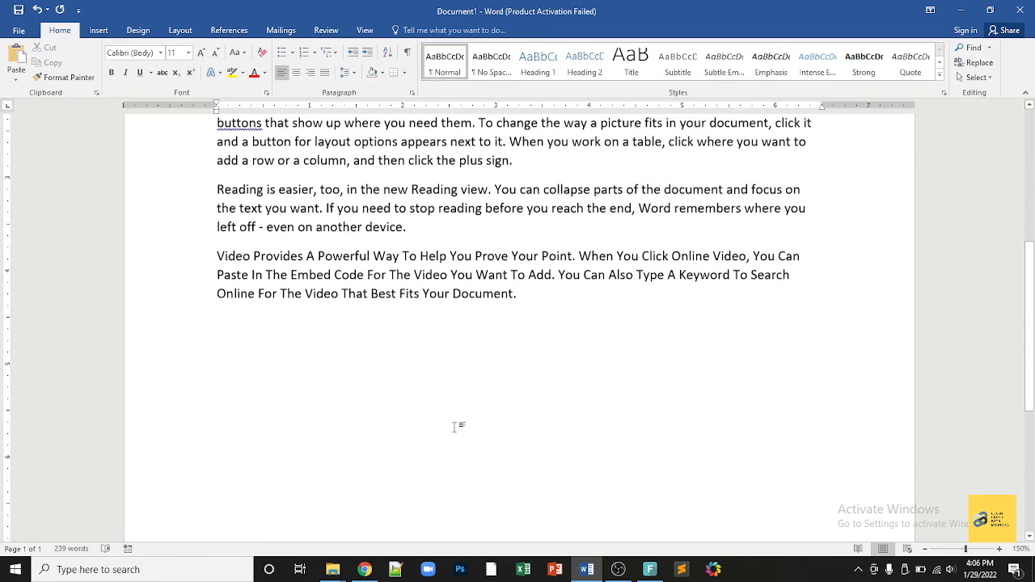
scroll(451, 431, up, 3)
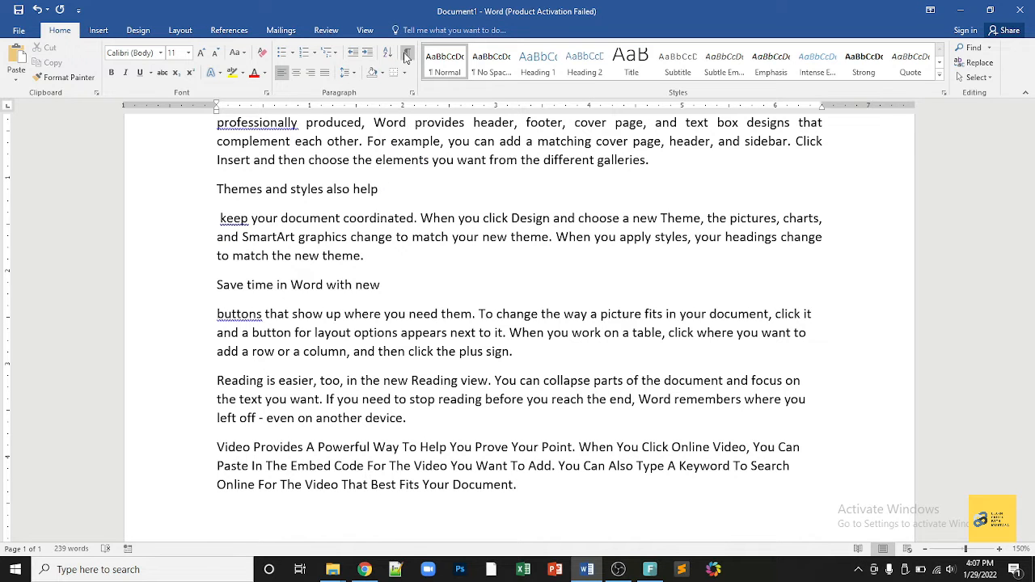
click(407, 218)
scroll(395, 176, up, 2)
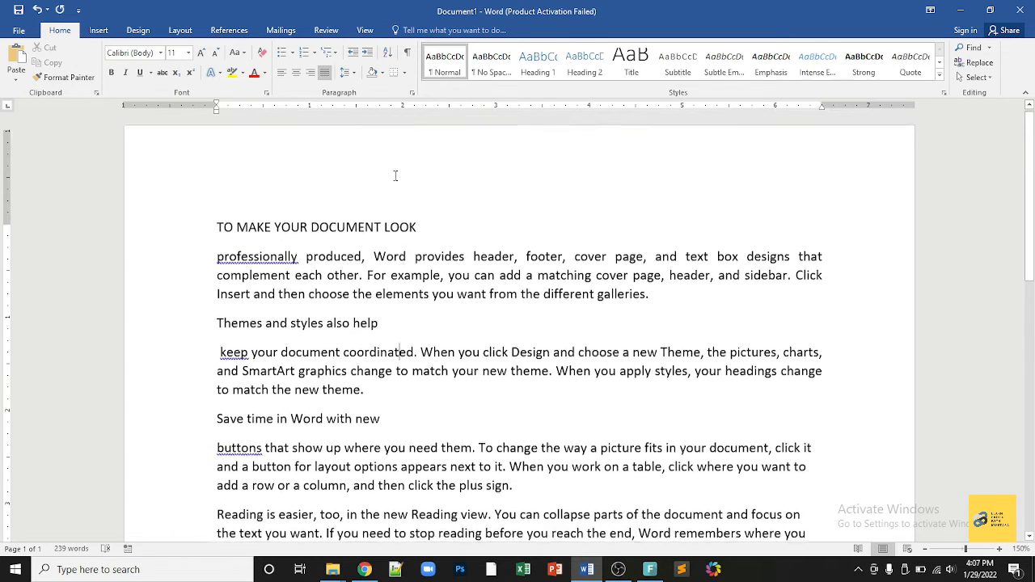
scroll(396, 175, up, 1)
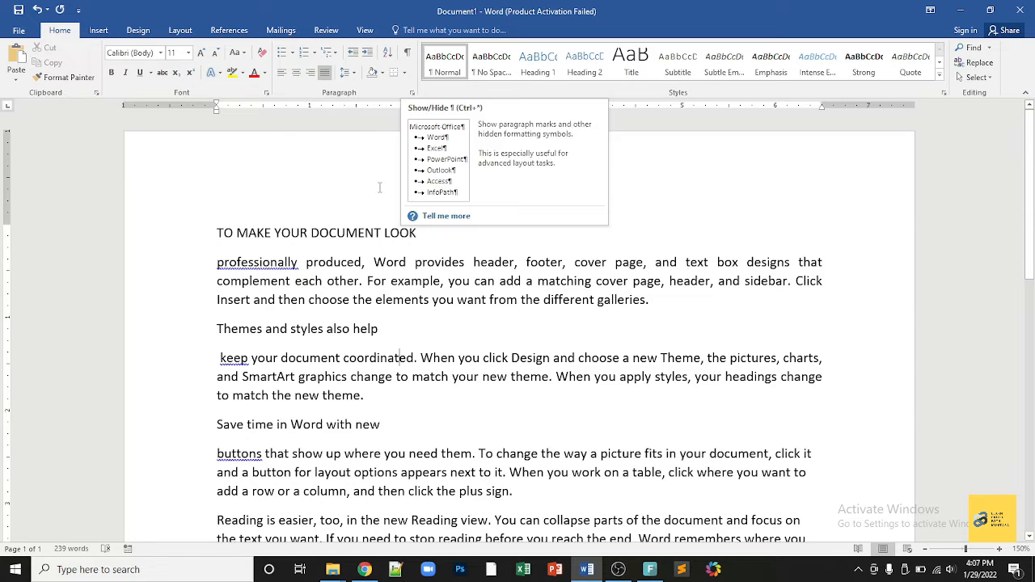
click(407, 51)
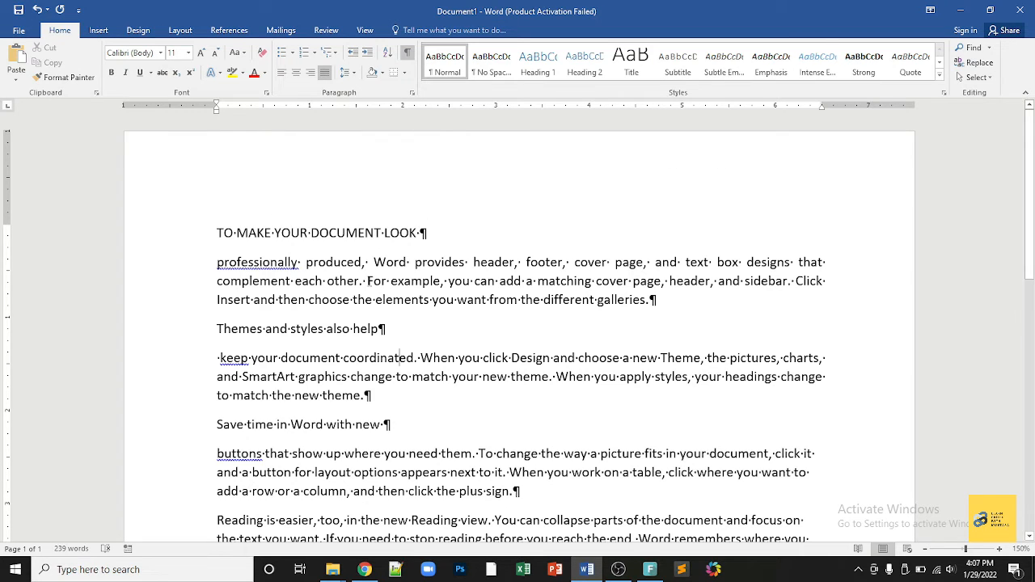
click(407, 55)
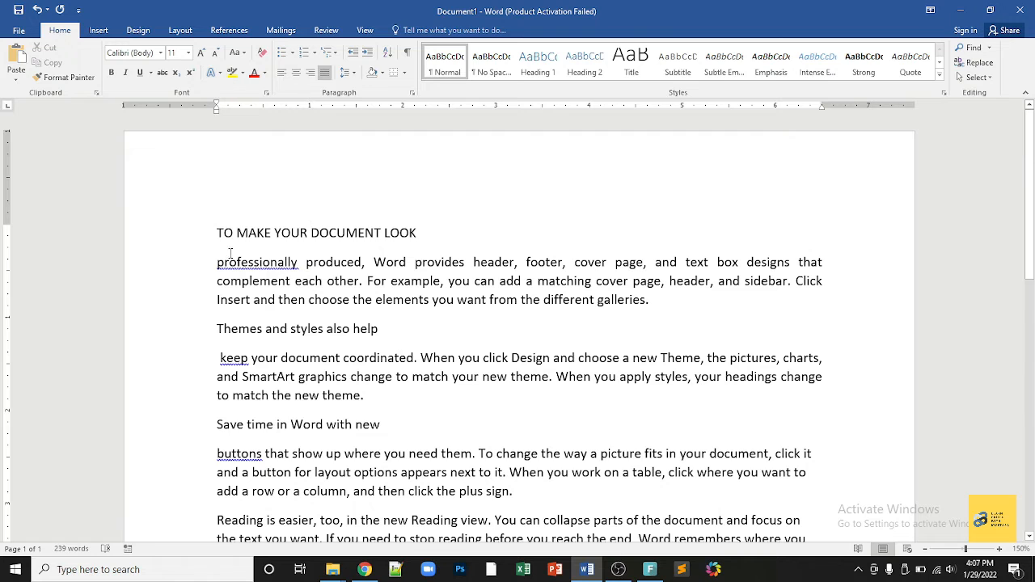
drag(217, 262, 657, 301)
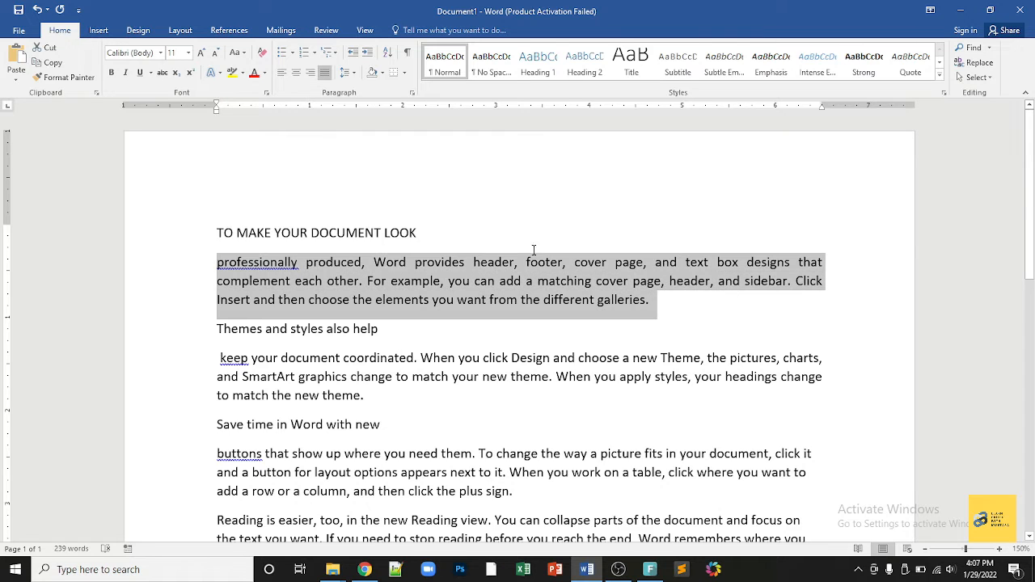
click(381, 72)
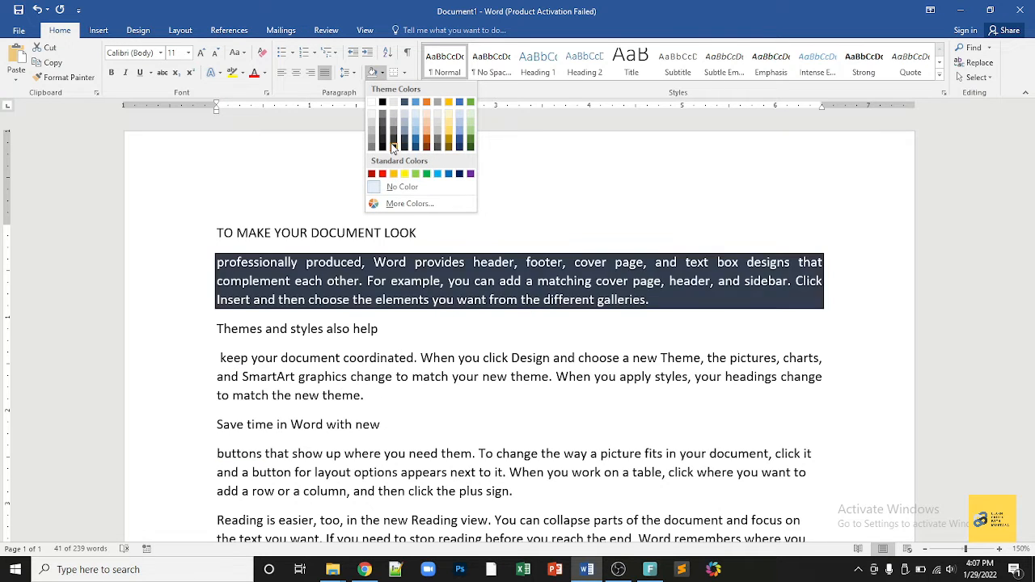
key(Escape)
click(404, 72)
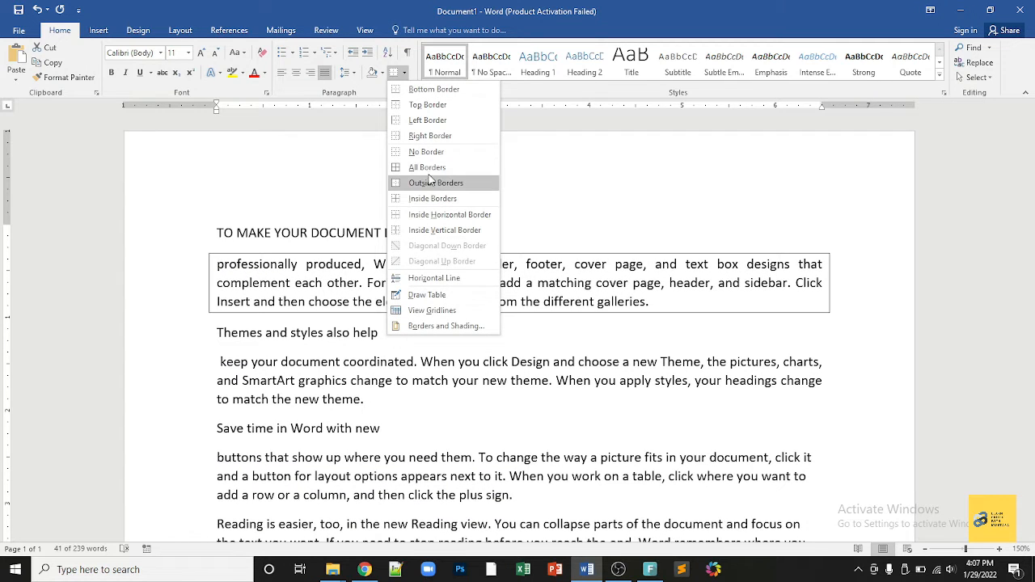
key(Escape)
click(215, 261)
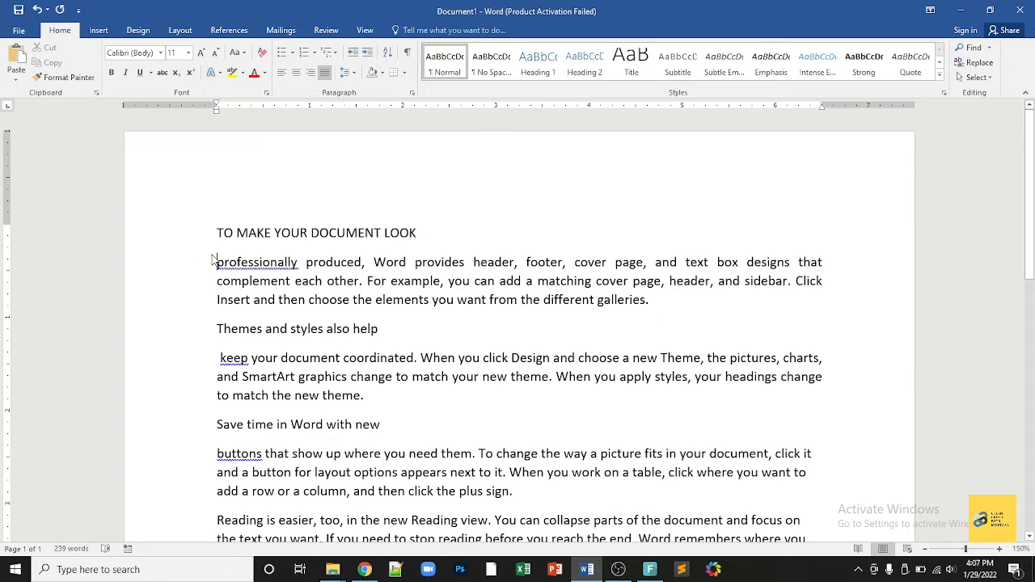
Step: Preview border choices for the text from 'professionally' to the end without applying any
drag(216, 256, 208, 560)
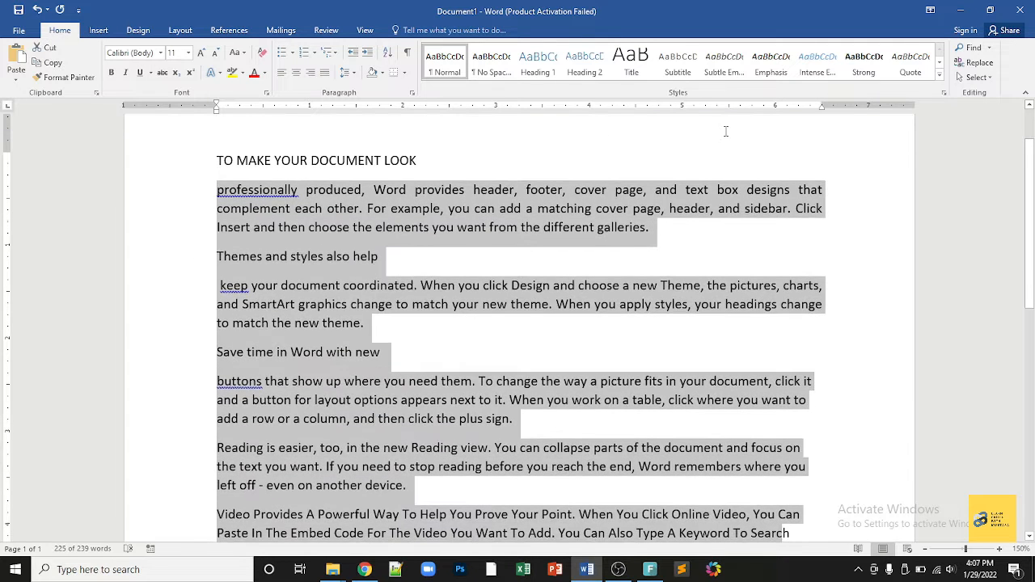
click(402, 73)
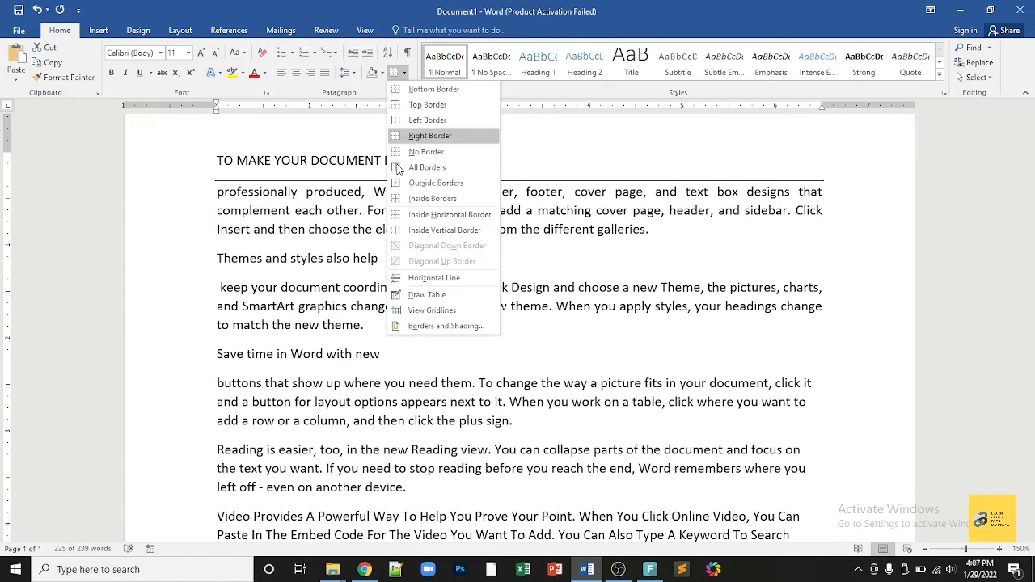
click(301, 368)
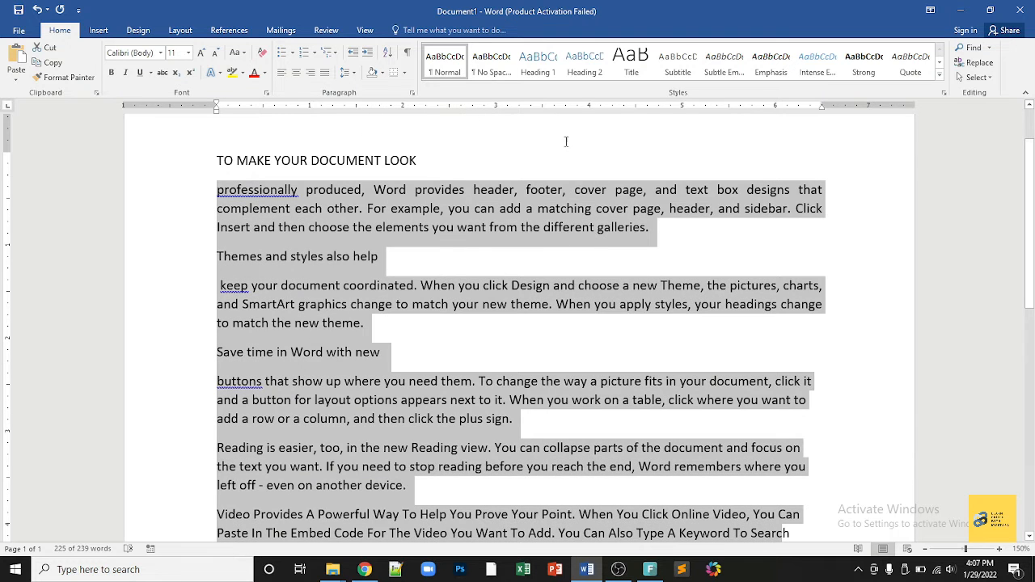
click(427, 160)
Step: Select the 'TO MAKE YOUR DOCUMENT LOOK' heading, browse styles without applying, then show Find options
drag(427, 160, 214, 160)
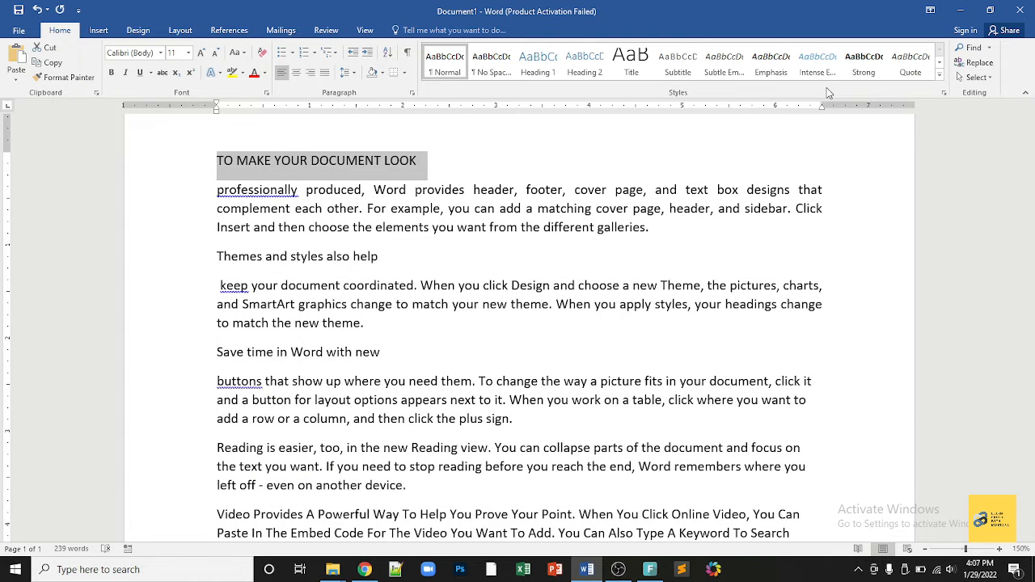
click(940, 74)
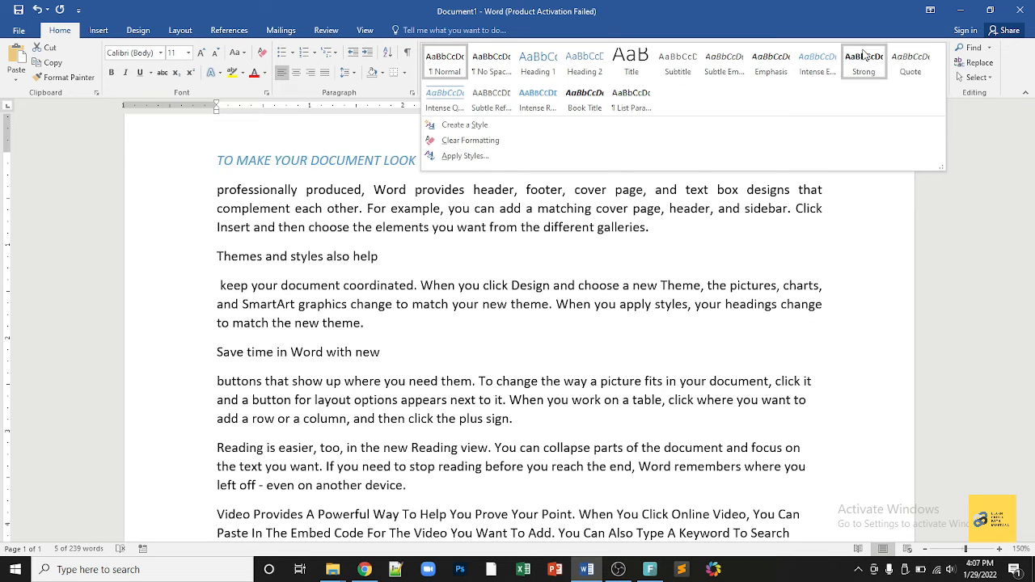
click(945, 192)
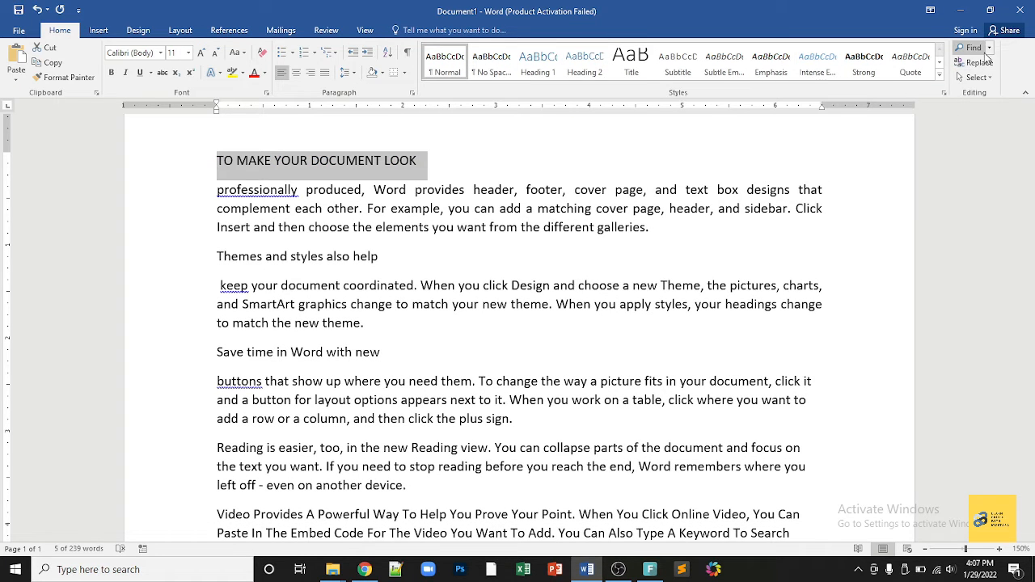
click(990, 50)
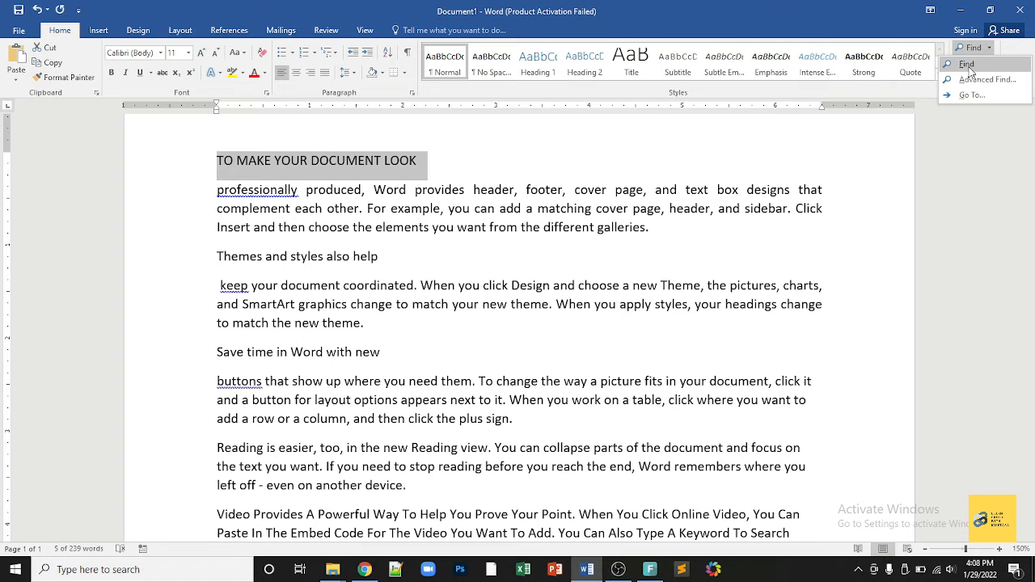
click(971, 63)
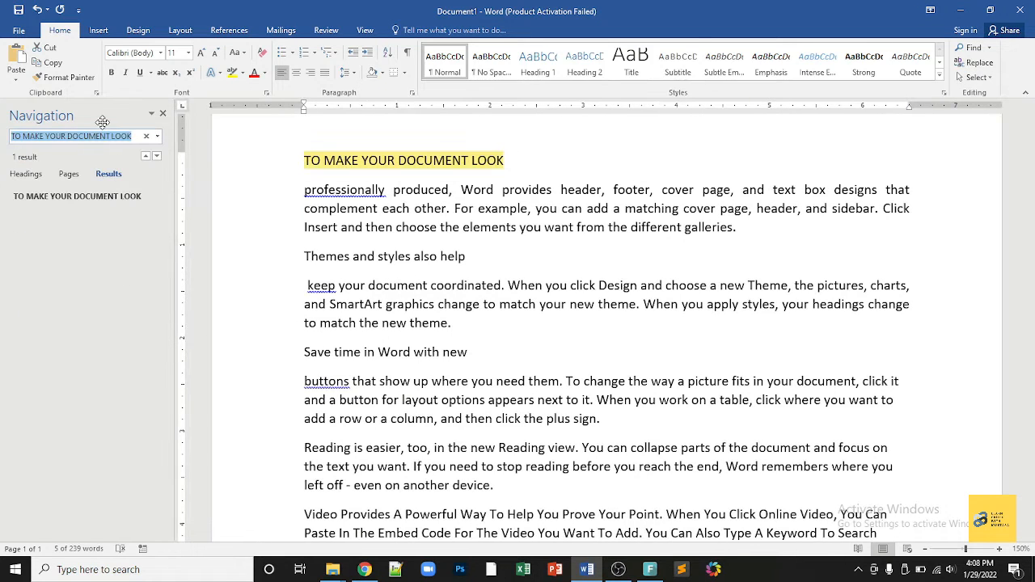
key(BackSpace)
text(the)
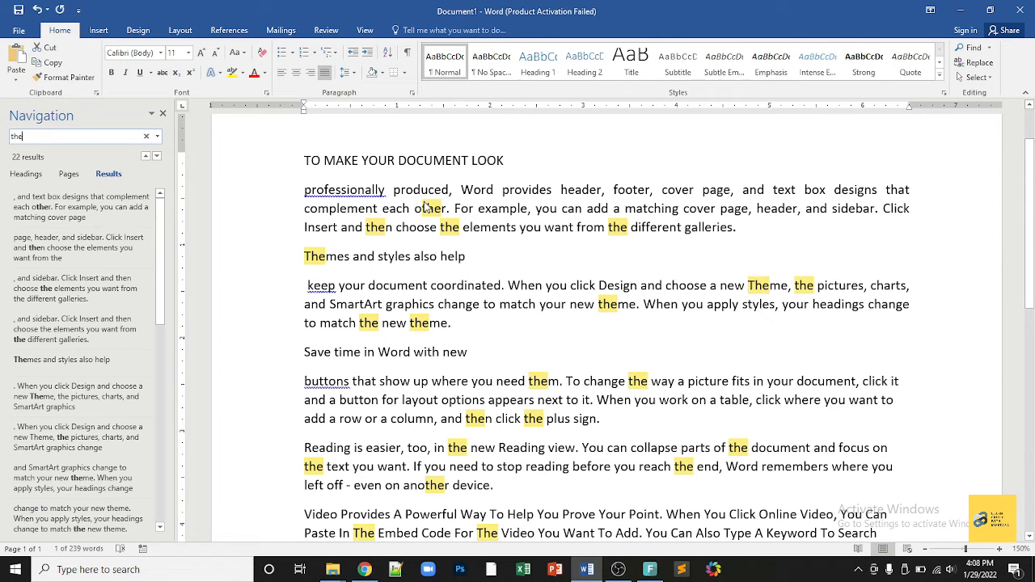
click(162, 114)
click(957, 68)
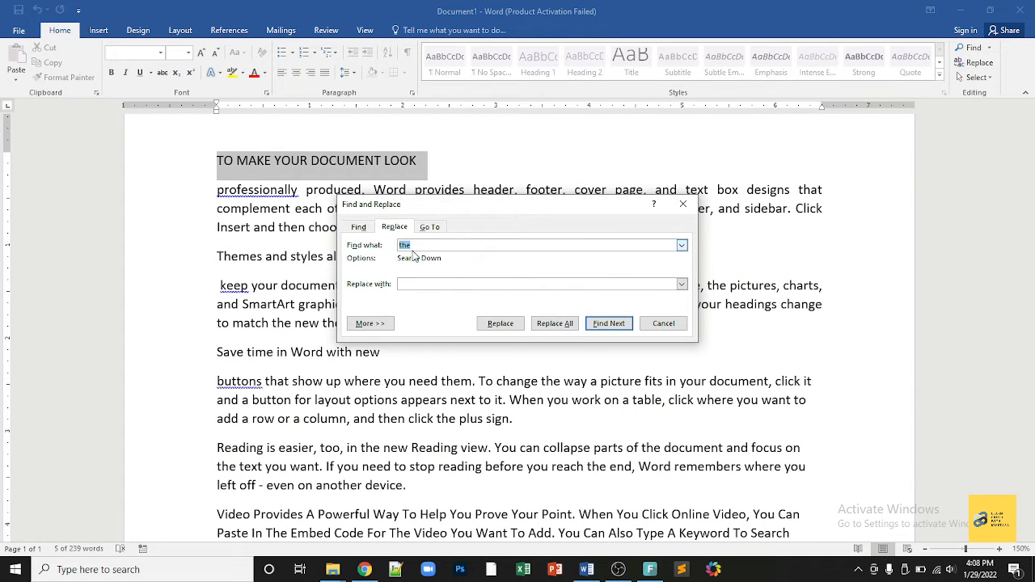
click(441, 285)
click(543, 323)
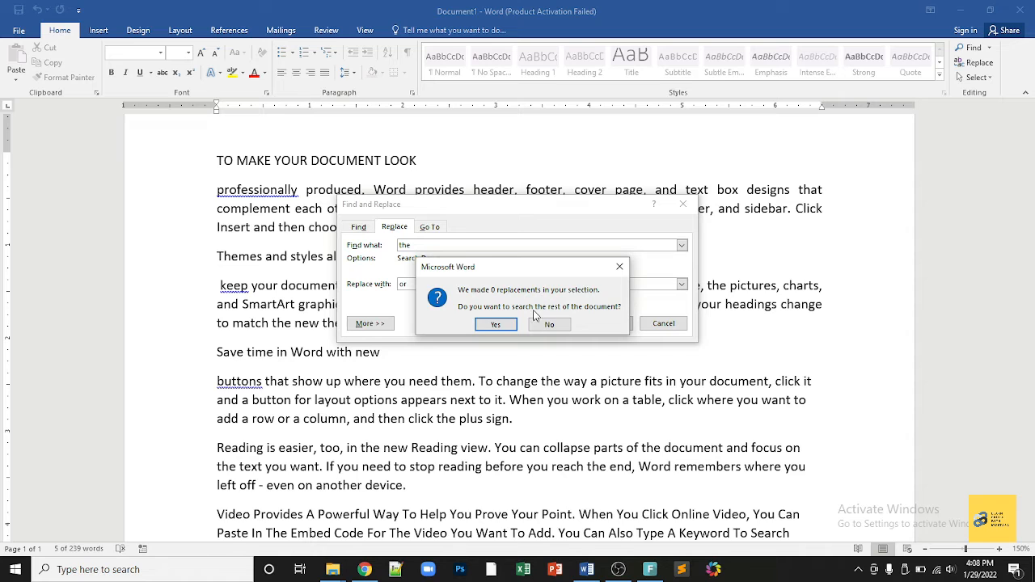
click(496, 325)
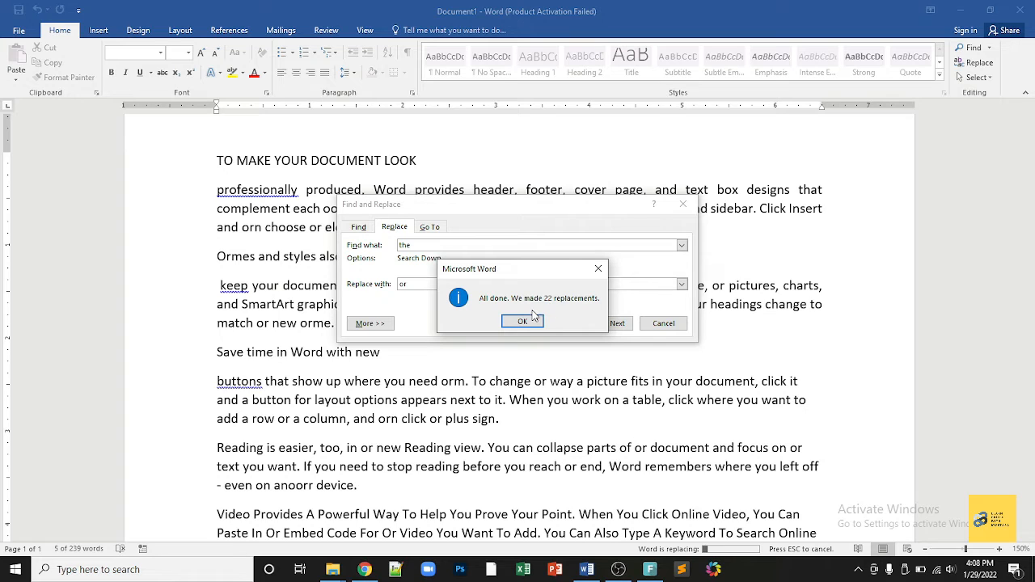
click(525, 323)
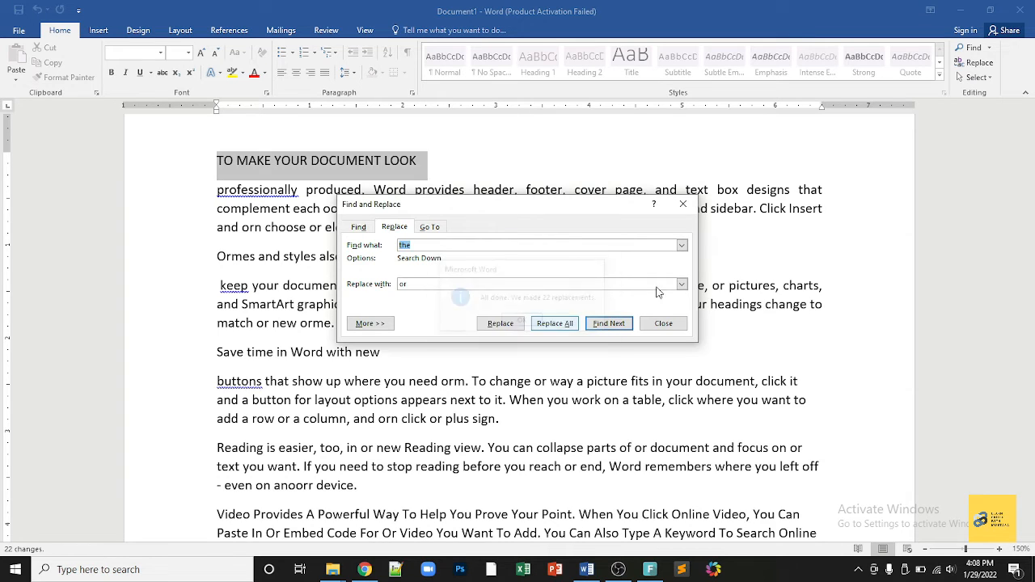
click(683, 204)
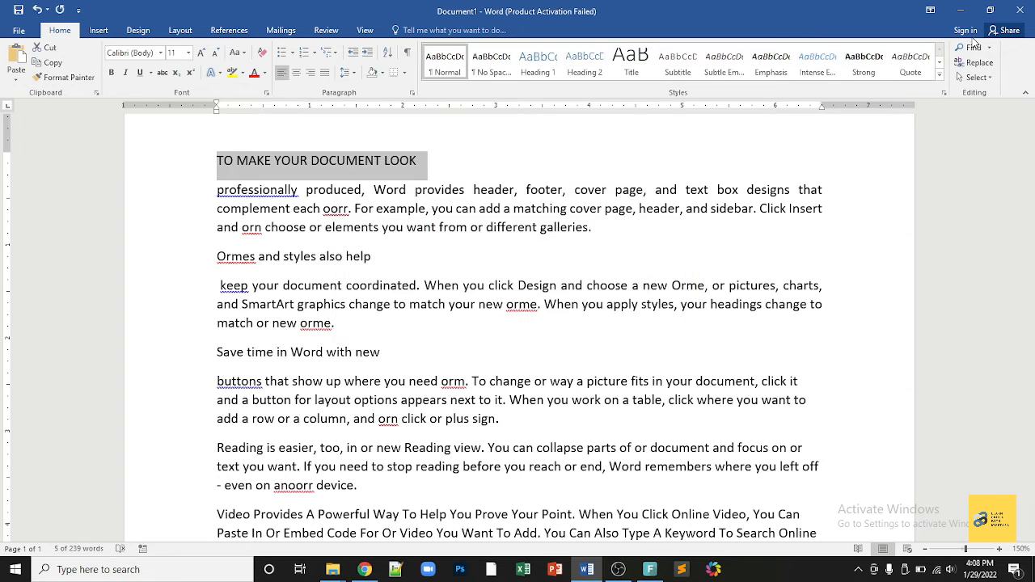
click(971, 47)
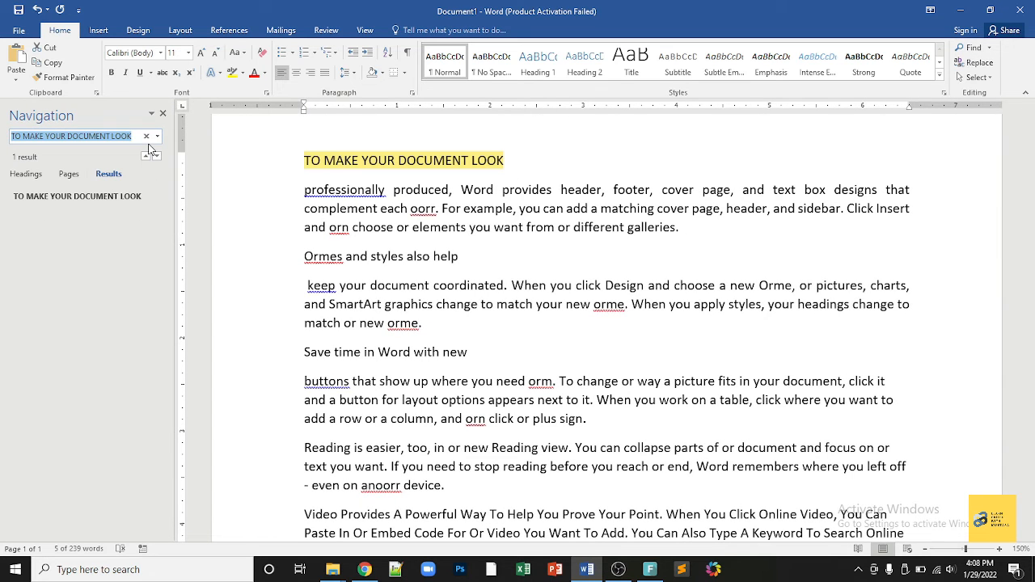
text(the)
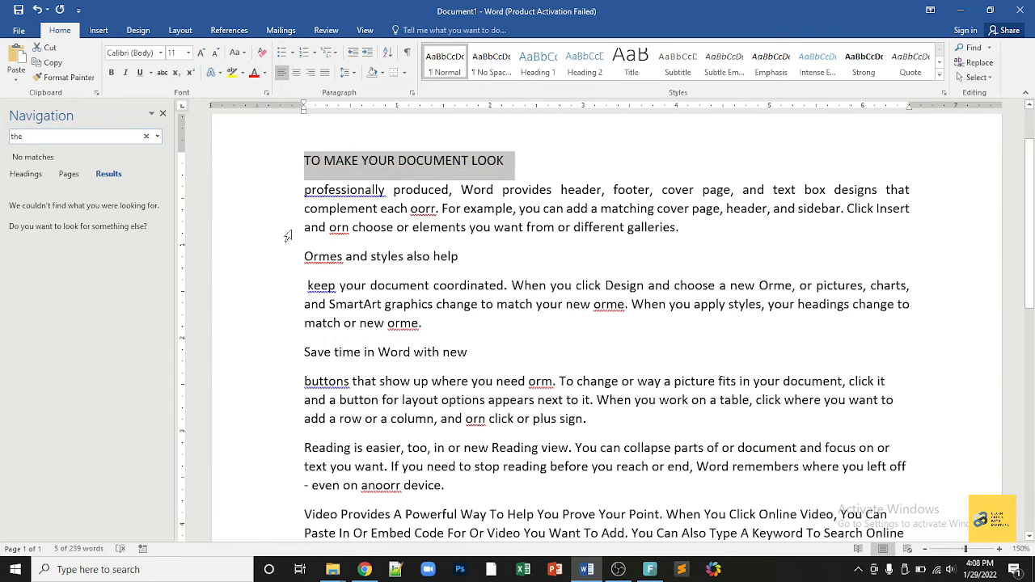
text(or)
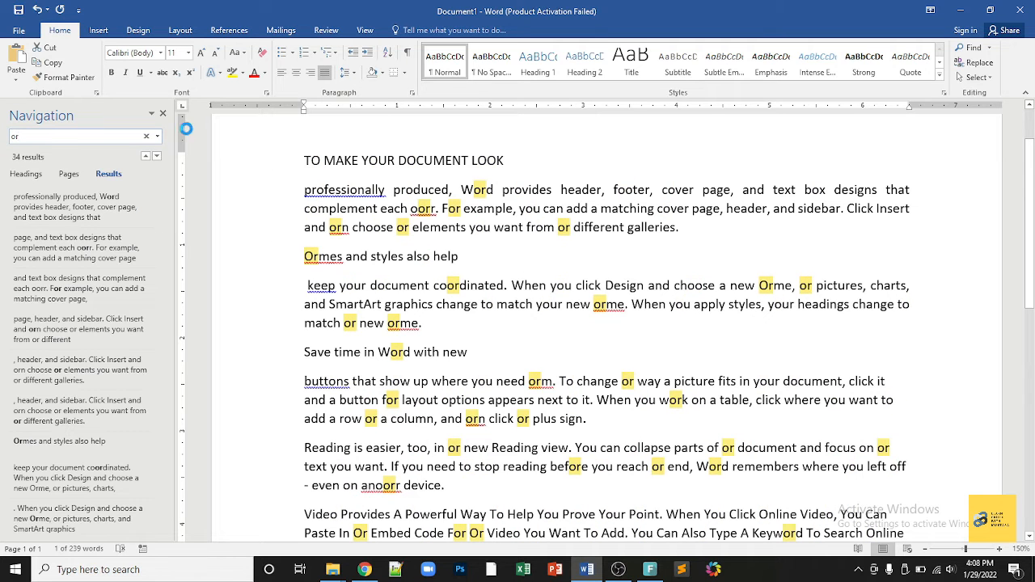
click(163, 113)
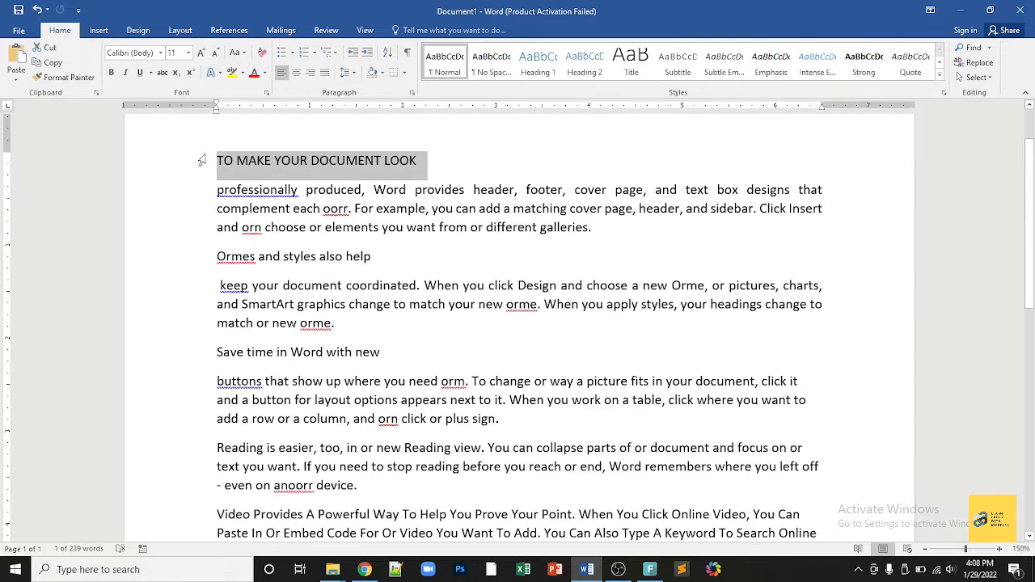
key(ctrl+z)
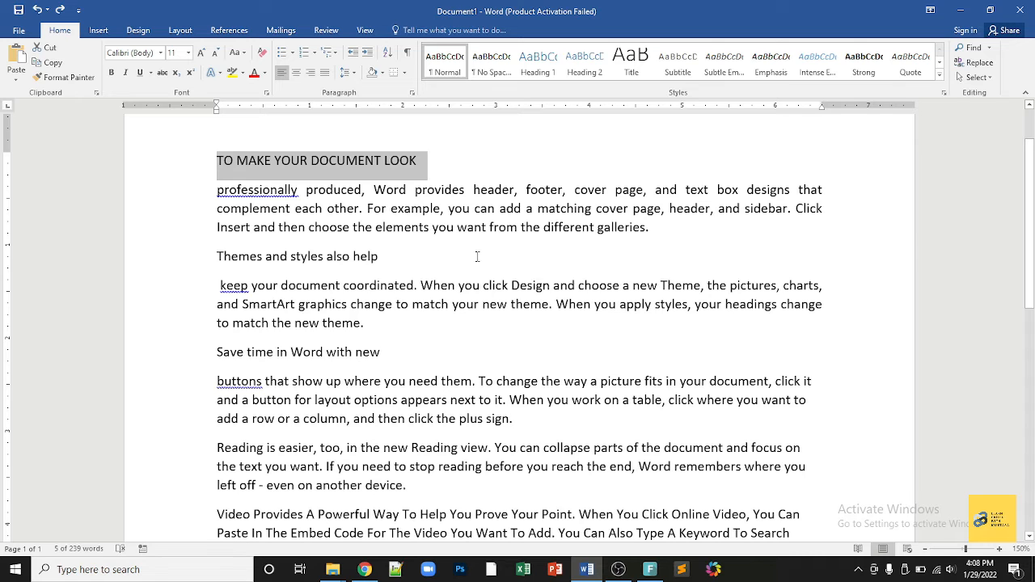
click(977, 77)
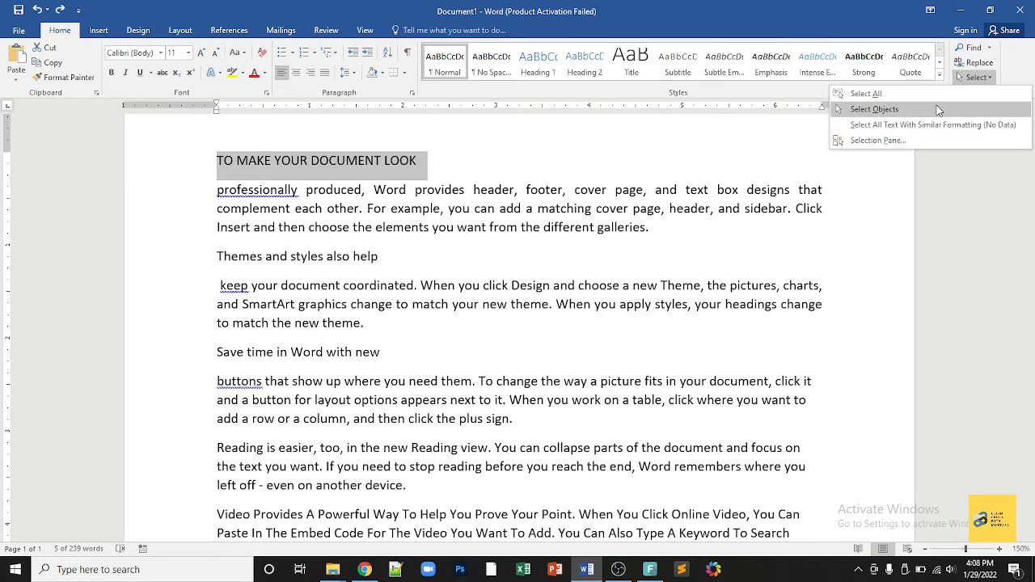
click(923, 94)
click(530, 254)
drag(525, 231, 645, 229)
click(978, 65)
click(978, 77)
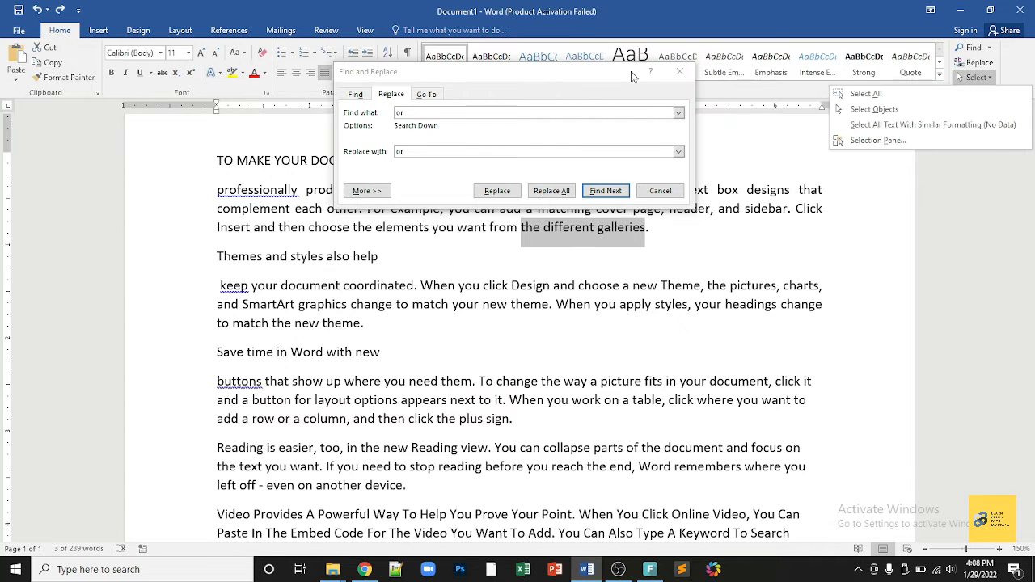
click(684, 71)
click(712, 230)
click(977, 77)
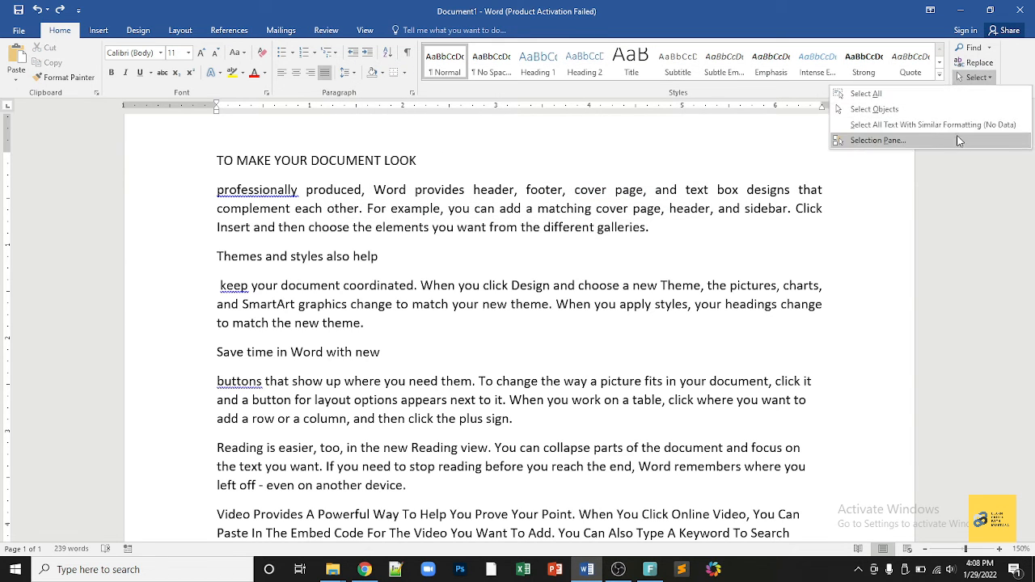
click(890, 109)
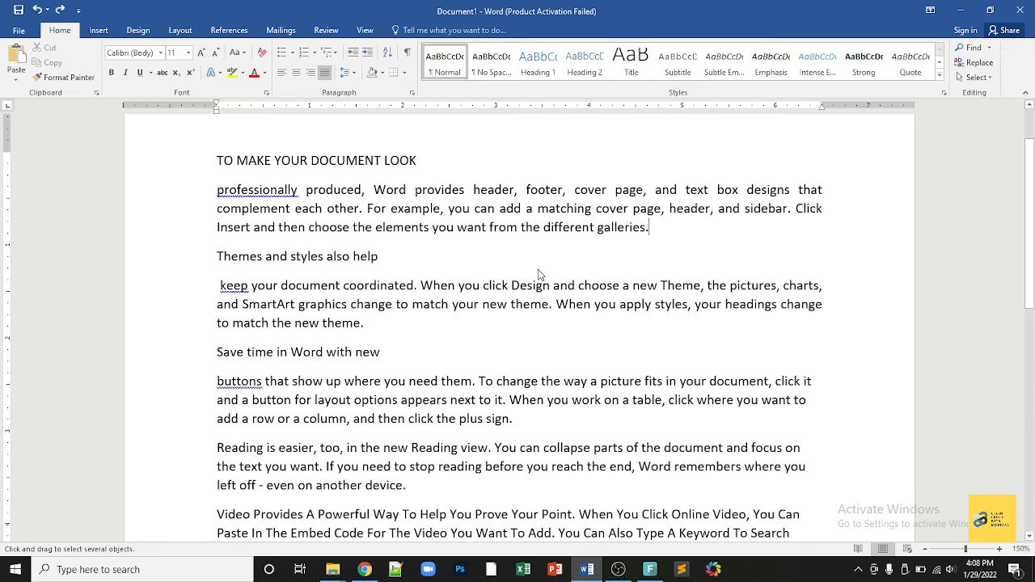
scroll(541, 275, down, 3)
click(973, 77)
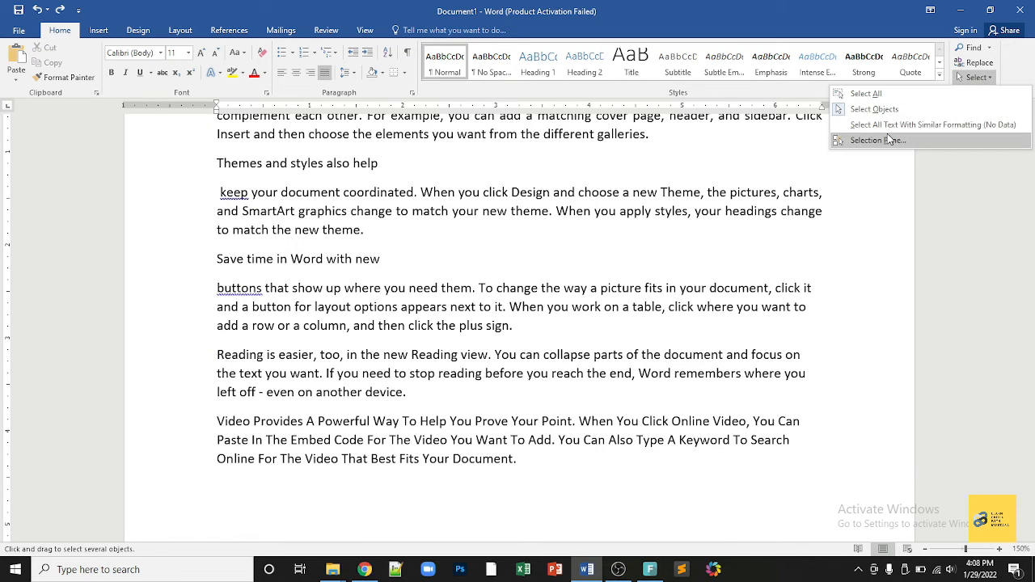
click(865, 93)
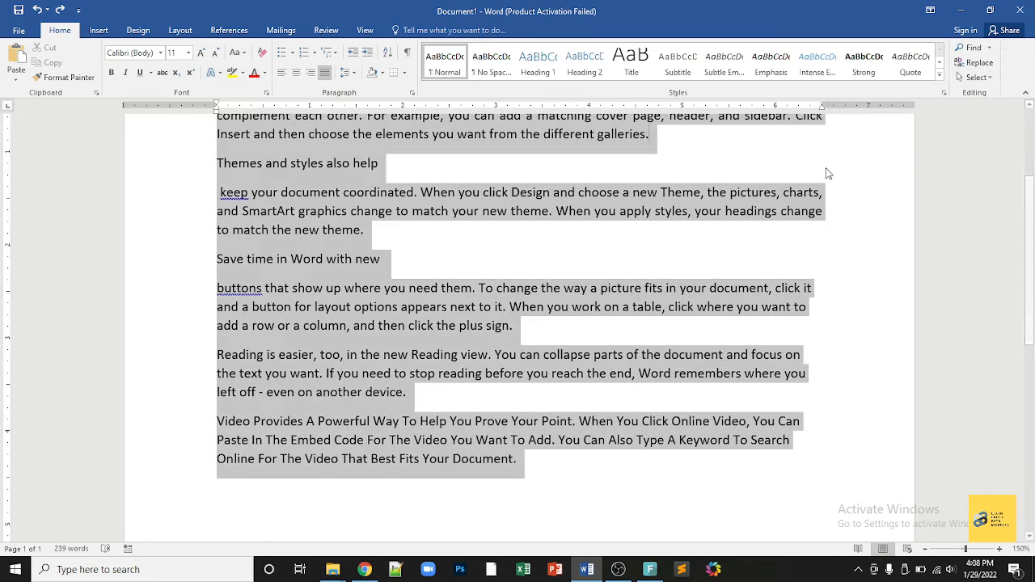
scroll(512, 324, up, 5)
click(511, 332)
key(ctrl+a)
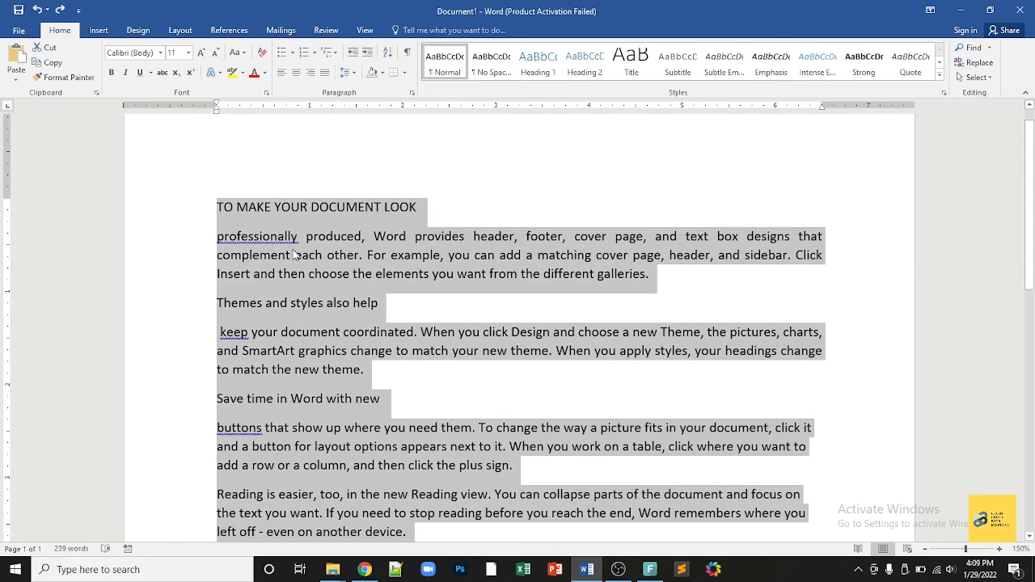
click(278, 239)
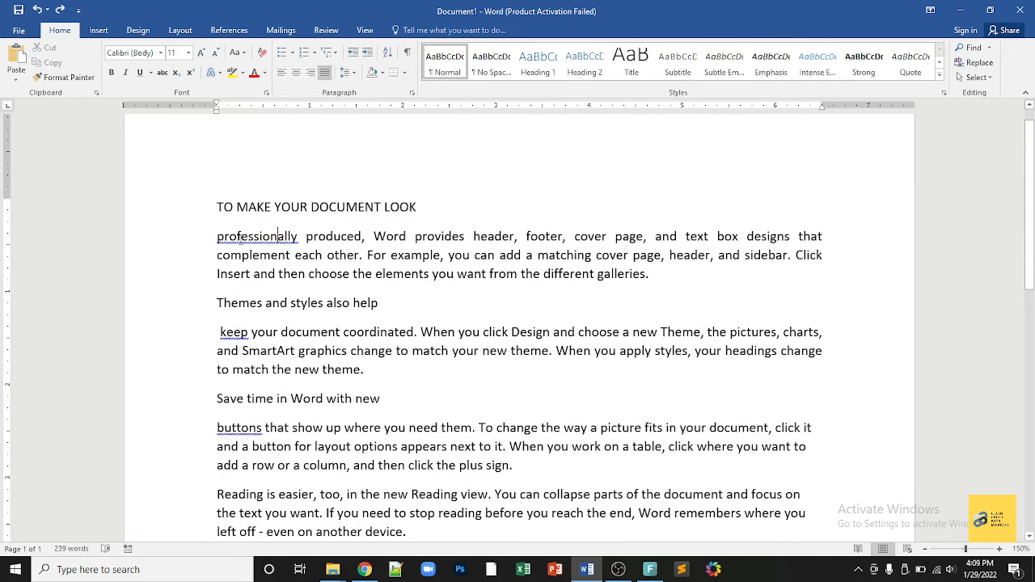
drag(216, 236, 657, 283)
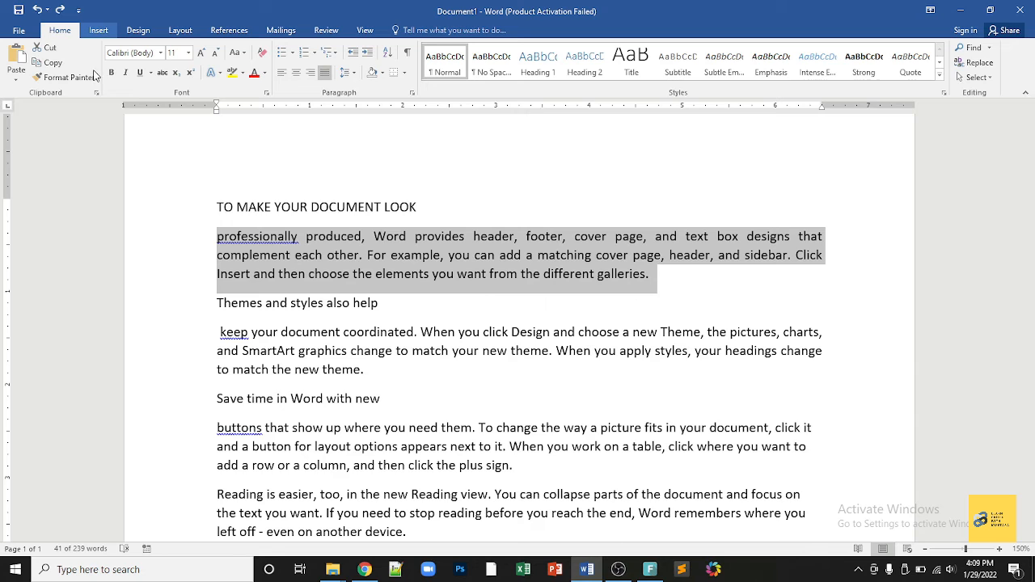
click(99, 29)
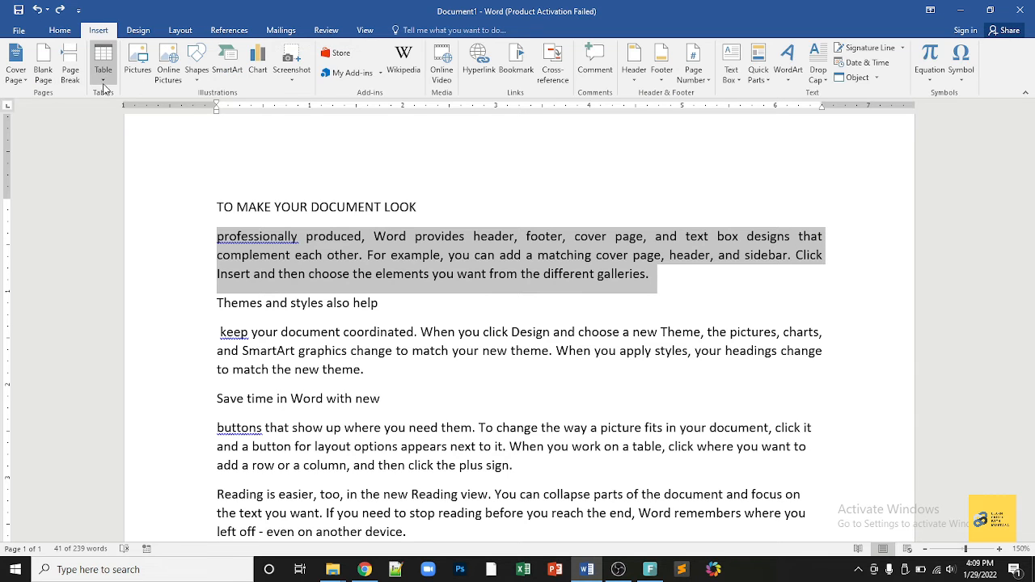
click(61, 31)
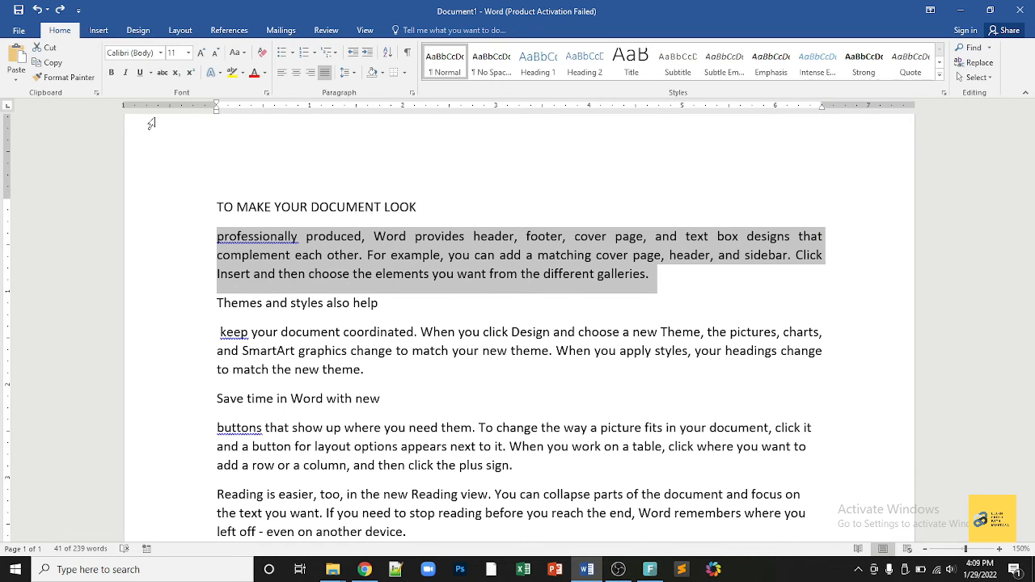
click(263, 207)
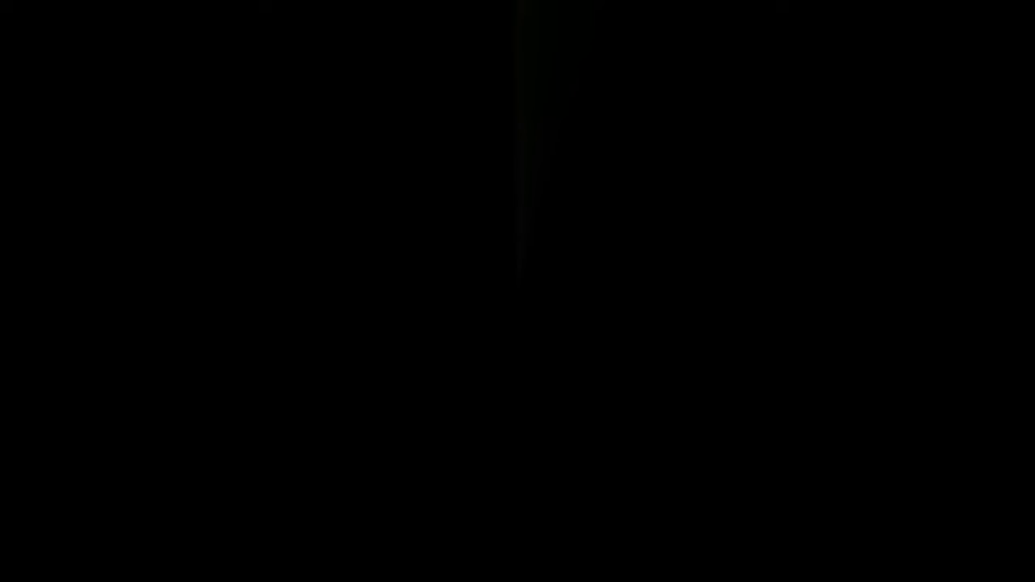